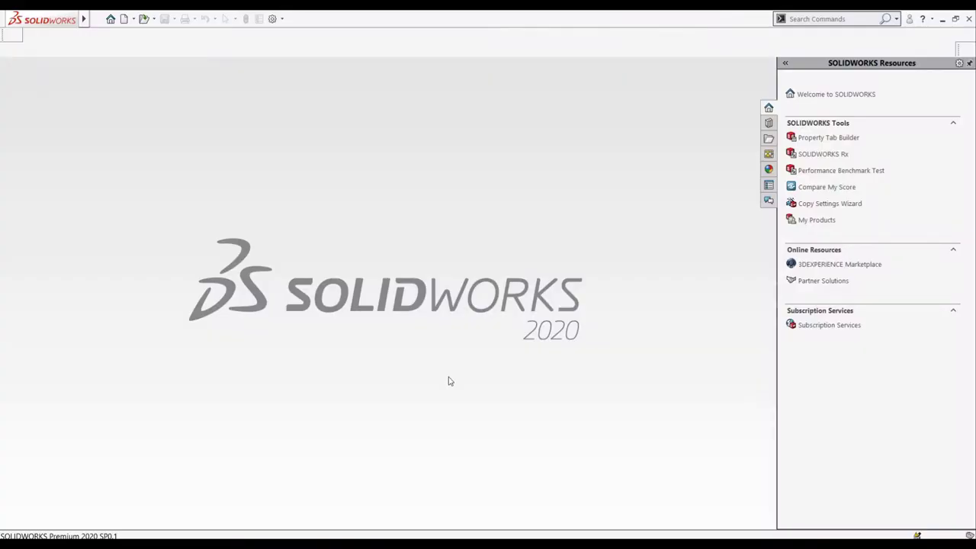
- Create a new part document and start a sketch on the Top Plane
{"action": "left_click", "coordinate": [125, 20]}
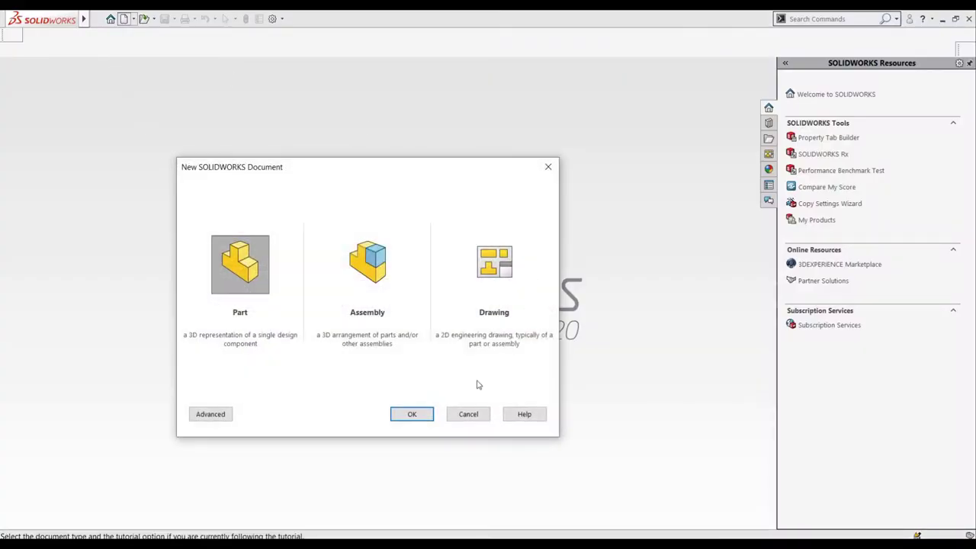
{"action": "left_click", "coordinate": [425, 415]}
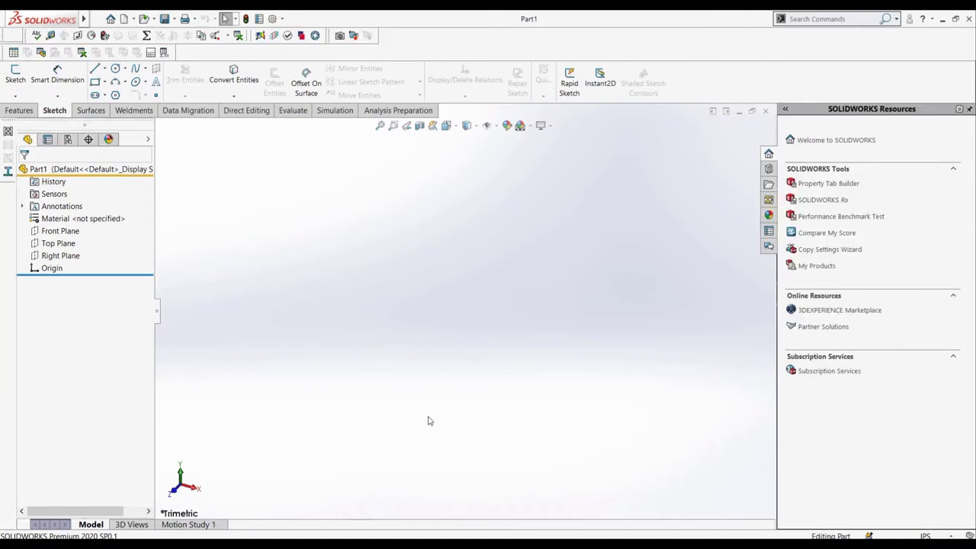
{"action": "left_click", "coordinate": [15, 74]}
{"action": "left_click", "coordinate": [299, 266]}
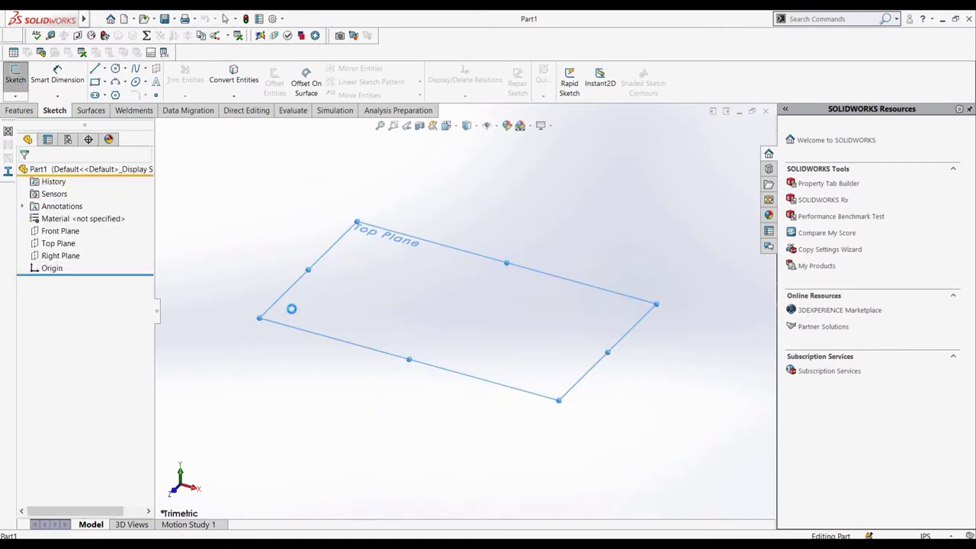
- Sketch a center rectangle about 3.95 in wide, centred on the origin
{"action": "left_click", "coordinate": [105, 82]}
{"action": "left_click", "coordinate": [135, 109]}
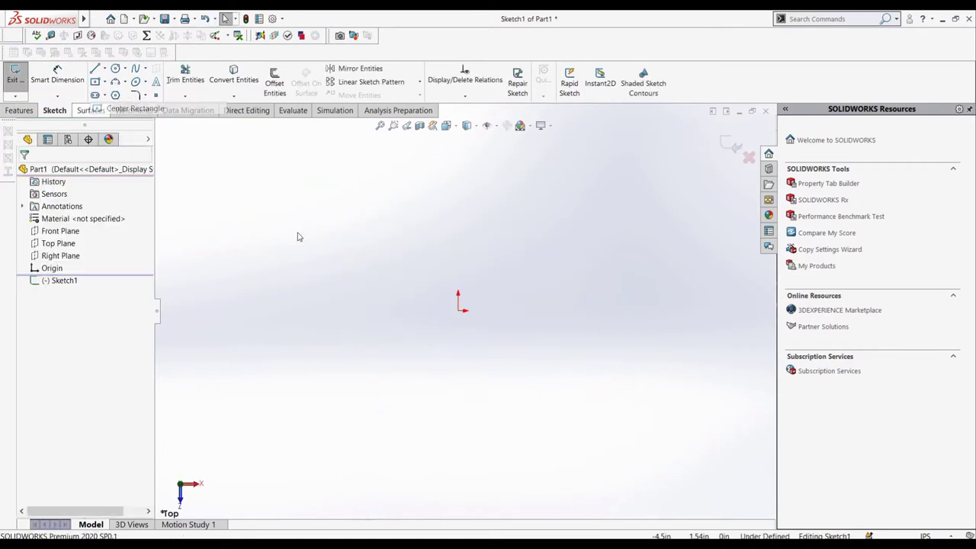
{"action": "left_click", "coordinate": [458, 310]}
{"action": "left_click", "coordinate": [555, 234]}
- Dimension the rectangle's width and height to 12 in each and finish the sketch
{"action": "left_click", "coordinate": [57, 74]}
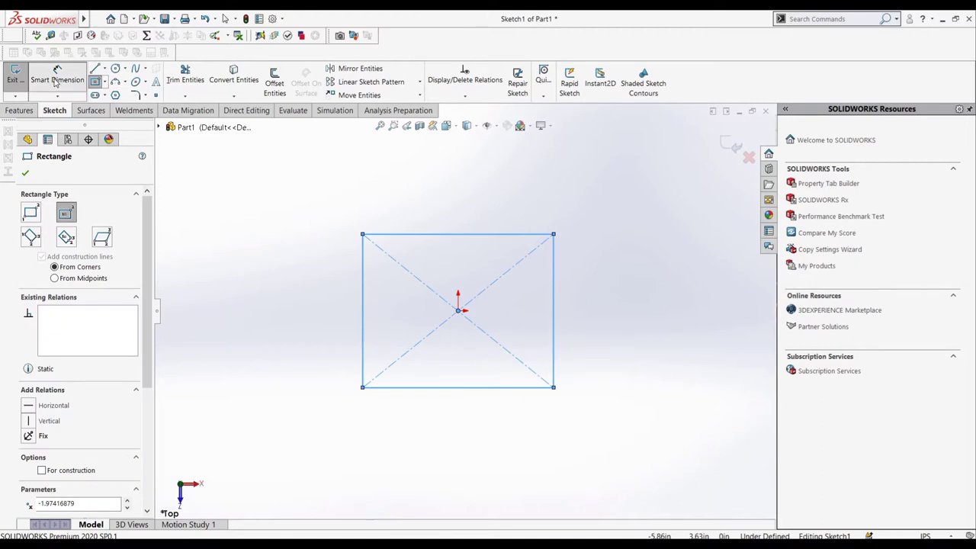
{"action": "left_click", "coordinate": [413, 225]}
{"action": "left_click", "coordinate": [414, 217]}
{"action": "type", "text": "12"}
{"action": "key", "text": "Return"}
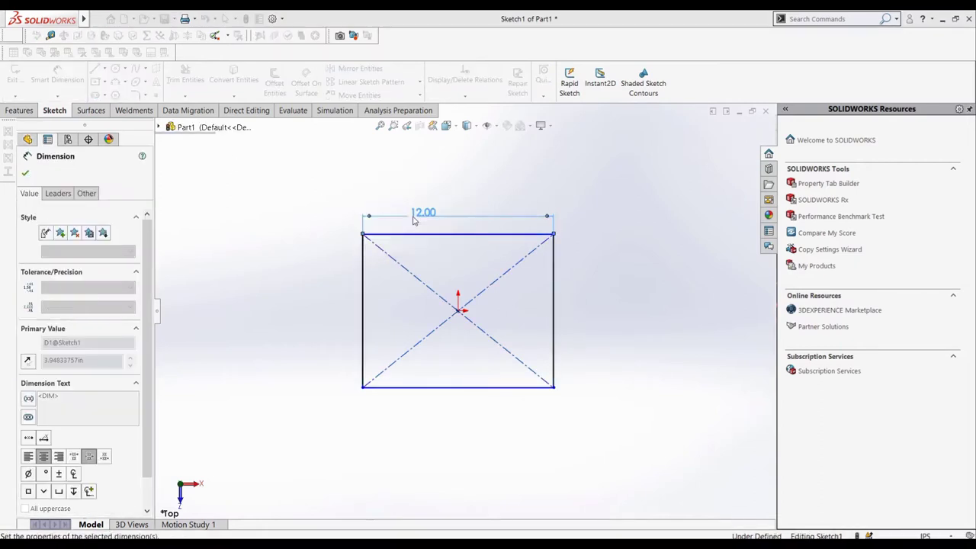
{"action": "left_click", "coordinate": [553, 298]}
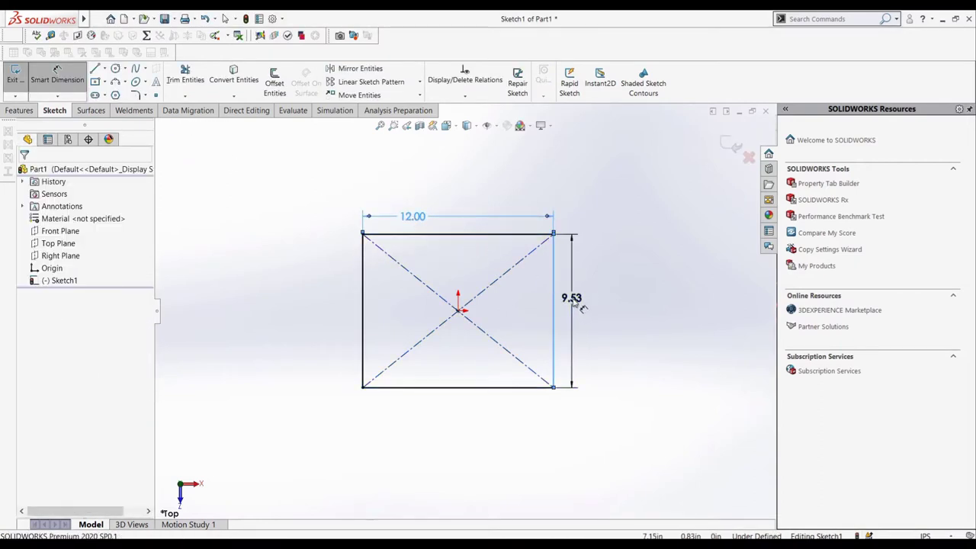
{"action": "left_click", "coordinate": [573, 298]}
{"action": "type", "text": "12"}
{"action": "key", "text": "Return"}
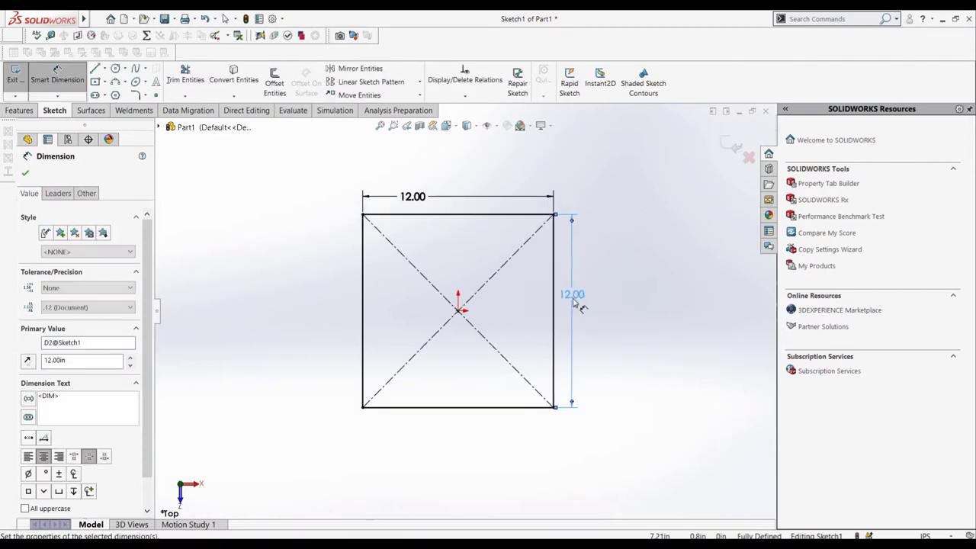
{"action": "key", "text": "Escape"}
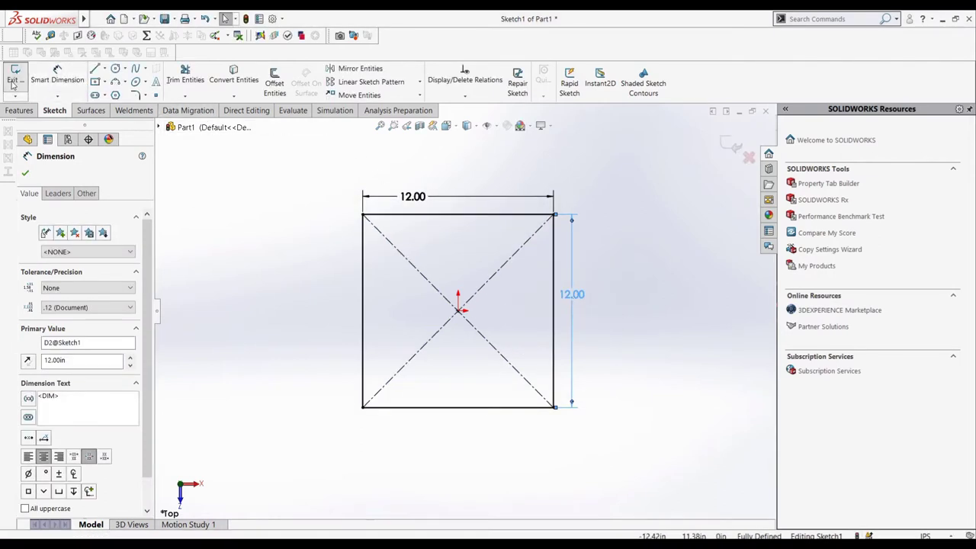
{"action": "left_click", "coordinate": [12, 79]}
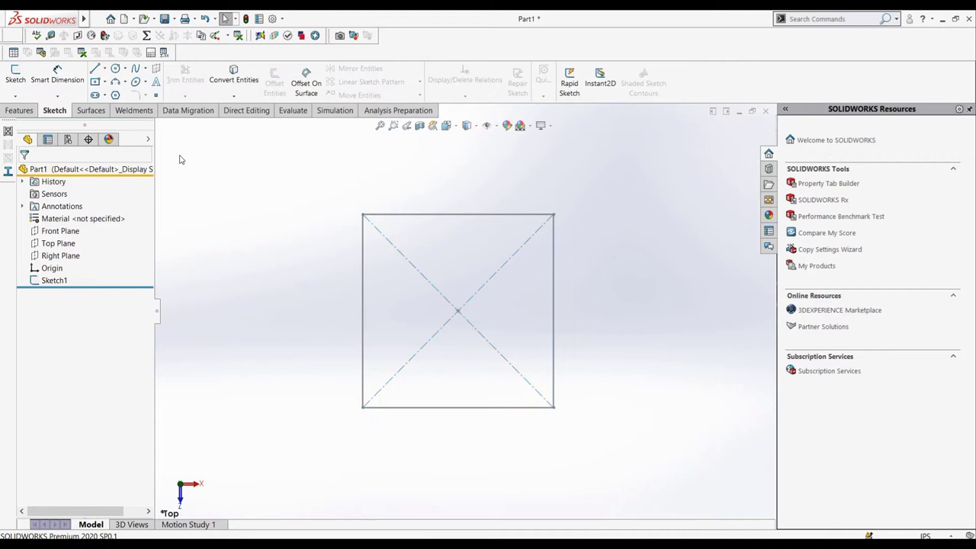
{"action": "right_click", "coordinate": [158, 113]}
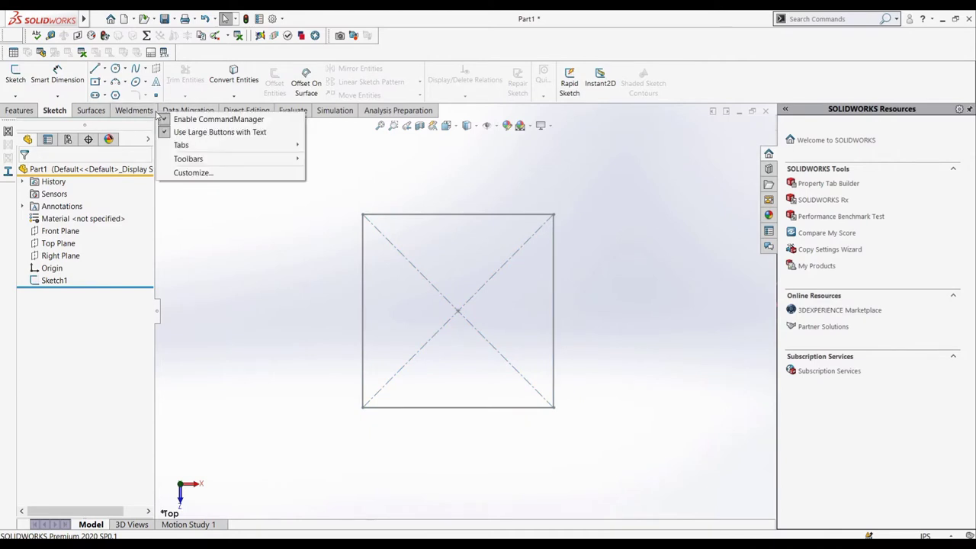
{"action": "mouse_move", "coordinate": [184, 146]}
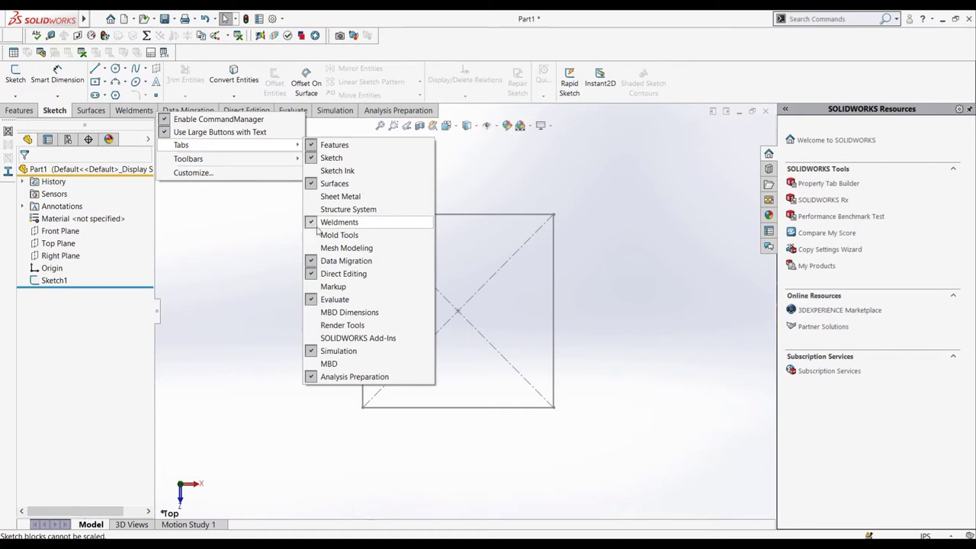
{"action": "left_click", "coordinate": [277, 232]}
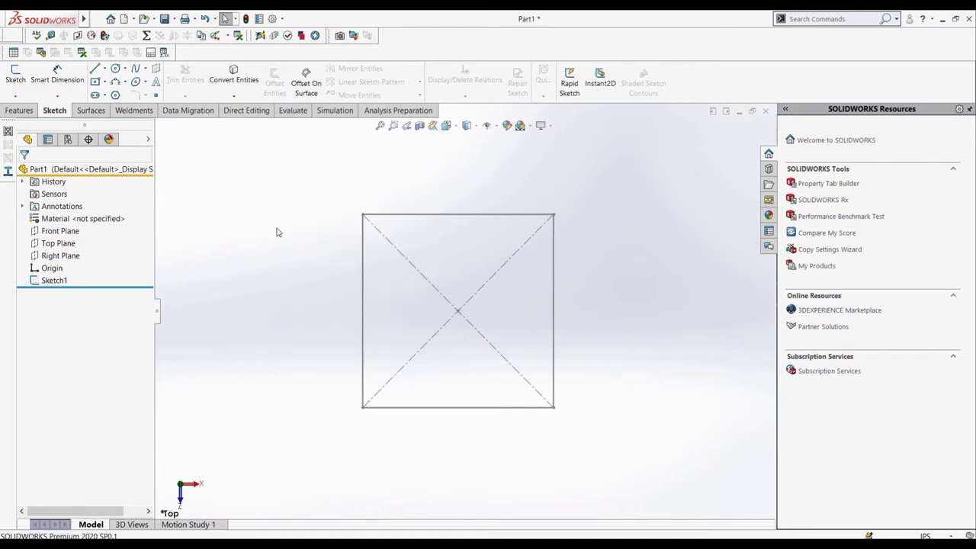
- Start a weldment Structural Member with the ansi inch standard, square tube - Configured type and size 2 x 2 x 0.25
{"action": "left_click", "coordinate": [133, 111]}
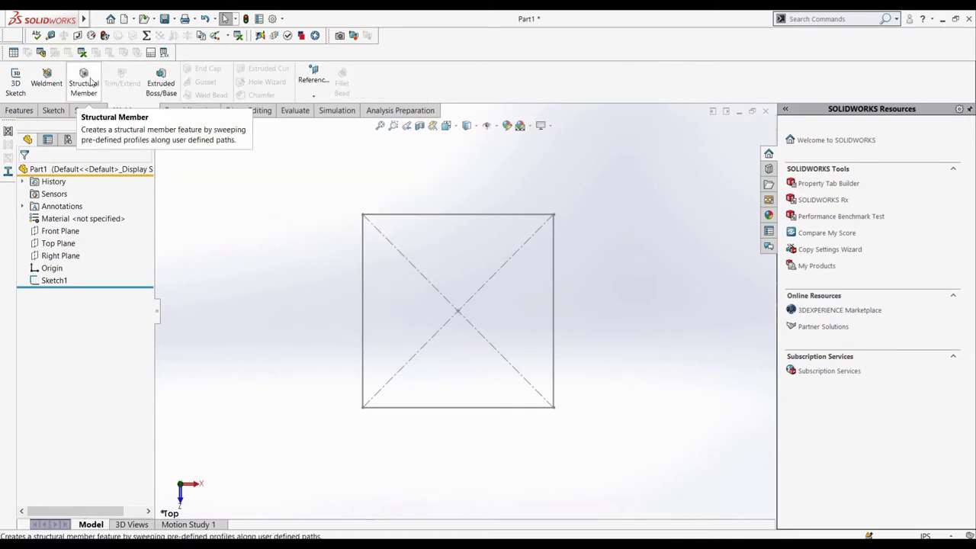
{"action": "left_click", "coordinate": [90, 81]}
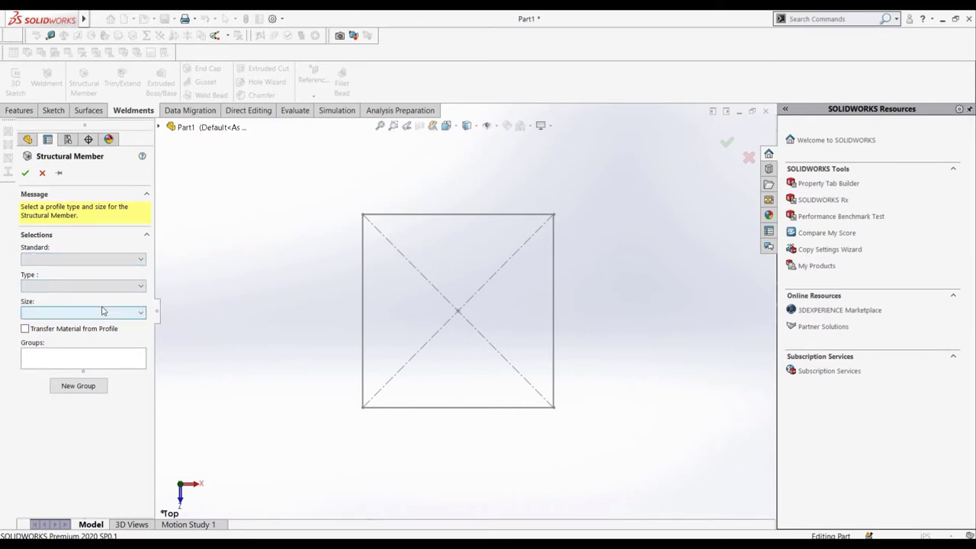
{"action": "left_click", "coordinate": [82, 262]}
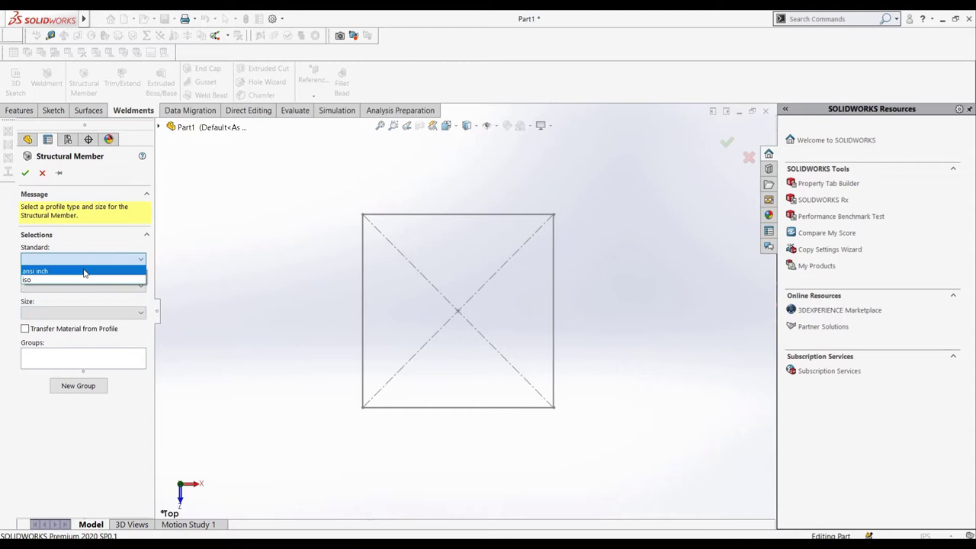
{"action": "left_click", "coordinate": [82, 270]}
{"action": "left_click", "coordinate": [84, 284]}
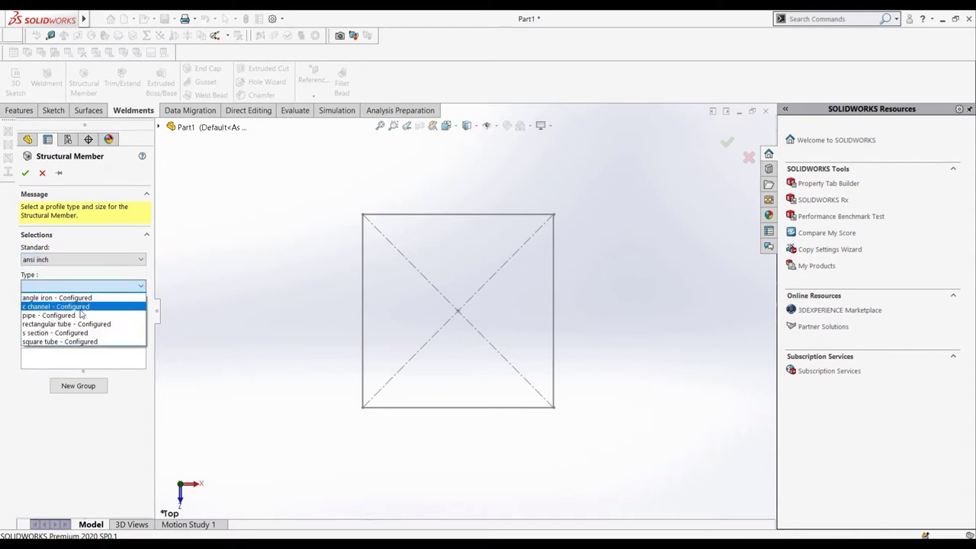
{"action": "left_click", "coordinate": [82, 341]}
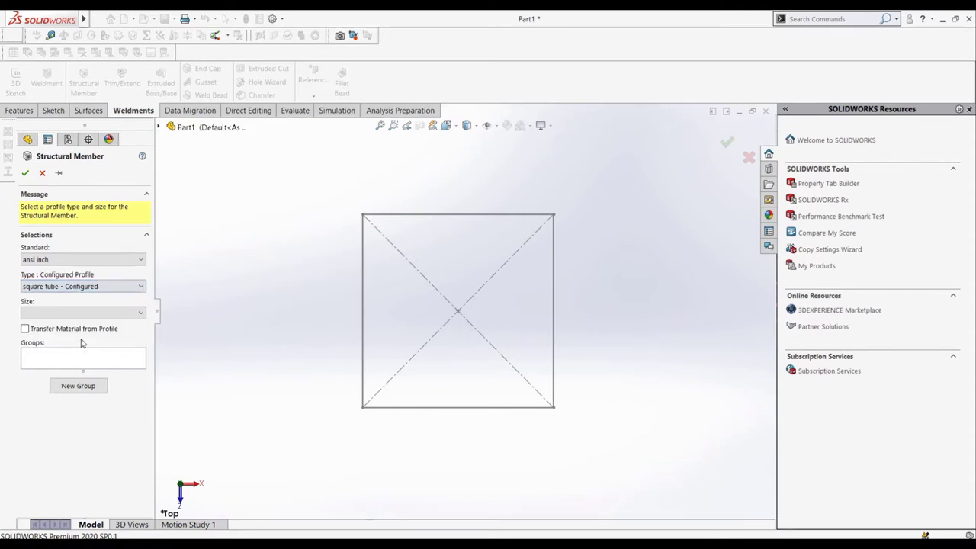
{"action": "left_click", "coordinate": [68, 313]}
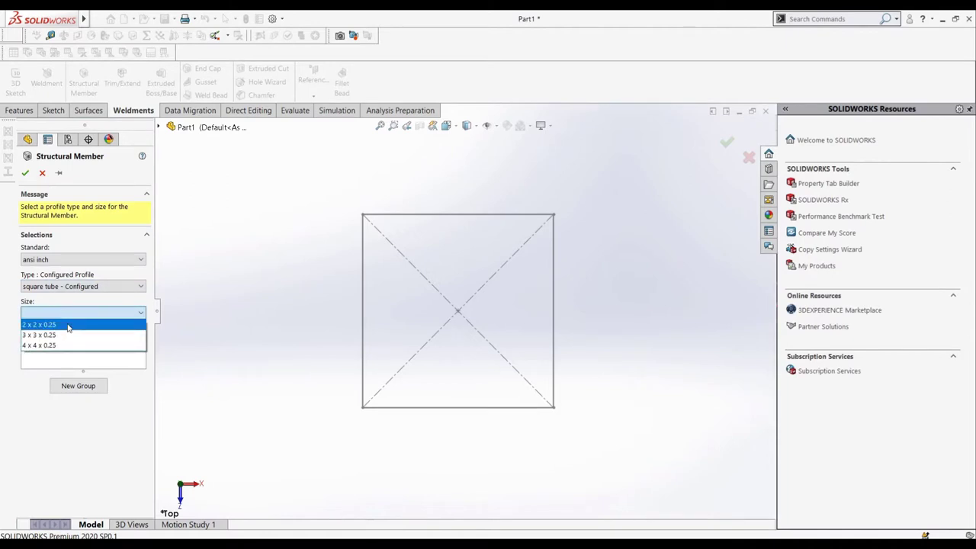
{"action": "left_click", "coordinate": [68, 325]}
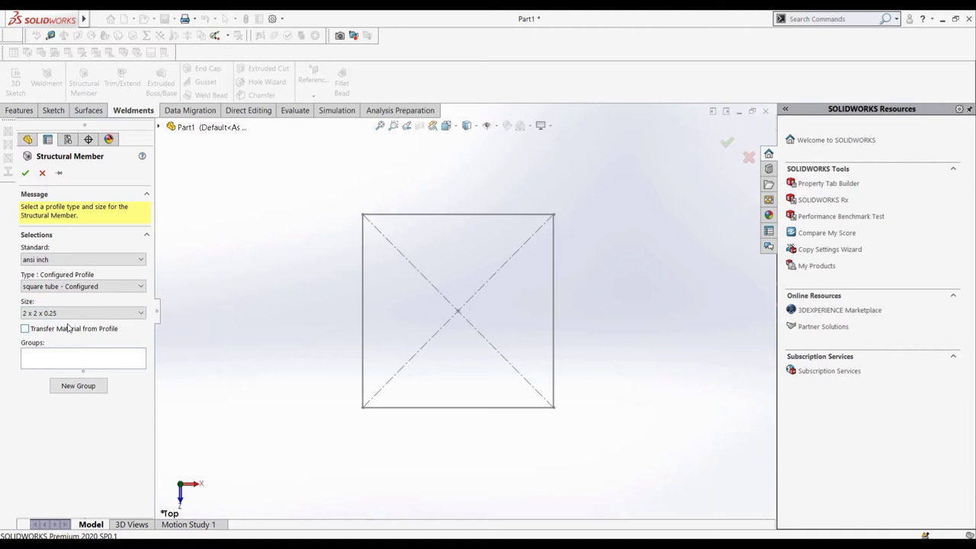
- Try assigning all four sides of the square sketch to one structural member group, and delete that group
{"action": "left_click", "coordinate": [89, 361]}
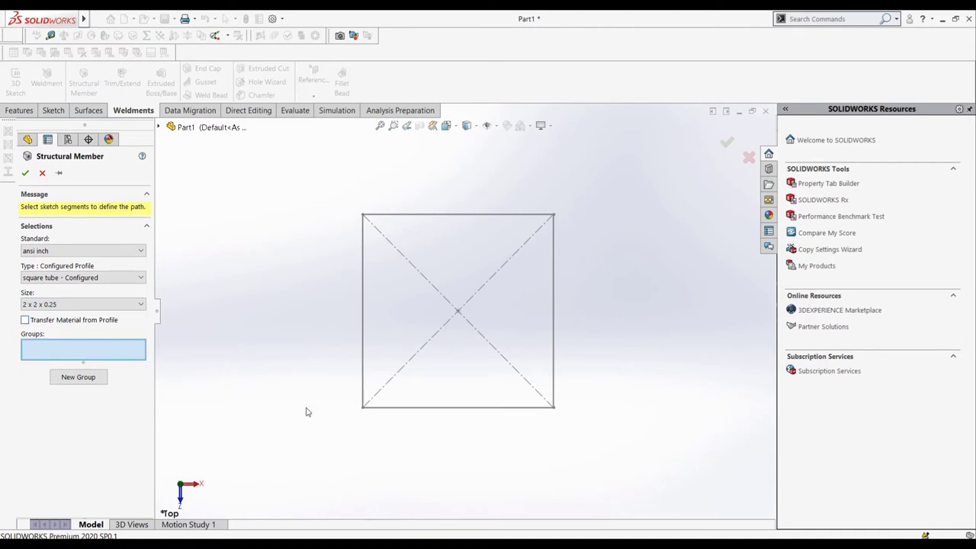
{"action": "mouse_move", "coordinate": [385, 436]}
{"action": "middle_mouse_down"}
{"action": "mouse_move", "coordinate": [388, 377]}
{"action": "mouse_move", "coordinate": [370, 357]}
{"action": "middle_mouse_up"}
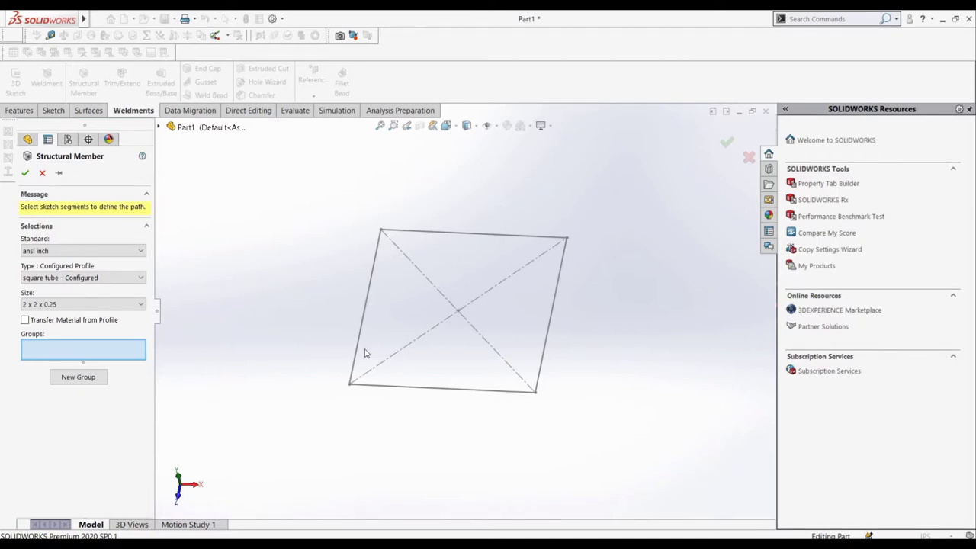
{"action": "left_click", "coordinate": [361, 353]}
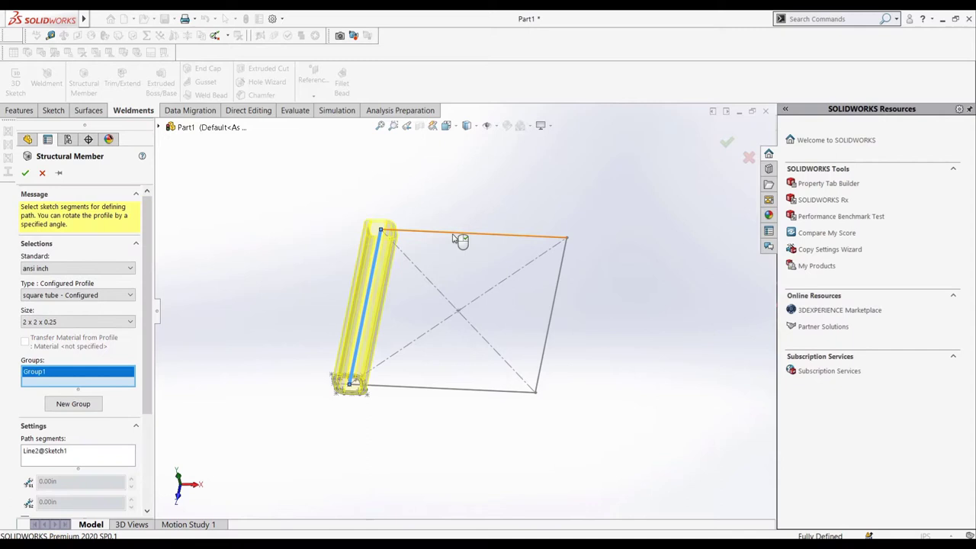
{"action": "left_click", "coordinate": [456, 238]}
{"action": "left_click", "coordinate": [556, 298]}
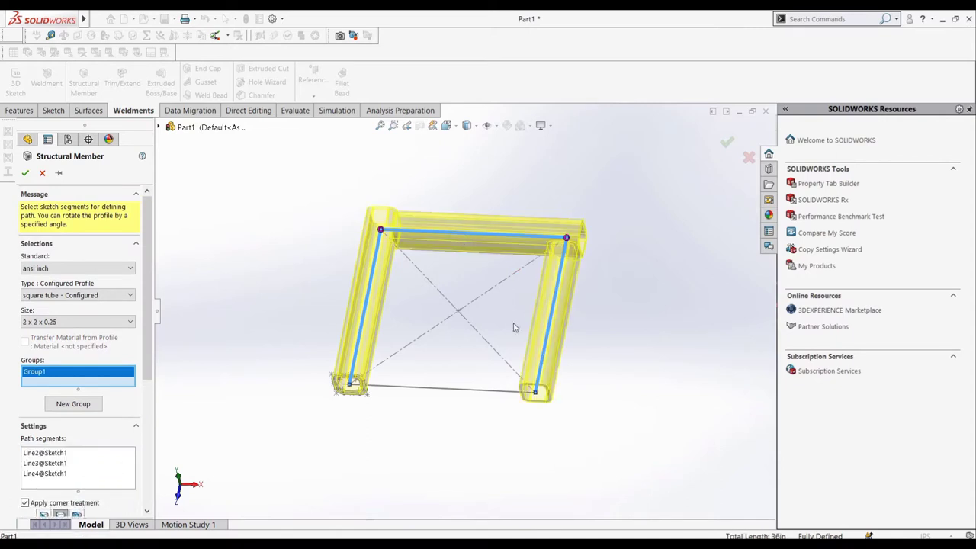
{"action": "left_click", "coordinate": [451, 394]}
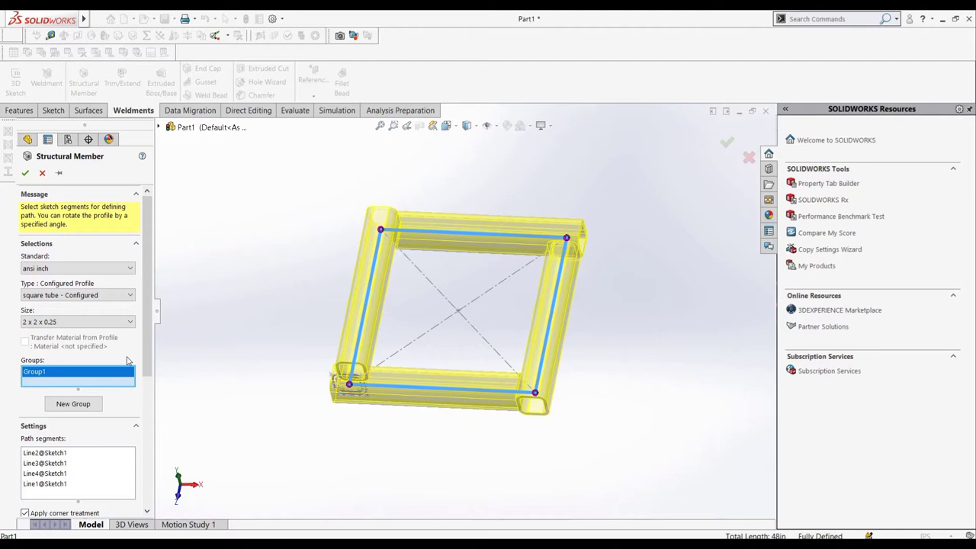
{"action": "right_click", "coordinate": [99, 376]}
{"action": "left_click", "coordinate": [200, 381]}
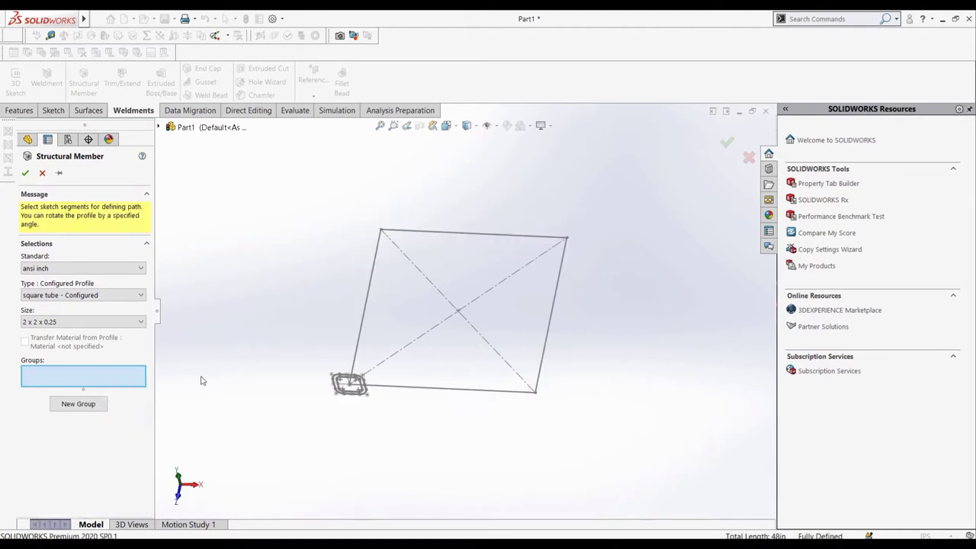
- Create the square tube members with two parallel sides in one group and the two remaining sides in a second group
{"action": "left_click", "coordinate": [361, 328]}
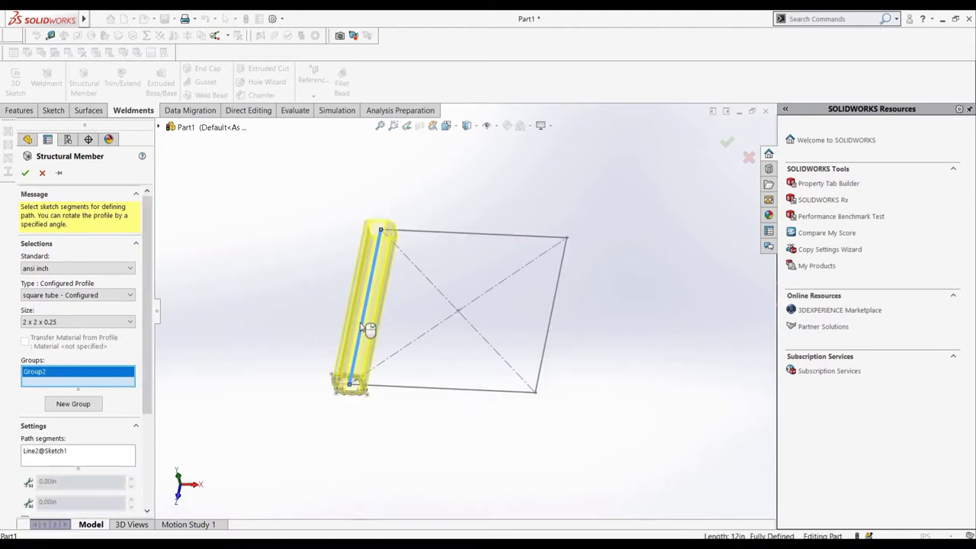
{"action": "left_click", "coordinate": [551, 320]}
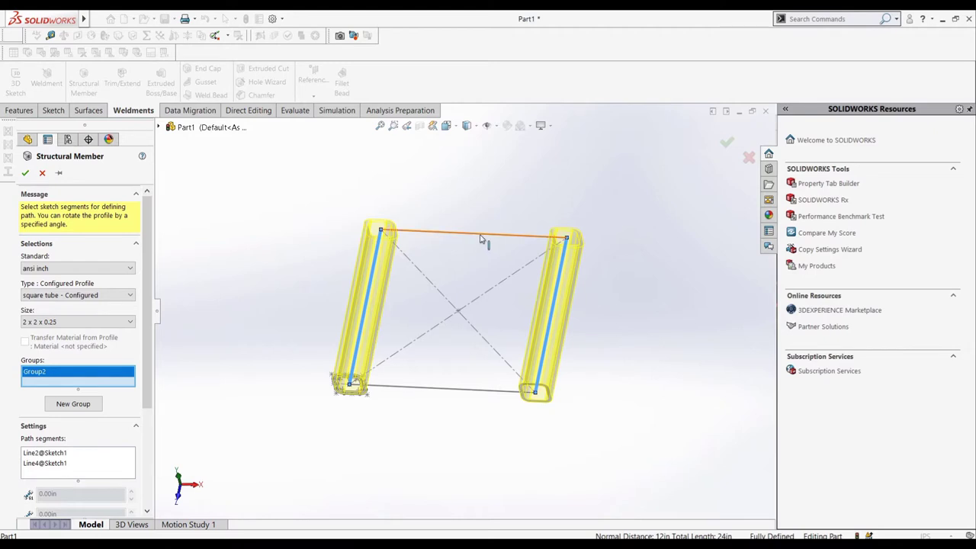
{"action": "left_click", "coordinate": [74, 406]}
{"action": "left_click", "coordinate": [405, 390]}
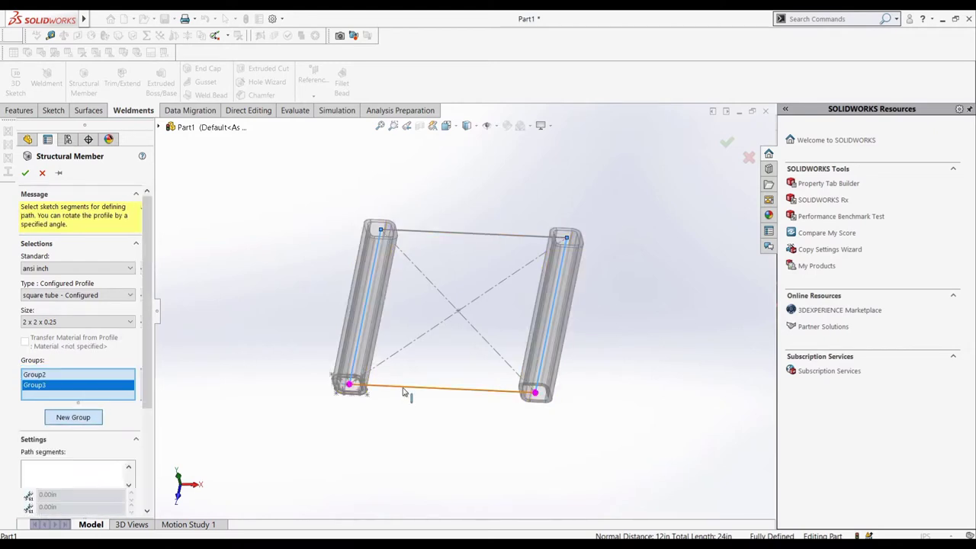
{"action": "left_click", "coordinate": [428, 237]}
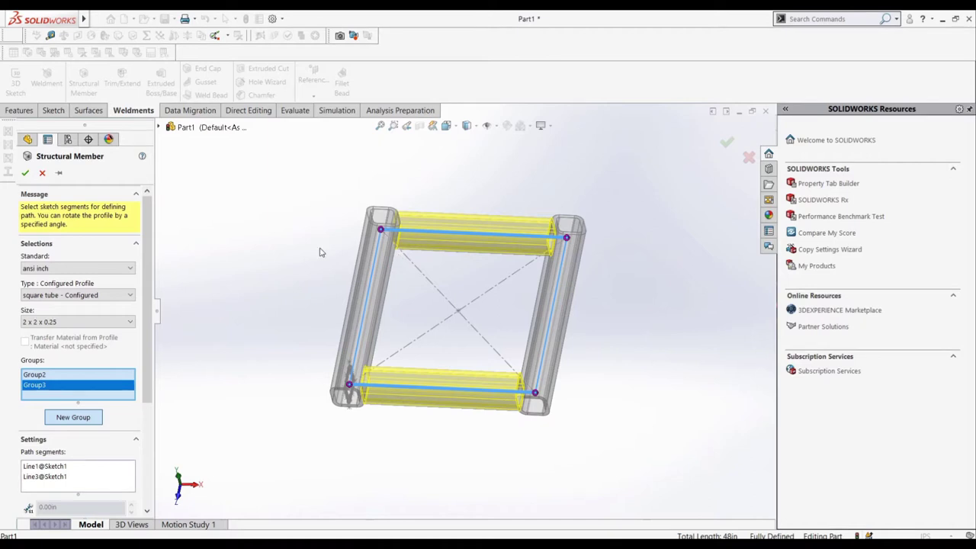
{"action": "left_click", "coordinate": [25, 175]}
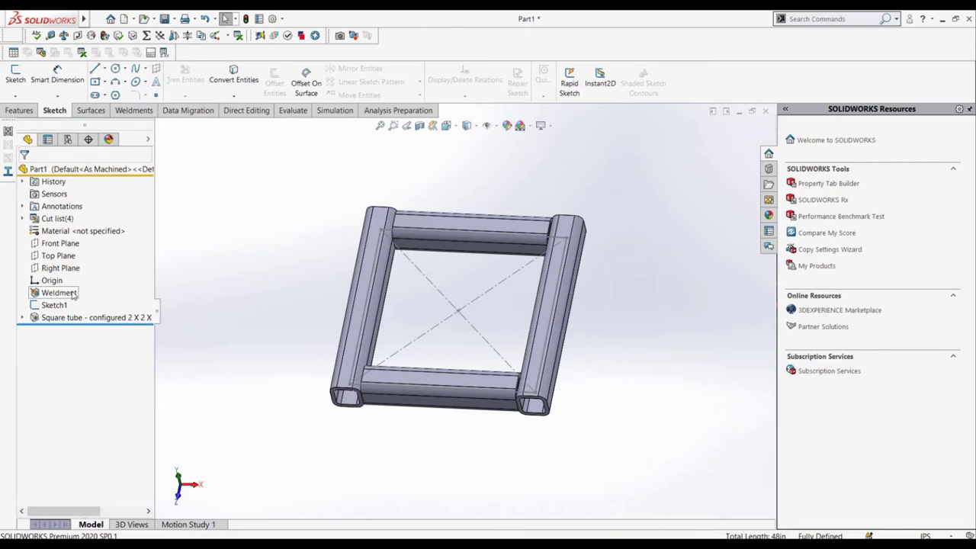
- Examine the items in the weldment's cut list and the part's As Machined and As Welded configurations
{"action": "left_click", "coordinate": [22, 219]}
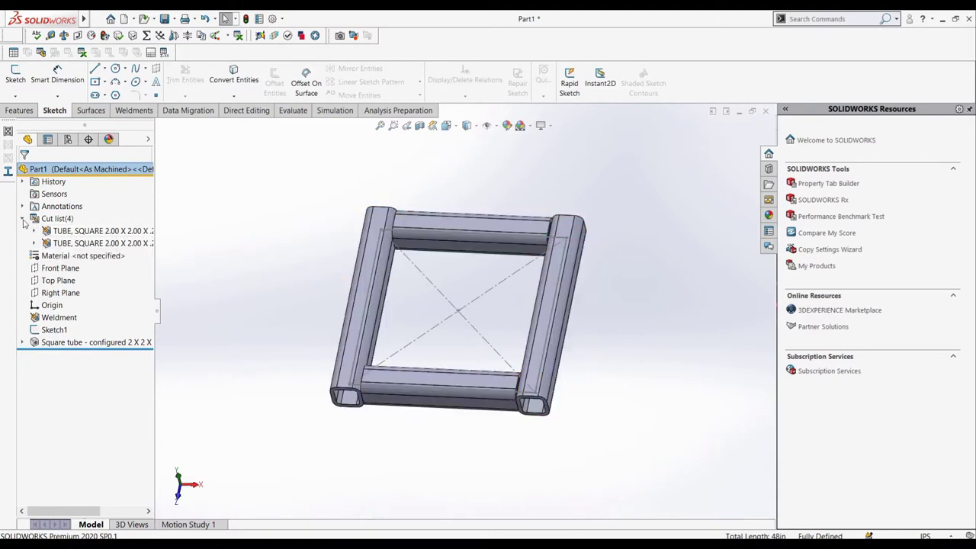
{"action": "left_click", "coordinate": [22, 219]}
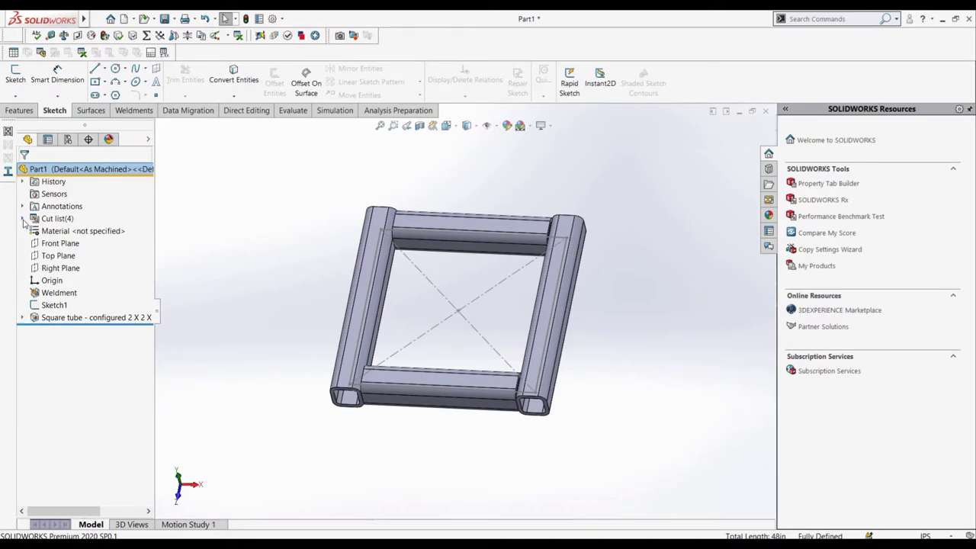
{"action": "left_click", "coordinate": [67, 140]}
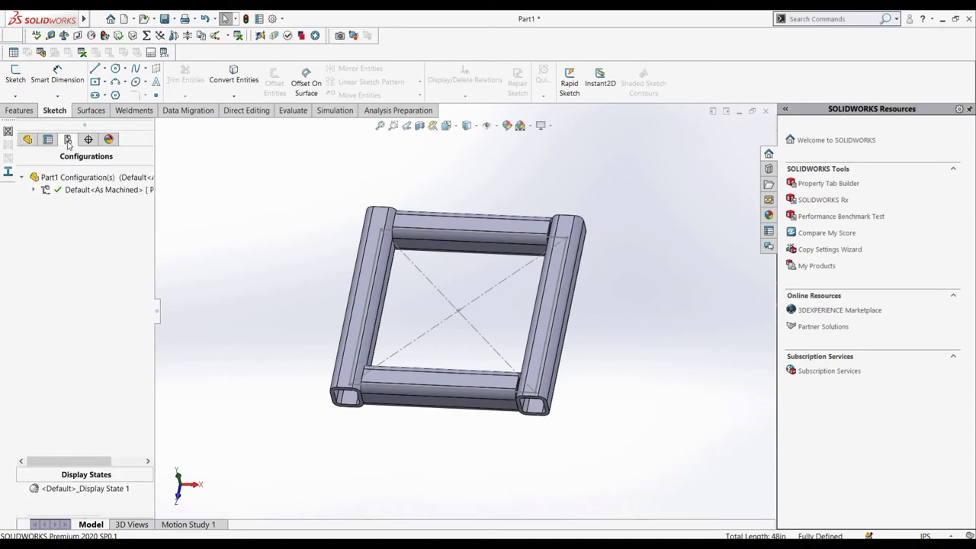
{"action": "left_click", "coordinate": [33, 189]}
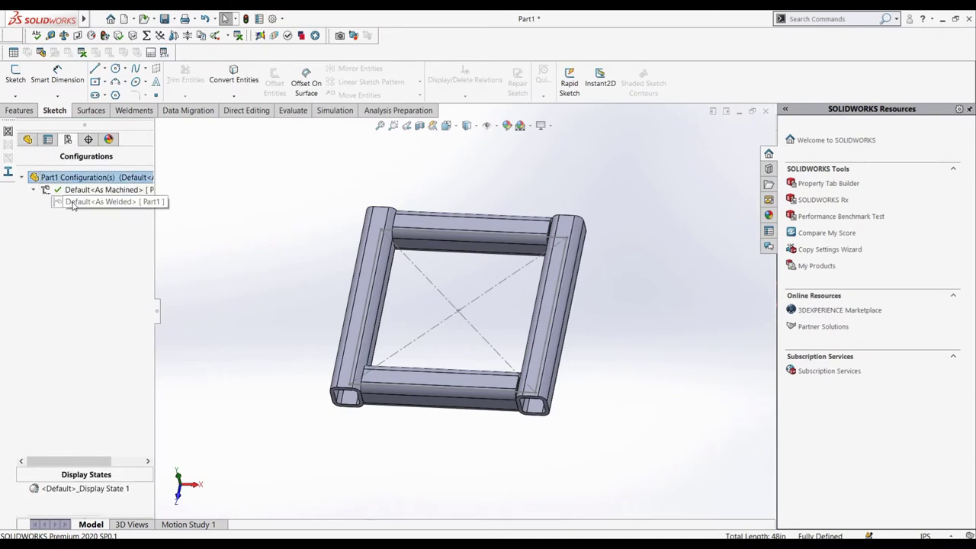
- Switch to the As Welded configuration to compare it with As Machined, and return to the As Machined feature tree
{"action": "double_click", "coordinate": [71, 201]}
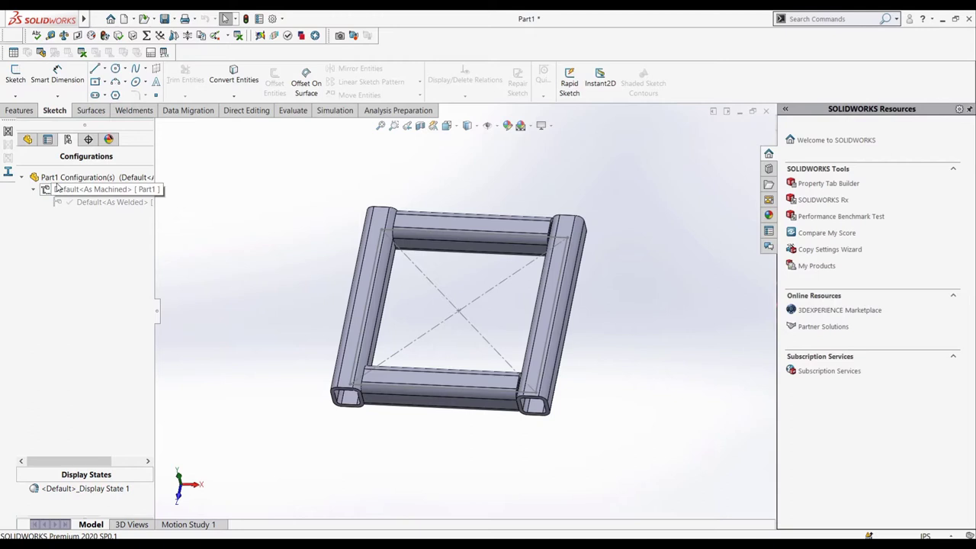
{"action": "left_click", "coordinate": [28, 140]}
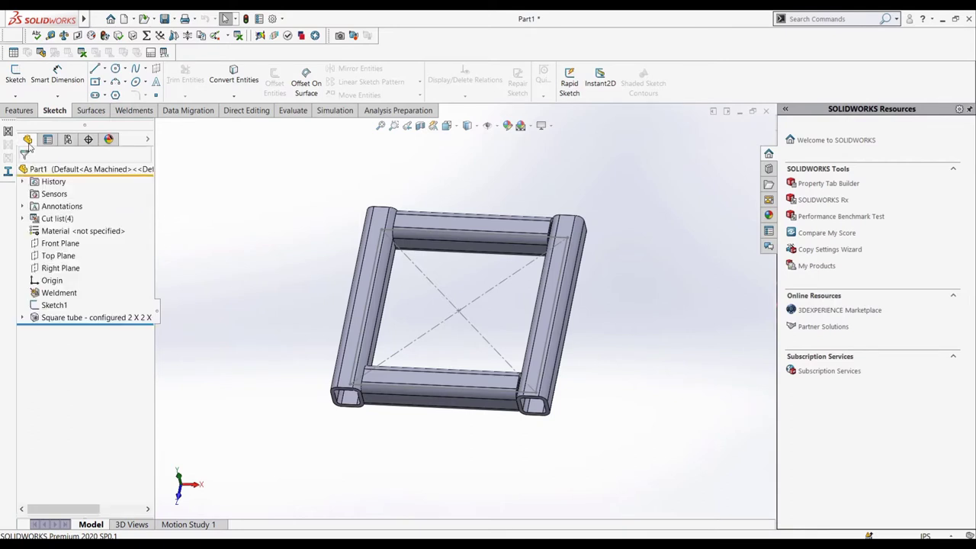
- Add a WEIGHT custom property of type Text to the Weldment feature, with its value linked to the part's Mass
{"action": "left_click", "coordinate": [134, 110]}
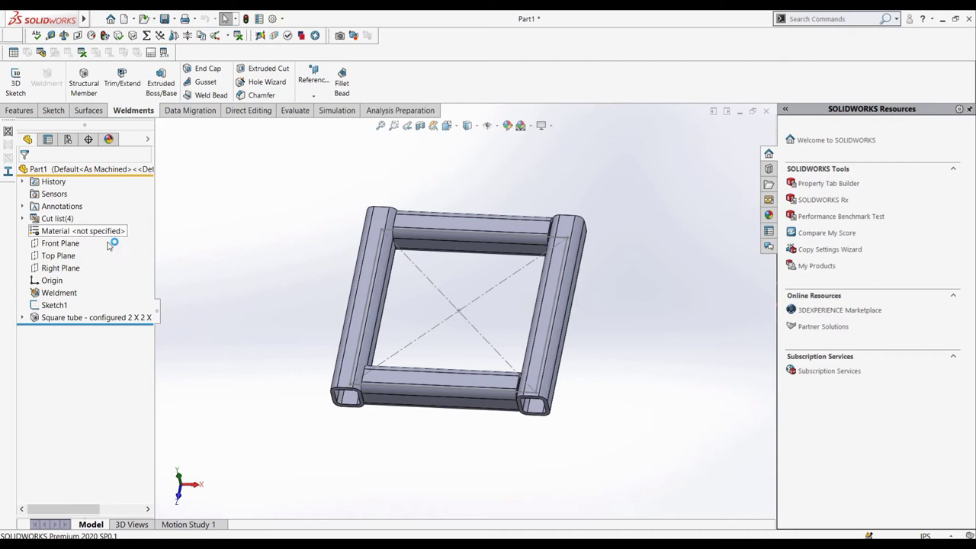
{"action": "right_click", "coordinate": [71, 293]}
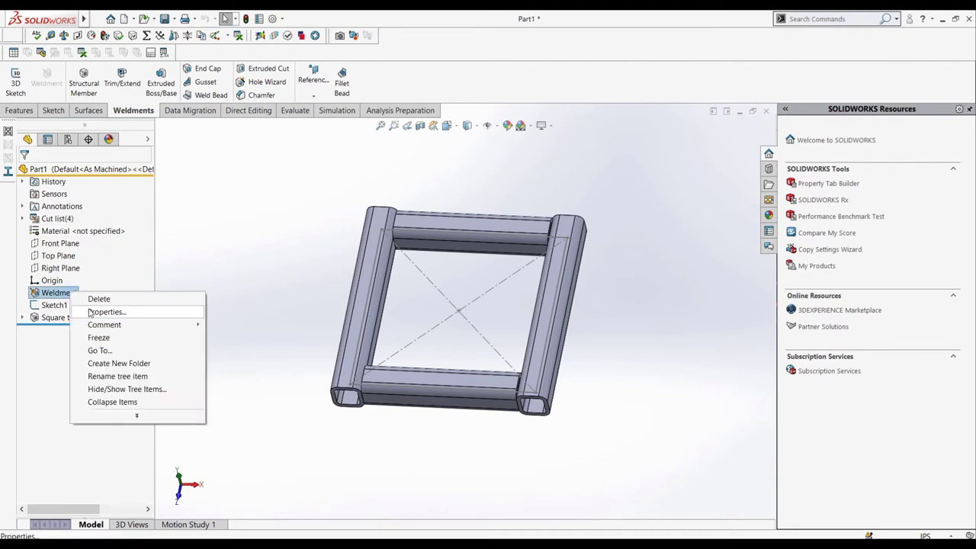
{"action": "left_click", "coordinate": [91, 314]}
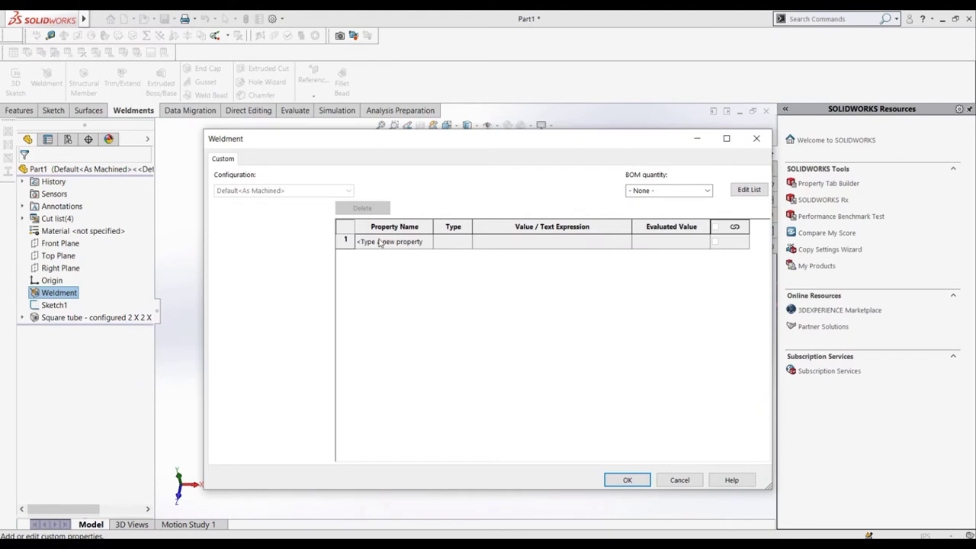
{"action": "left_click", "coordinate": [379, 242]}
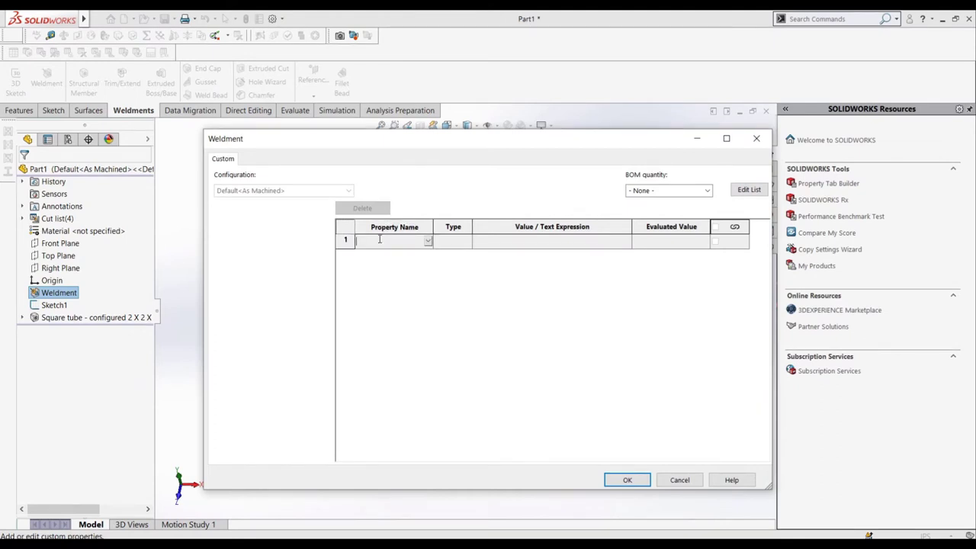
{"action": "left_click", "coordinate": [428, 241]}
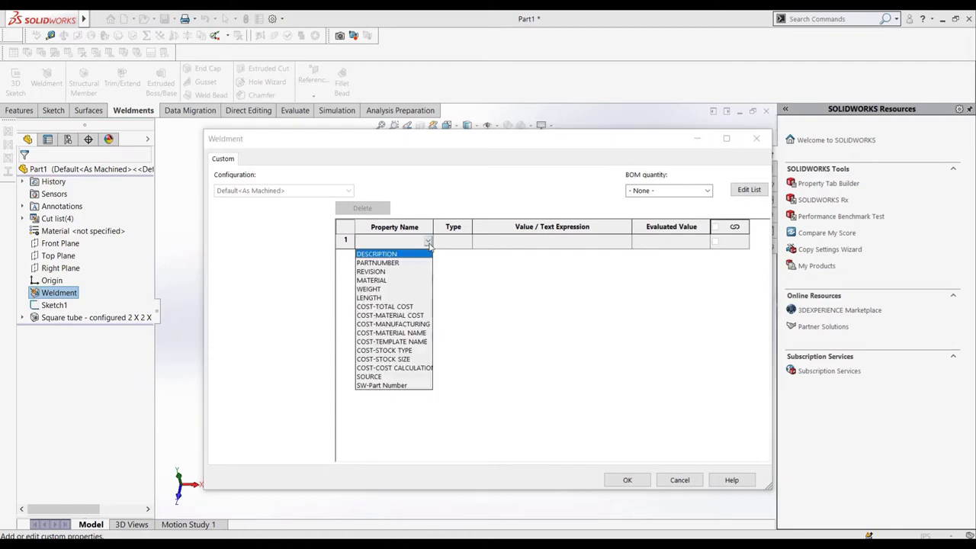
{"action": "left_click", "coordinate": [404, 289]}
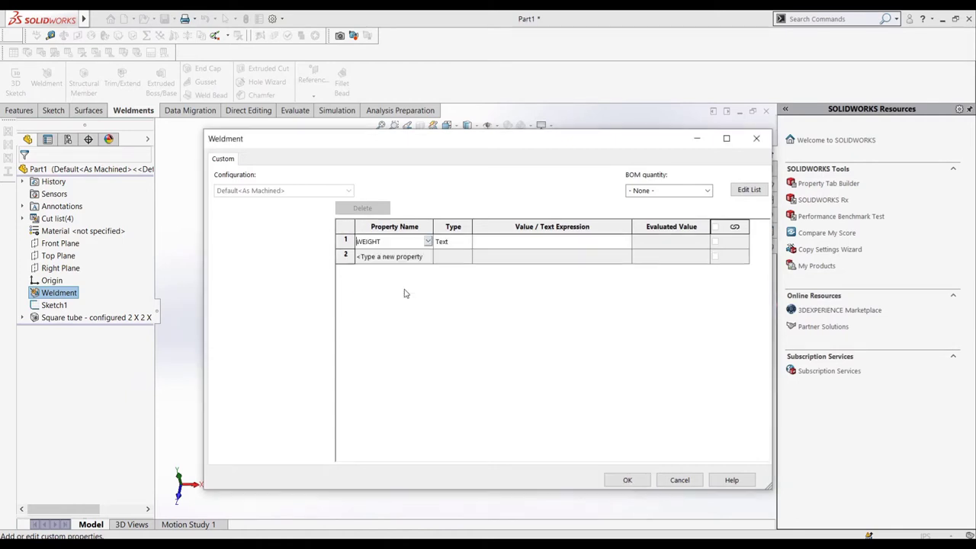
{"action": "left_click", "coordinate": [489, 242]}
{"action": "left_click", "coordinate": [625, 242]}
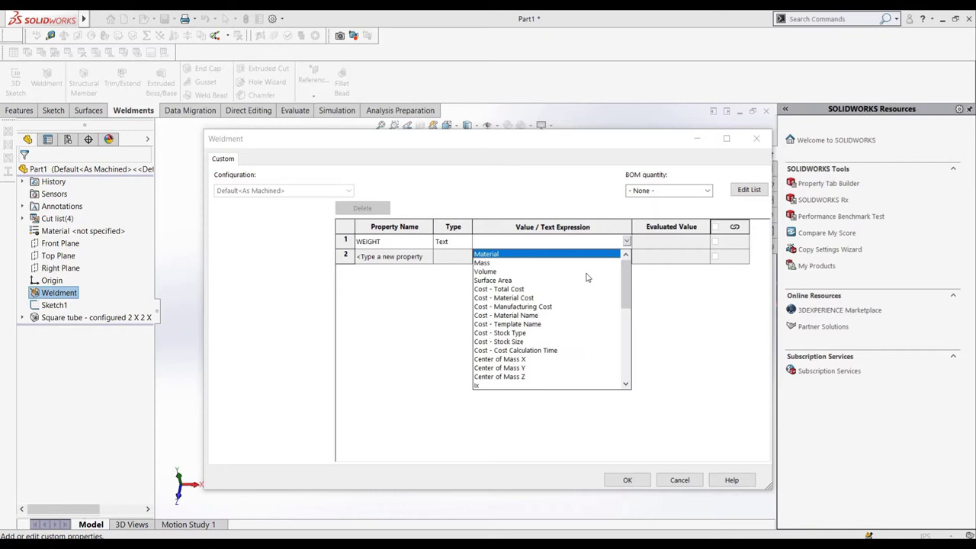
{"action": "left_click", "coordinate": [531, 264]}
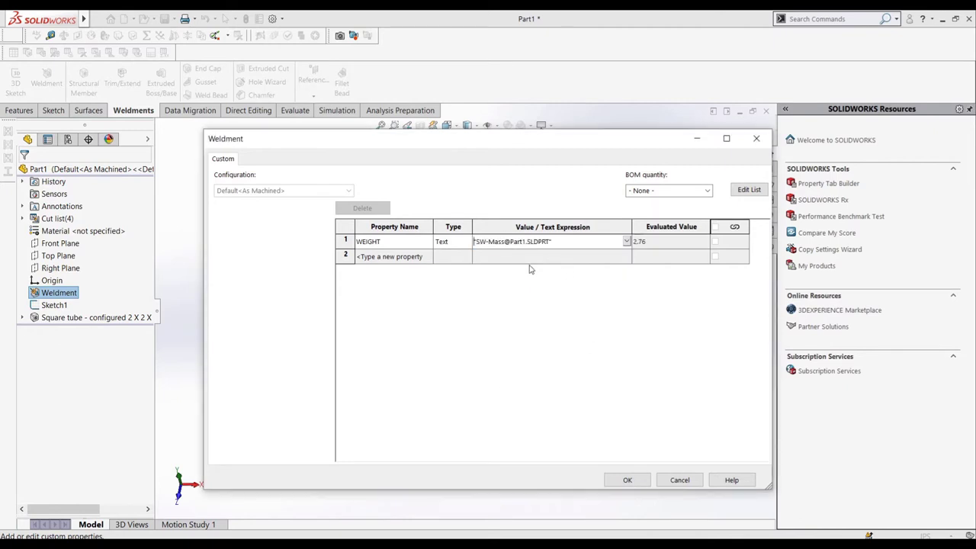
{"action": "left_click", "coordinate": [630, 480]}
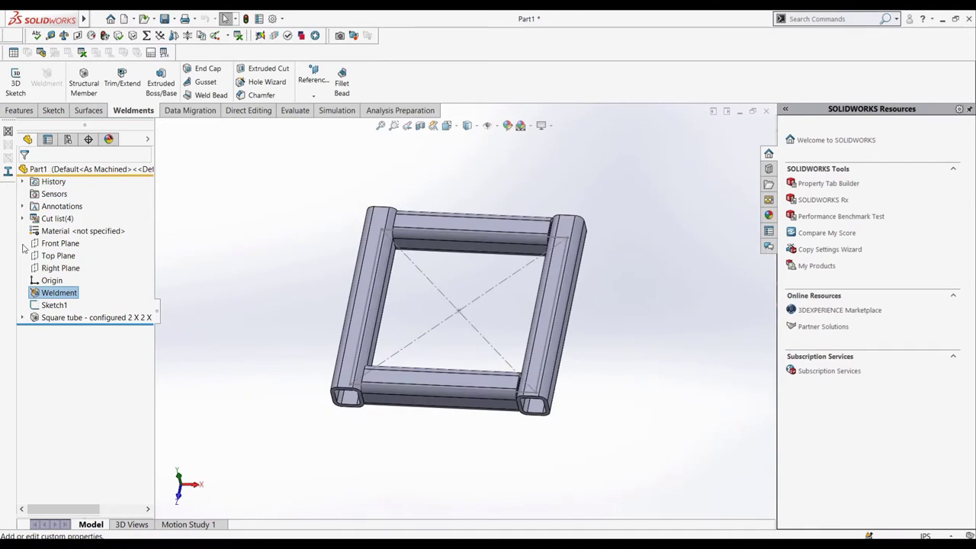
- Edit the square tube structural member and delete its existing groups
{"action": "left_click", "coordinate": [76, 318]}
{"action": "left_click", "coordinate": [70, 287]}
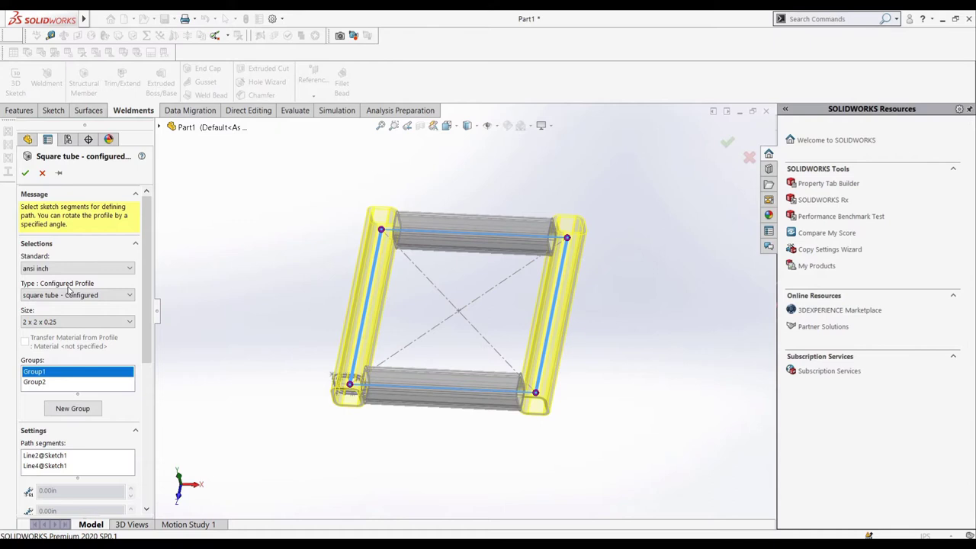
{"action": "right_click", "coordinate": [84, 372]}
{"action": "left_click", "coordinate": [122, 379]}
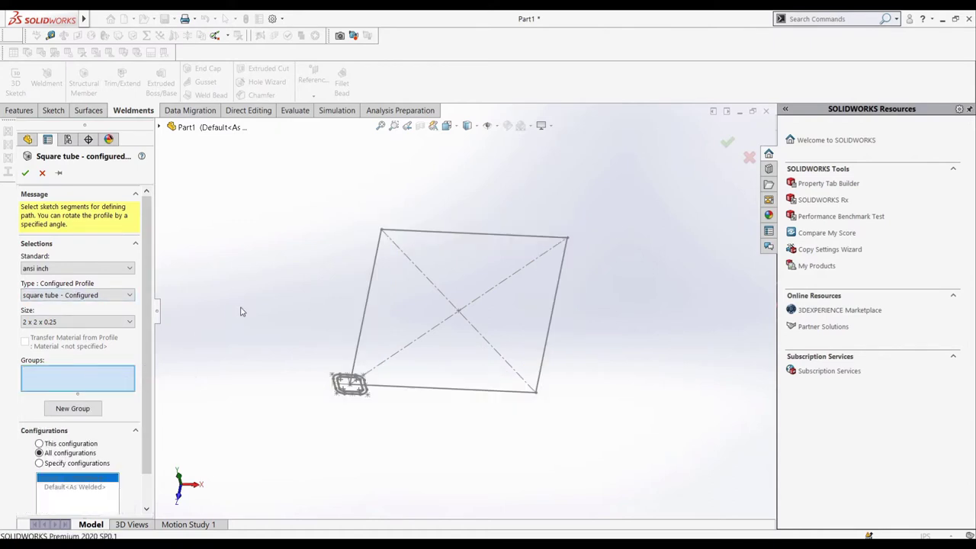
- Assign all four sides of the square sketch to a single structural member group
{"action": "left_click", "coordinate": [369, 306]}
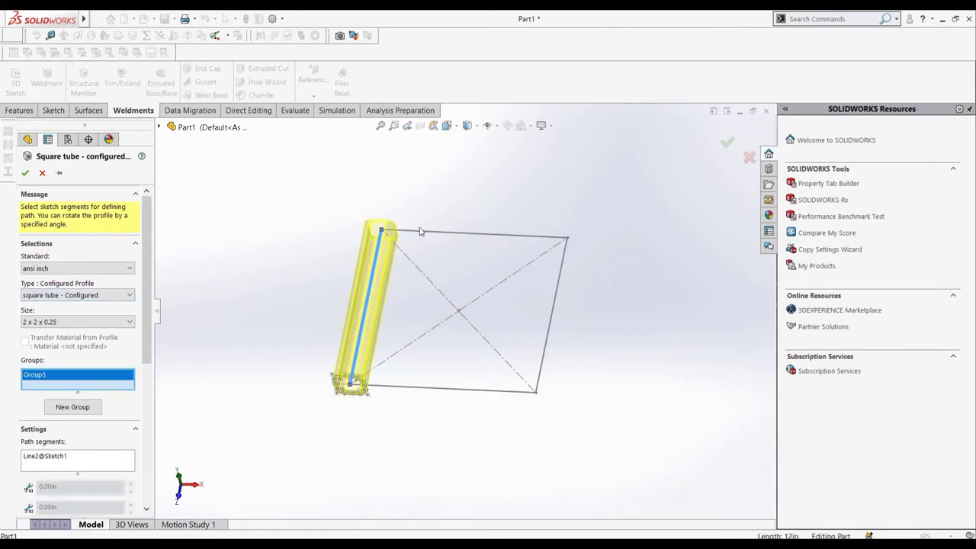
{"action": "left_click", "coordinate": [421, 233]}
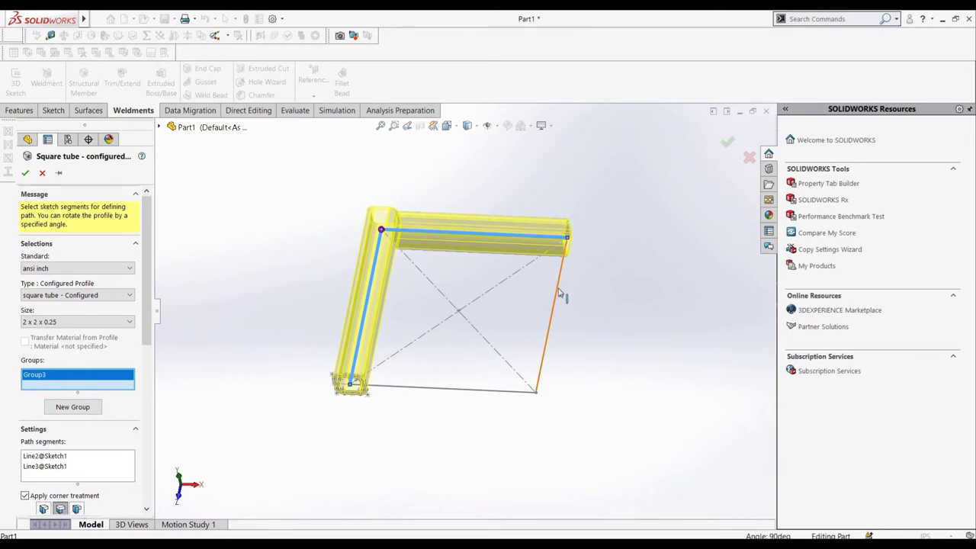
{"action": "left_click", "coordinate": [559, 293]}
{"action": "left_click", "coordinate": [476, 393]}
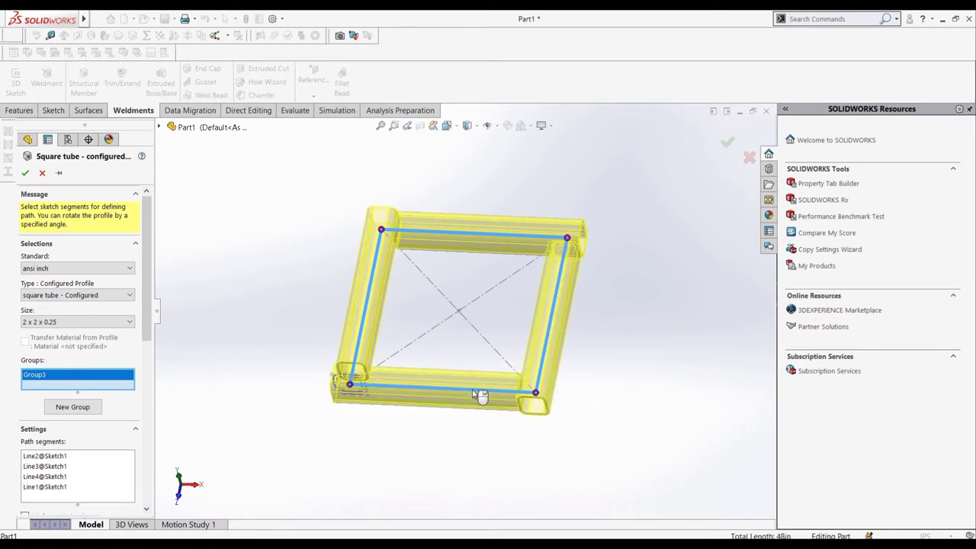
- Try the End Miter corner treatment on the frame, switching Merge miter trimmed bodies on and off
{"action": "scroll", "coordinate": [95, 362], "scroll_direction": "down", "scroll_amount": 3}
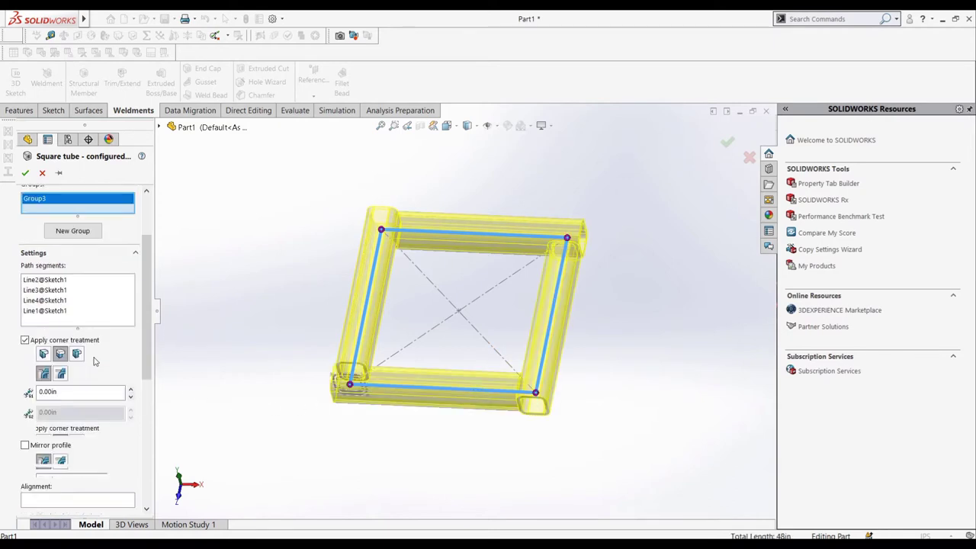
{"action": "left_click", "coordinate": [75, 282]}
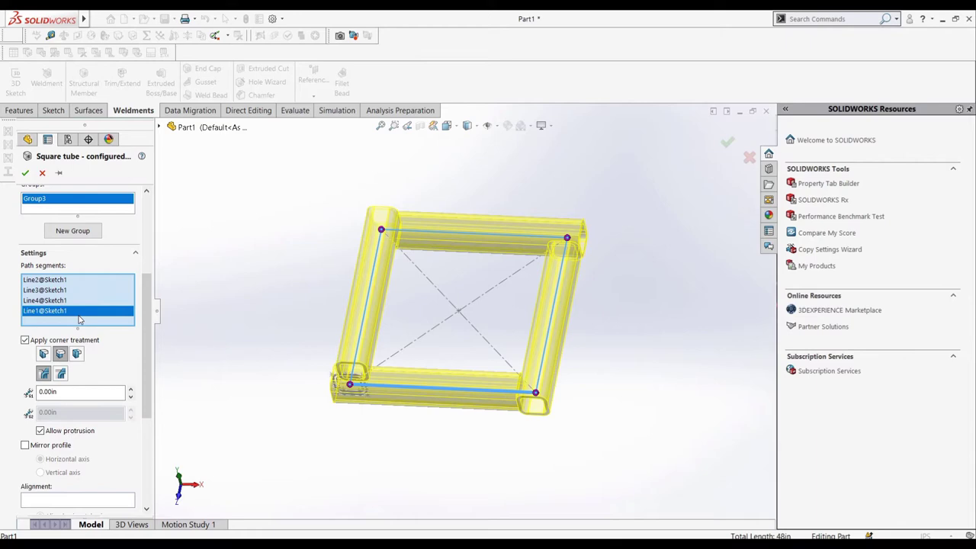
{"action": "left_click", "coordinate": [44, 353]}
{"action": "scroll", "coordinate": [379, 384], "scroll_direction": "down", "scroll_amount": 5}
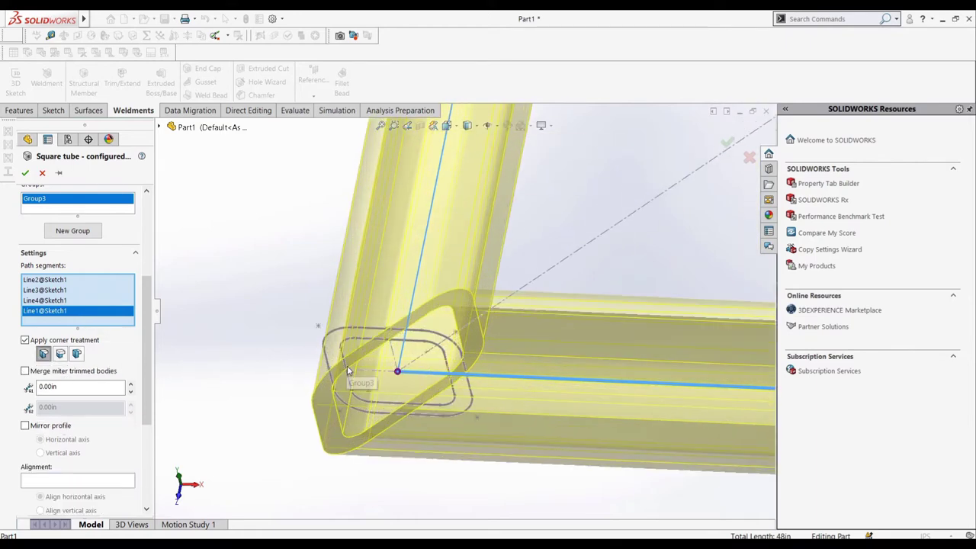
{"action": "scroll", "coordinate": [347, 366], "scroll_direction": "down", "scroll_amount": 2}
{"action": "middle_click_drag", "start_coordinate": [455, 386], "coordinate": [449, 367]}
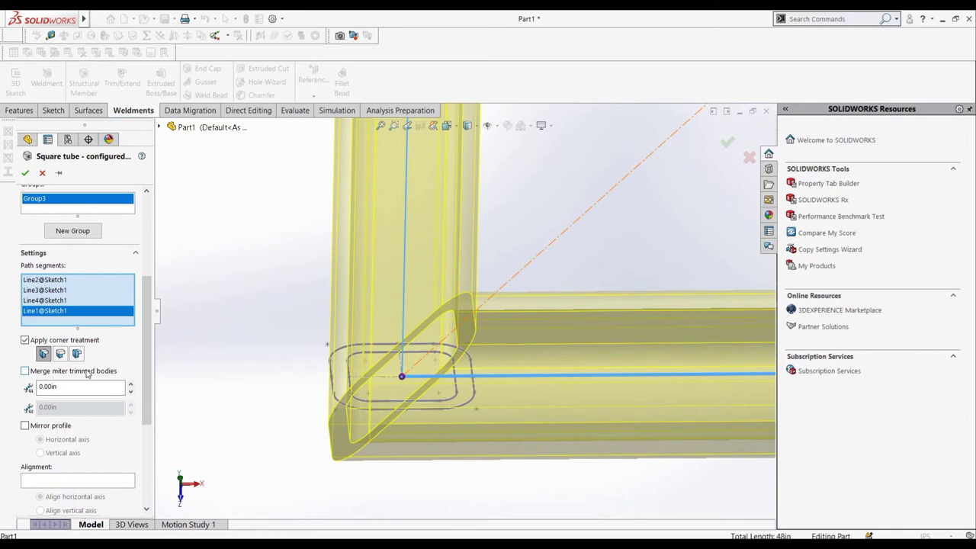
{"action": "left_click", "coordinate": [87, 373]}
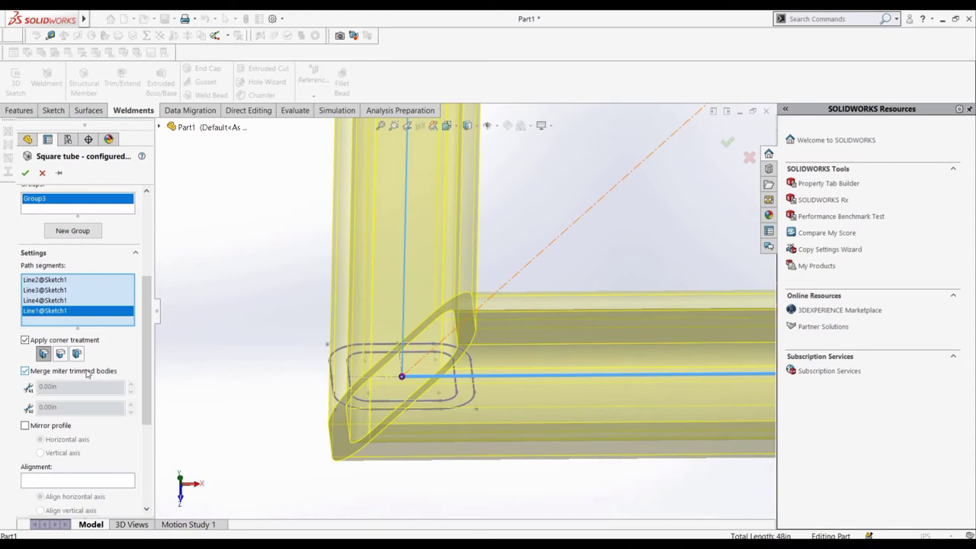
{"action": "left_click", "coordinate": [88, 373]}
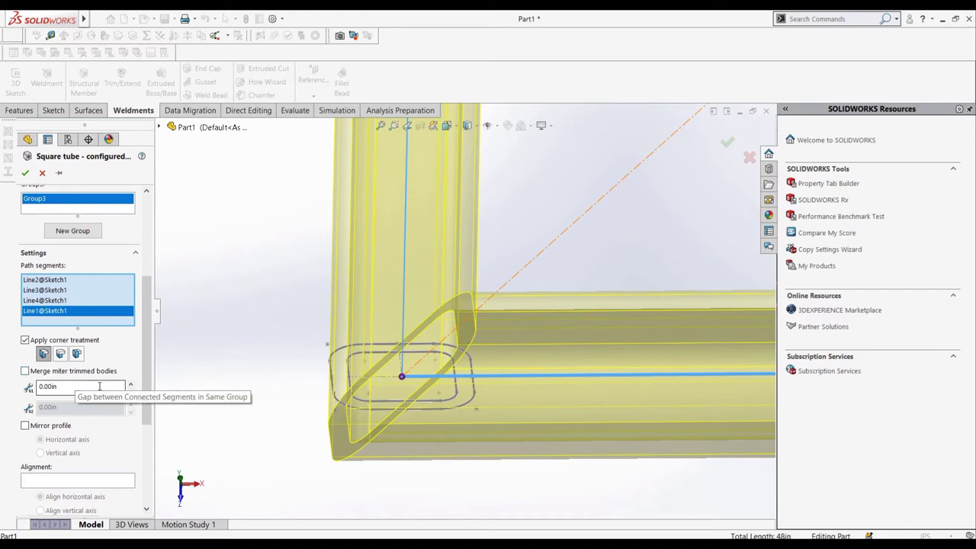
- Try a 0.30 in gap between the connected segments of the mitered group, and reset the gap to 0.00 in
{"action": "left_click", "coordinate": [131, 384]}
{"action": "left_click", "coordinate": [131, 384]}
{"action": "left_click", "coordinate": [132, 385]}
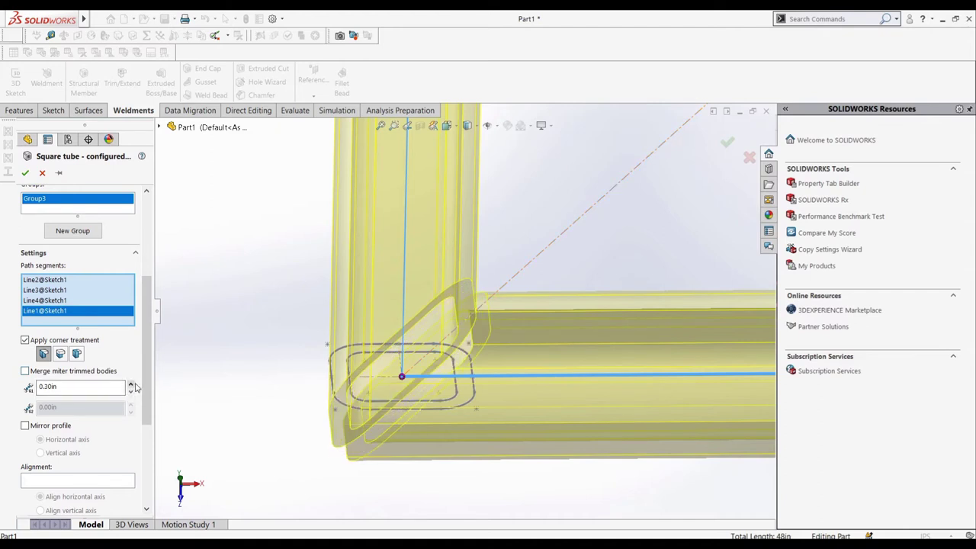
{"action": "left_click", "coordinate": [131, 392]}
{"action": "left_click", "coordinate": [131, 392]}
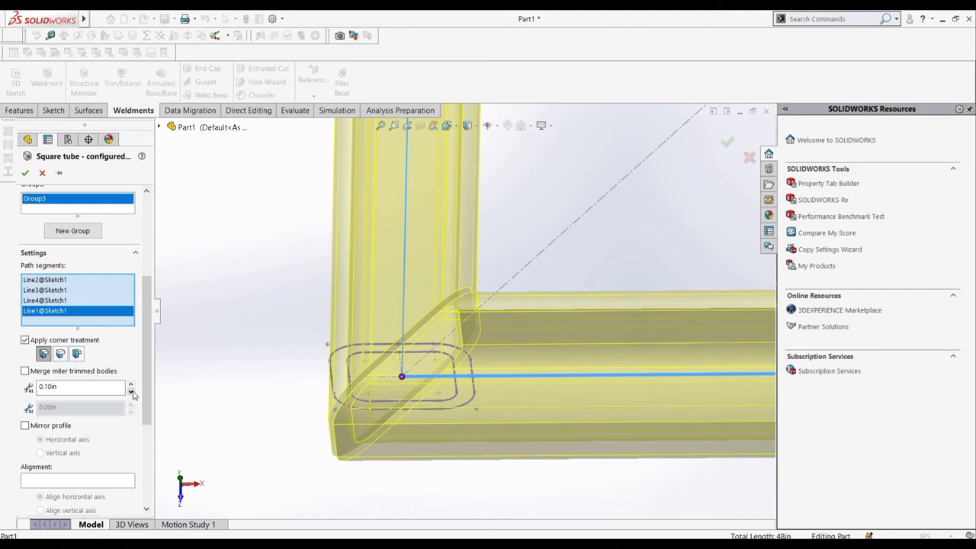
{"action": "left_click", "coordinate": [131, 392]}
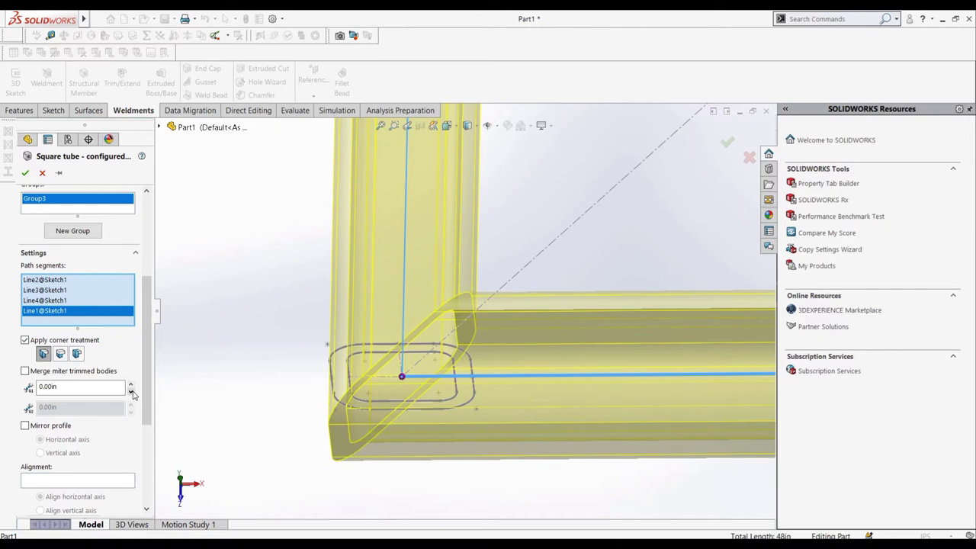
- Compare the End Butt1 and End Butt2 corner treatments at the frame corner, and choose End Butt1
{"action": "left_click", "coordinate": [61, 354]}
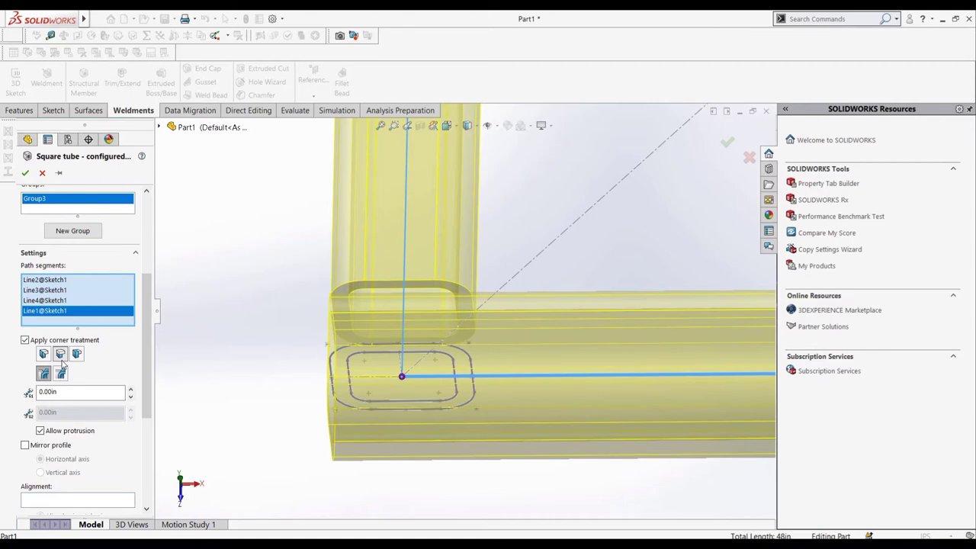
{"action": "mouse_move", "coordinate": [343, 309]}
{"action": "middle_mouse_down"}
{"action": "mouse_move", "coordinate": [344, 351]}
{"action": "mouse_move", "coordinate": [349, 291]}
{"action": "middle_mouse_up"}
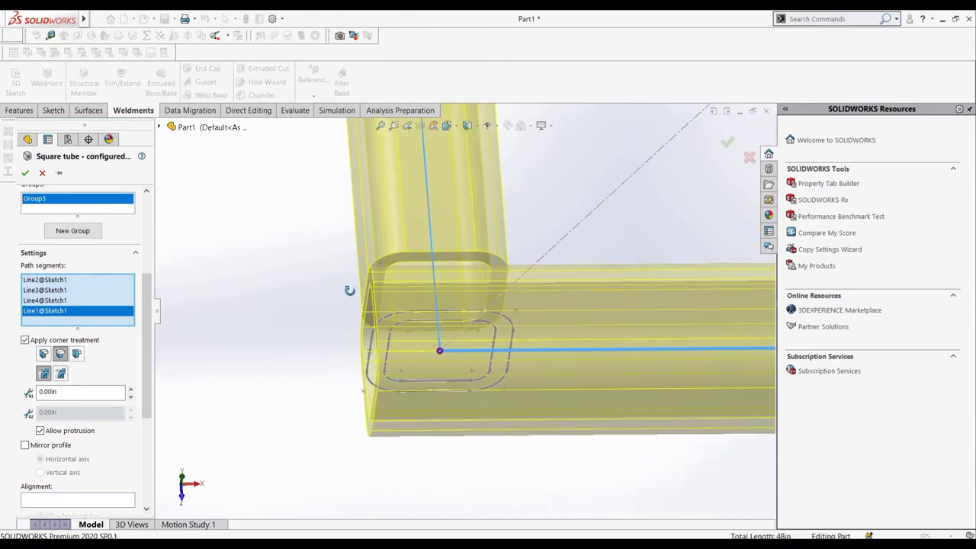
{"action": "left_click", "coordinate": [76, 353]}
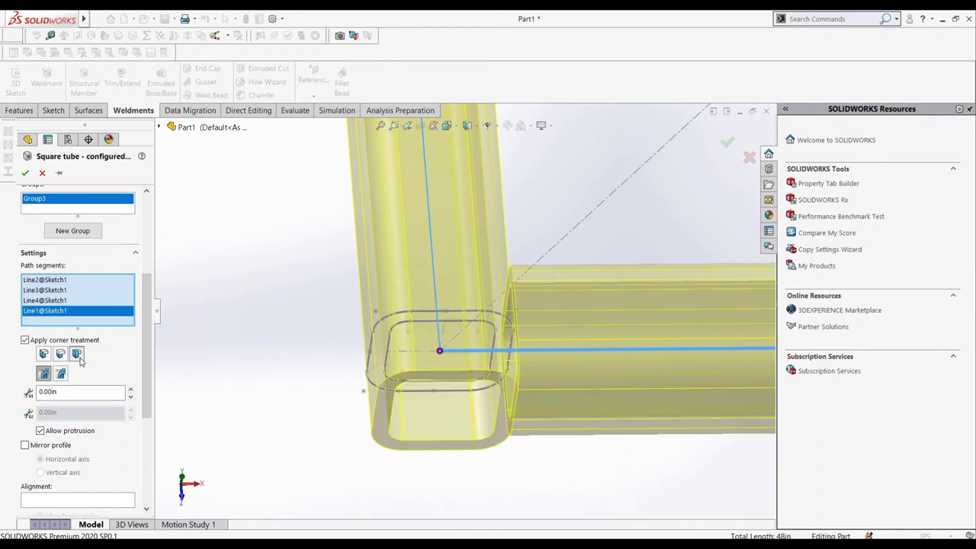
{"action": "left_click", "coordinate": [60, 355]}
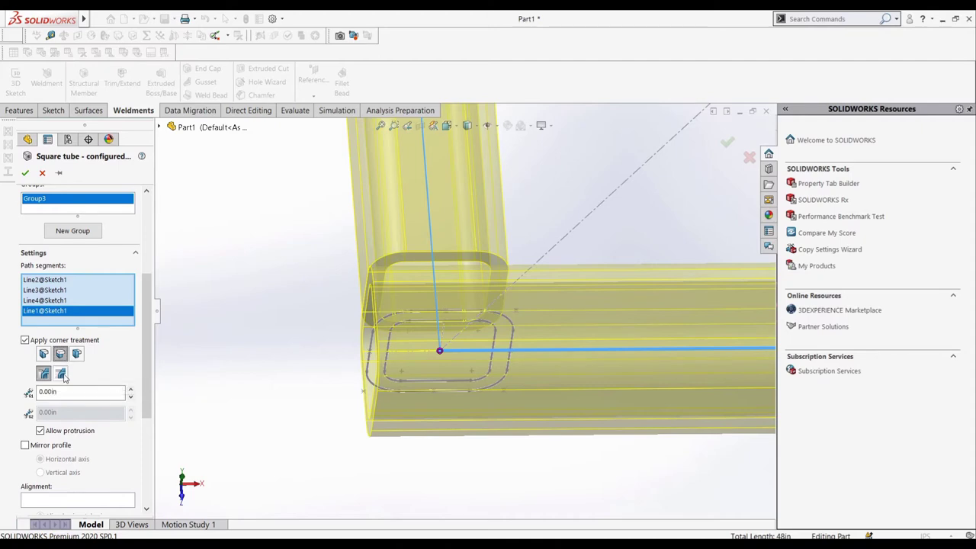
- Apply a Coped Cut between the butted members, check the fit at the corner, and accept the structural member
{"action": "left_click", "coordinate": [60, 373]}
{"action": "scroll", "coordinate": [343, 299], "scroll_direction": "up", "scroll_amount": 5}
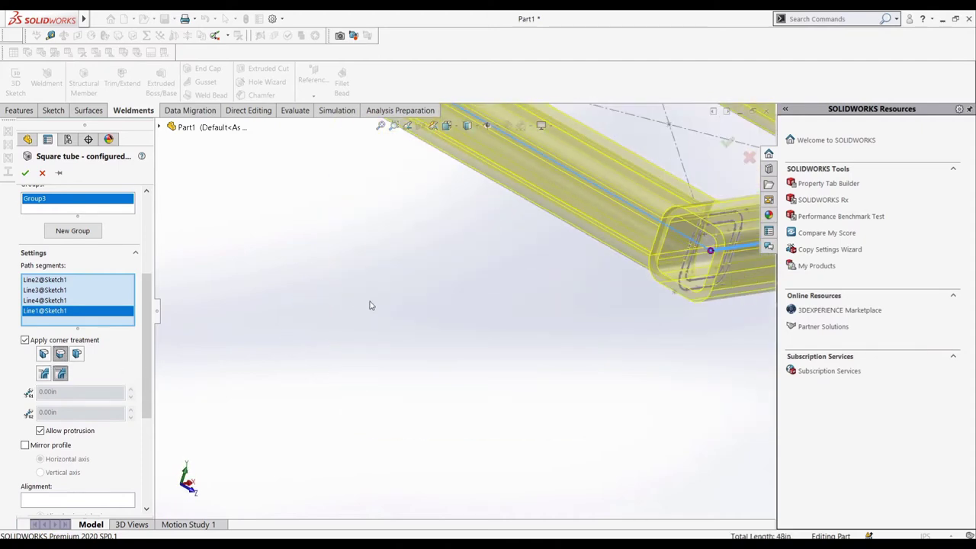
{"action": "scroll", "coordinate": [490, 296], "scroll_direction": "down", "scroll_amount": 8}
{"action": "scroll", "coordinate": [490, 296], "scroll_direction": "down", "scroll_amount": 3}
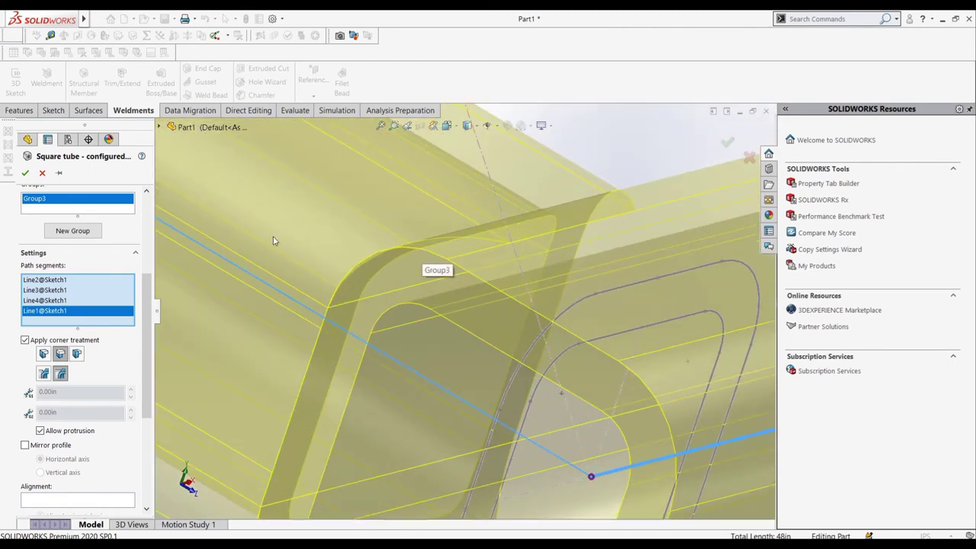
{"action": "left_click", "coordinate": [25, 172]}
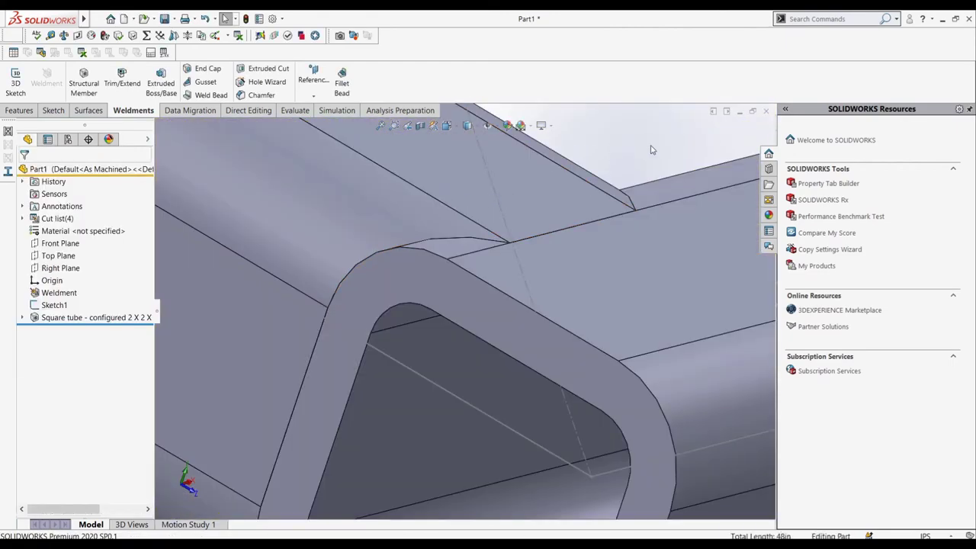
{"action": "scroll", "coordinate": [552, 235], "scroll_direction": "up", "scroll_amount": 3}
{"action": "scroll", "coordinate": [529, 283], "scroll_direction": "down", "scroll_amount": 3}
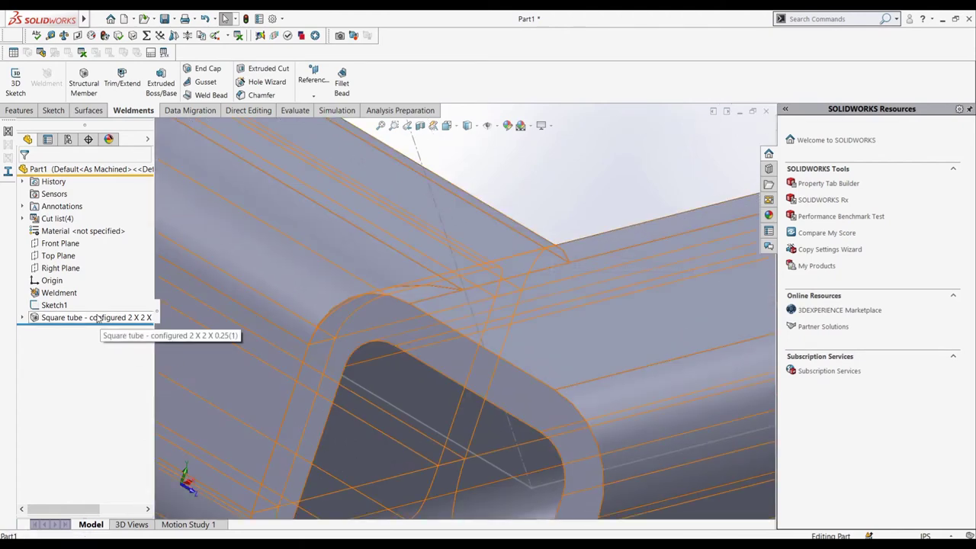
- Edit the square tube structural member and switch its butted joints from Coped Cut to Simple Cut
{"action": "left_click", "coordinate": [97, 317]}
{"action": "left_click", "coordinate": [106, 284]}
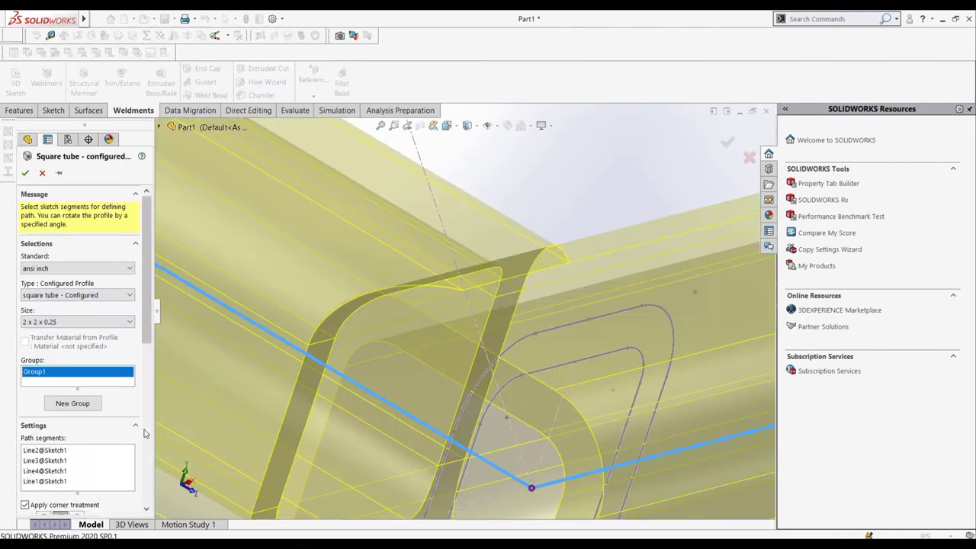
{"action": "left_click", "coordinate": [145, 432]}
{"action": "scroll", "coordinate": [145, 432], "scroll_direction": "up", "scroll_amount": 2}
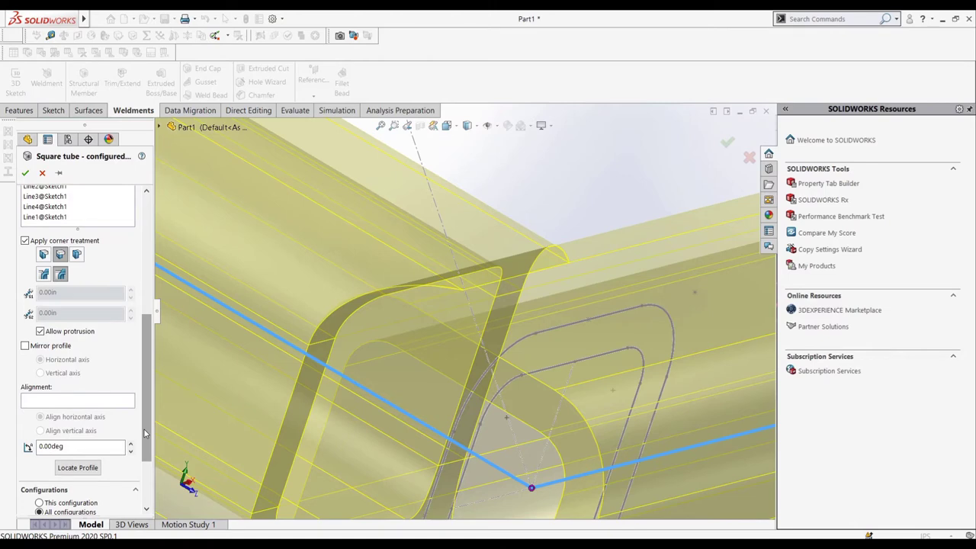
{"action": "left_click", "coordinate": [44, 274]}
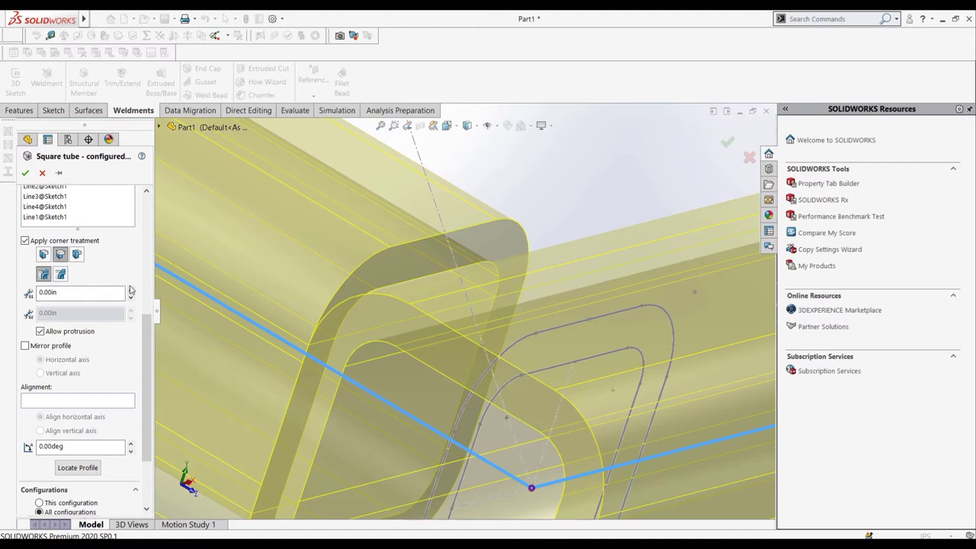
- Try a 0.30 in gap between the simple-cut butted segments, and reset the gap to 0.00 in
{"action": "left_click", "coordinate": [130, 290]}
{"action": "left_click", "coordinate": [131, 290]}
{"action": "left_click", "coordinate": [131, 290]}
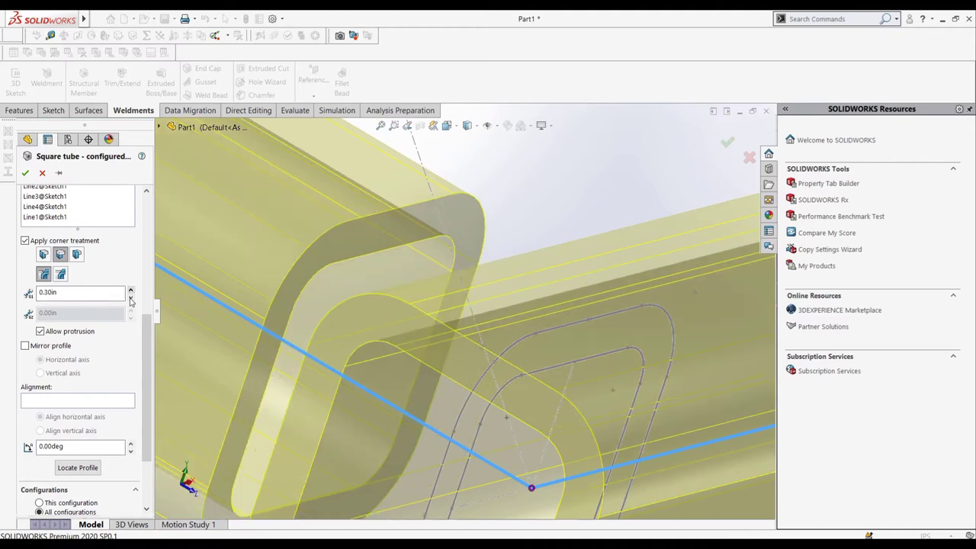
{"action": "left_click", "coordinate": [131, 298]}
{"action": "left_click", "coordinate": [130, 298]}
{"action": "left_click", "coordinate": [131, 298]}
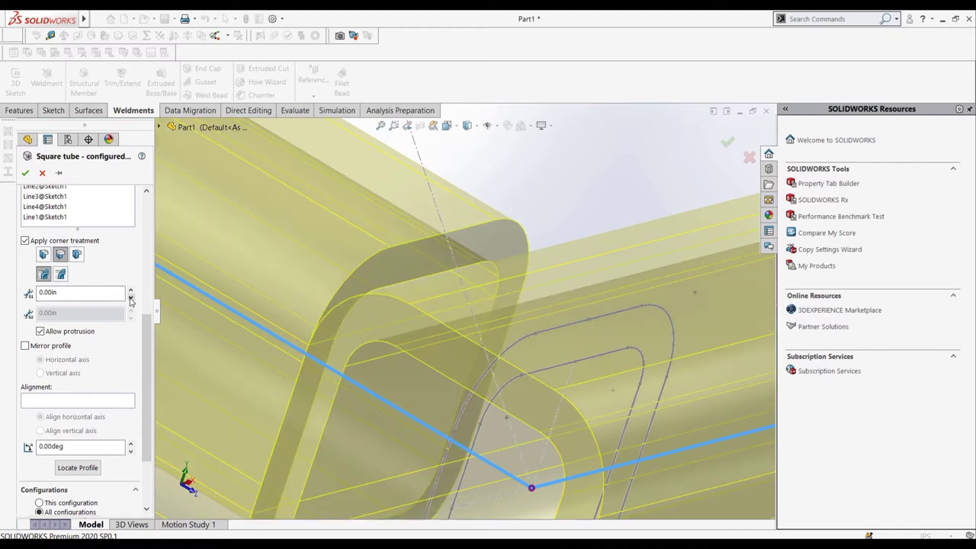
- Toggle Allow protrusion off and on to compare the member ends around the whole frame, leaving it on
{"action": "left_click", "coordinate": [81, 333]}
{"action": "left_click", "coordinate": [80, 334]}
{"action": "scroll", "coordinate": [459, 329], "scroll_direction": "up", "scroll_amount": 10}
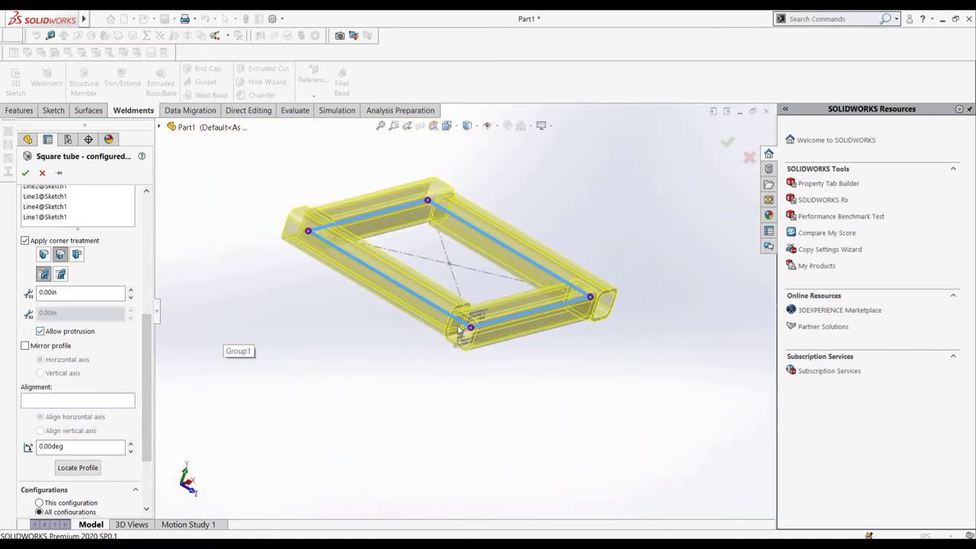
{"action": "left_click", "coordinate": [87, 334]}
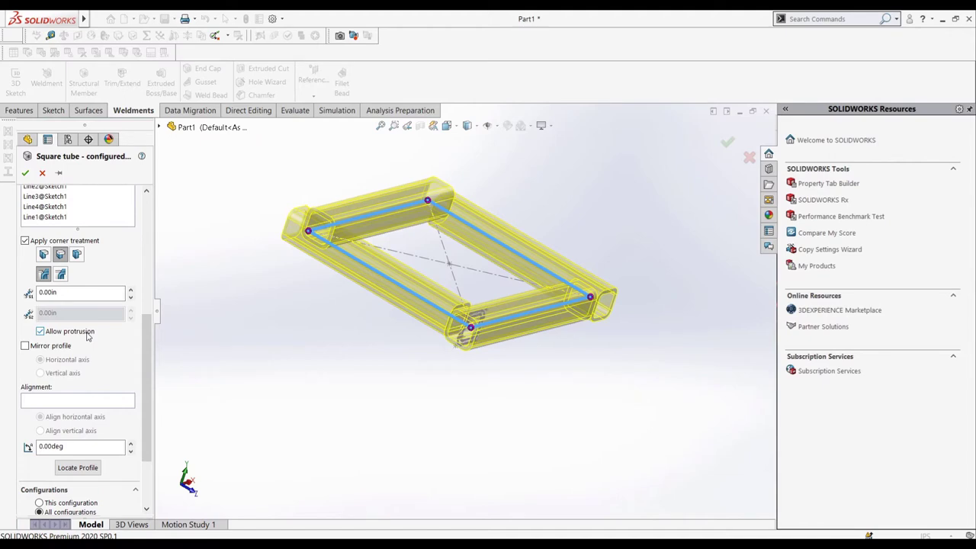
- Try an individual End Miter treatment on the front corner only, and compare it with the neighbouring butted corners
{"action": "scroll", "coordinate": [485, 319], "scroll_direction": "down", "scroll_amount": 3}
{"action": "scroll", "coordinate": [461, 296], "scroll_direction": "down", "scroll_amount": 3}
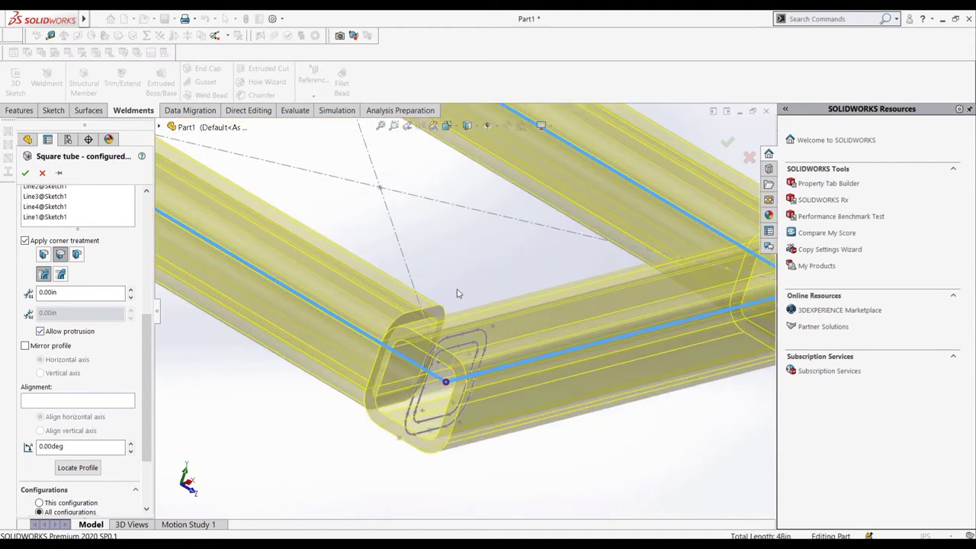
{"action": "left_click", "coordinate": [446, 382]}
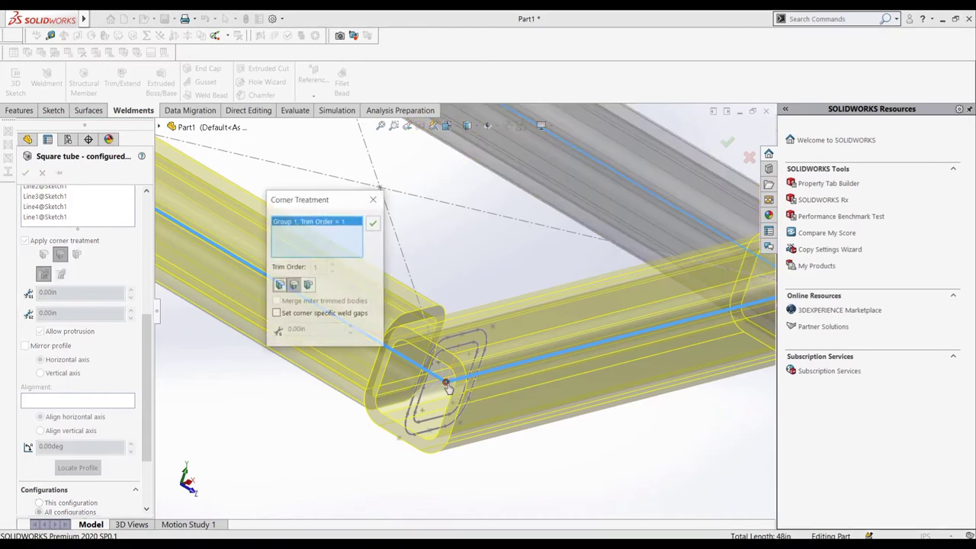
{"action": "left_click", "coordinate": [279, 286]}
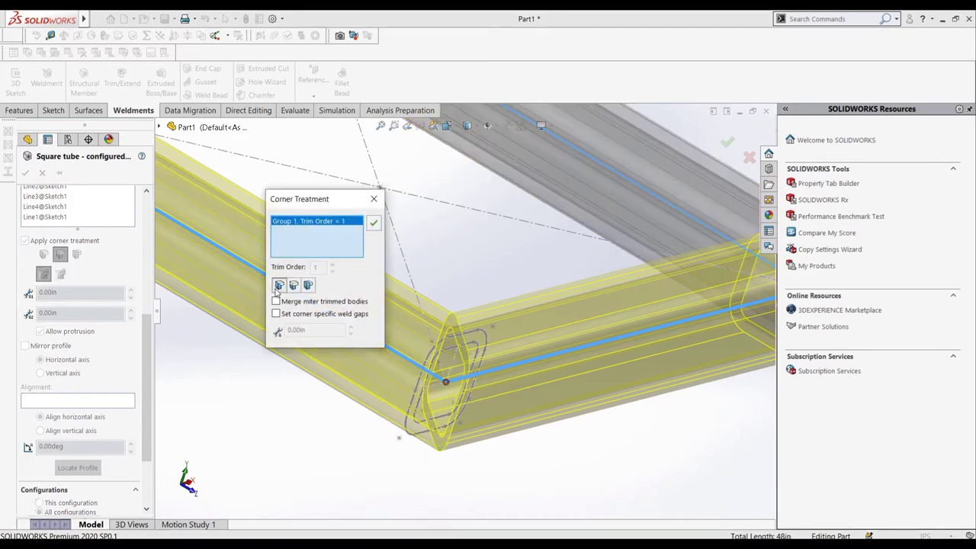
{"action": "left_click", "coordinate": [372, 223]}
{"action": "scroll", "coordinate": [414, 276], "scroll_direction": "up", "scroll_amount": 5}
{"action": "scroll", "coordinate": [457, 302], "scroll_direction": "down", "scroll_amount": 3}
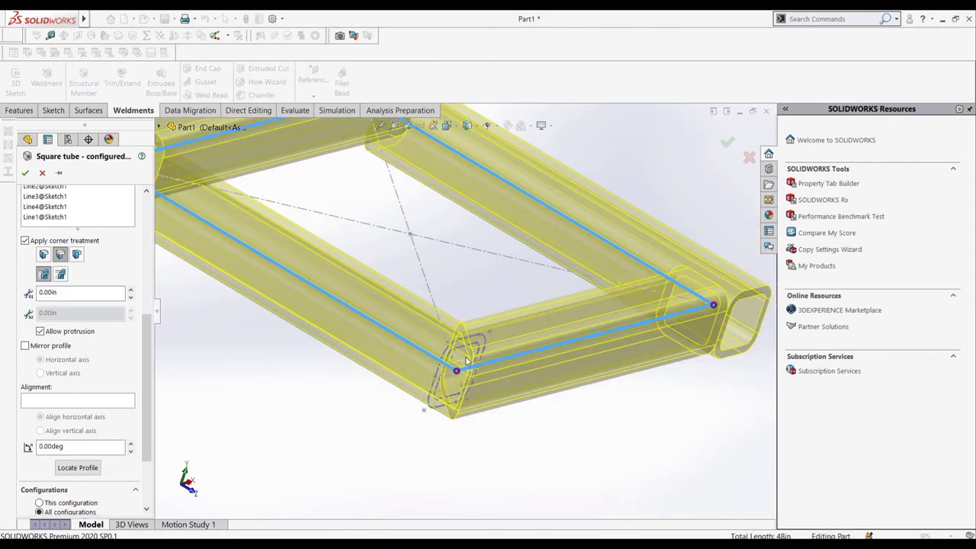
- Set the front corner's individual treatment back to End Butt1, and accept the structural member
{"action": "left_click", "coordinate": [456, 376]}
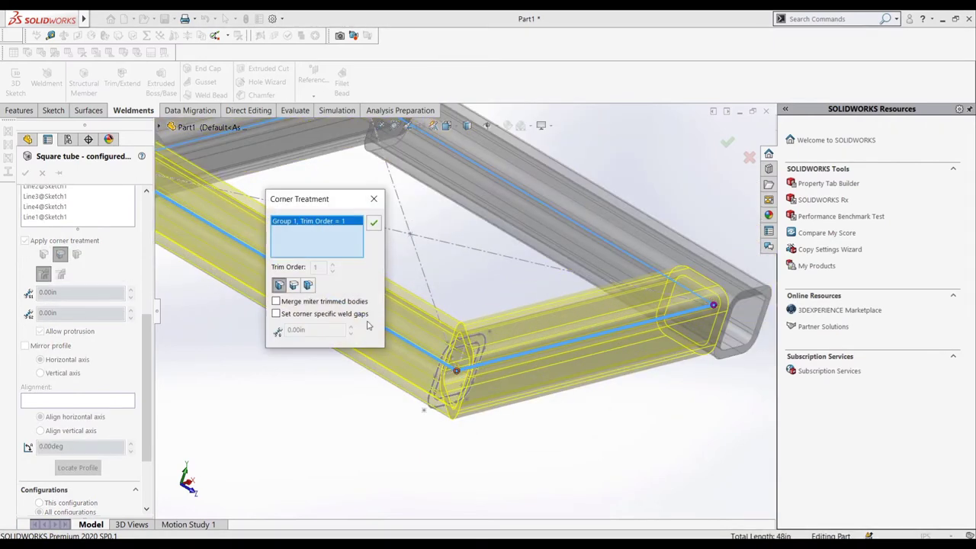
{"action": "left_click", "coordinate": [295, 286]}
{"action": "left_click", "coordinate": [372, 224]}
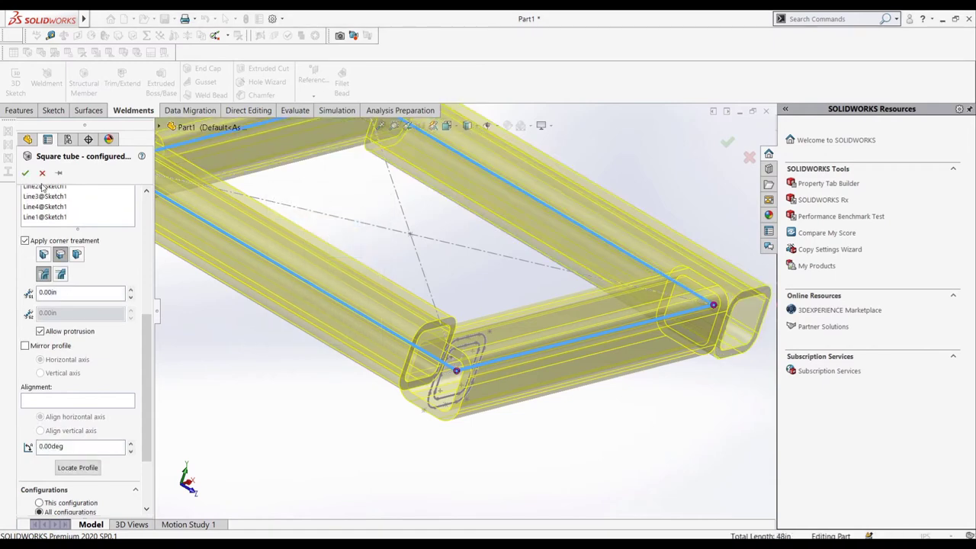
{"action": "left_click", "coordinate": [26, 173]}
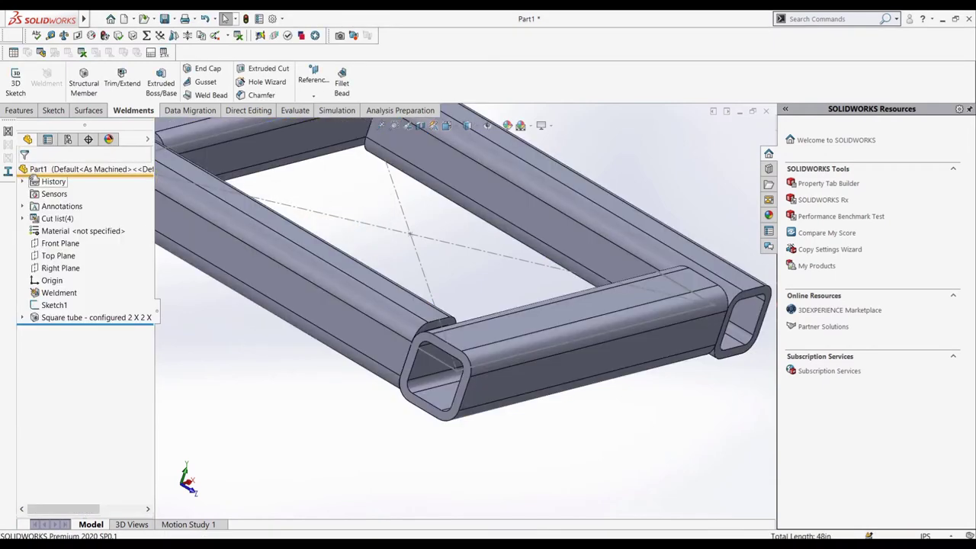
- Roll the model back to before the square tube structural member so only the base sketch is active
{"action": "middle_click_drag", "start_coordinate": [229, 290], "coordinate": [300, 309]}
{"action": "key", "text": "f"}
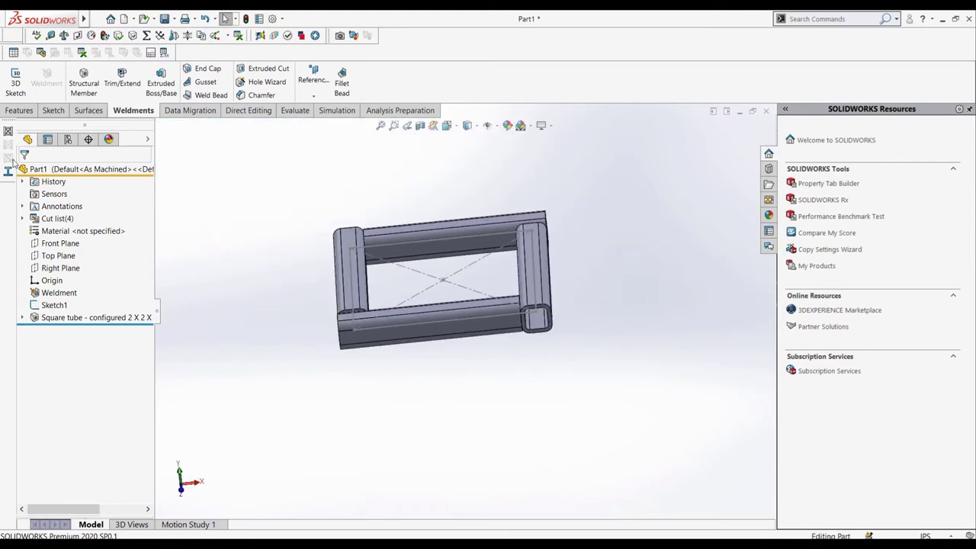
{"action": "left_click", "coordinate": [92, 317]}
{"action": "left_click", "coordinate": [213, 307]}
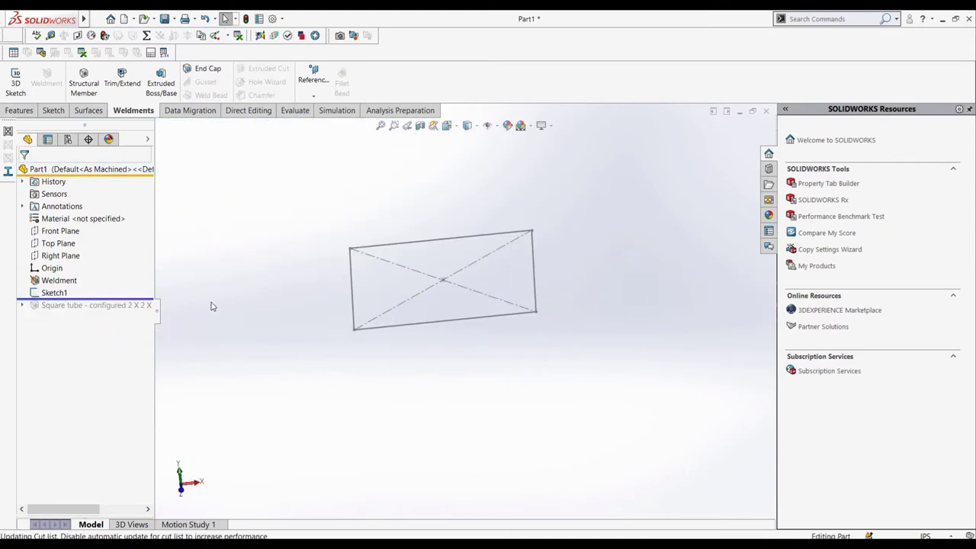
- Create a reference plane coincident with the front line of the square sketch and perpendicular to the Top Plane
{"action": "left_click", "coordinate": [20, 110]}
{"action": "left_click", "coordinate": [503, 79]}
{"action": "left_click", "coordinate": [509, 108]}
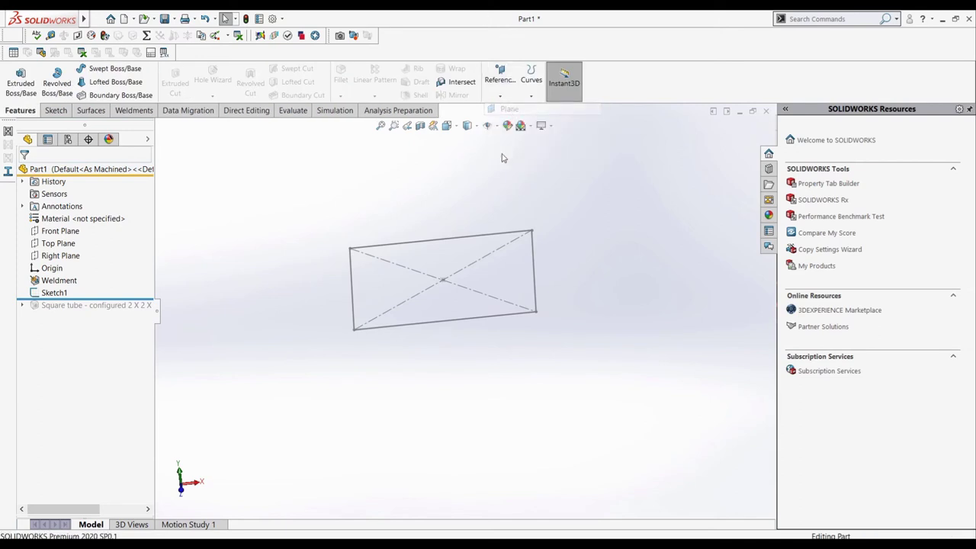
{"action": "left_click", "coordinate": [464, 318]}
{"action": "left_click", "coordinate": [160, 128]}
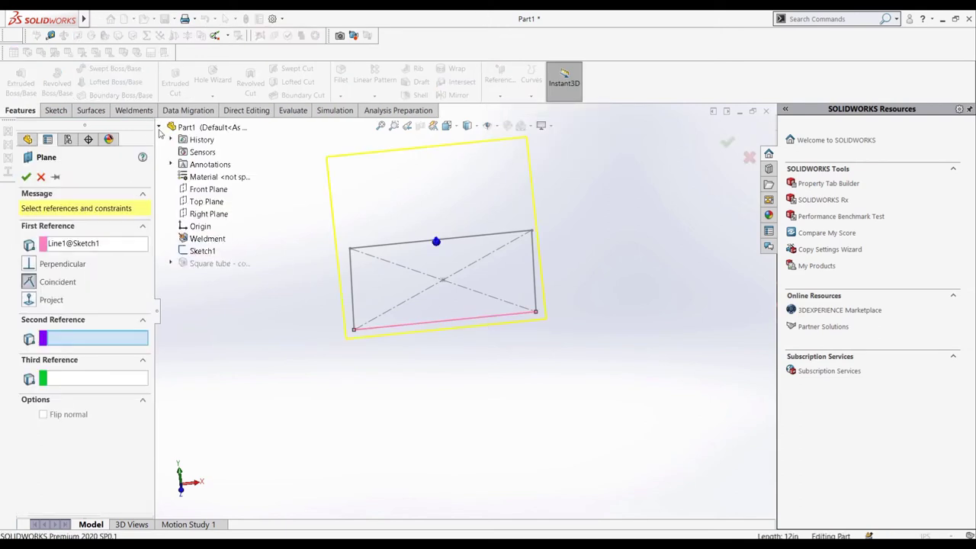
{"action": "left_click", "coordinate": [205, 201]}
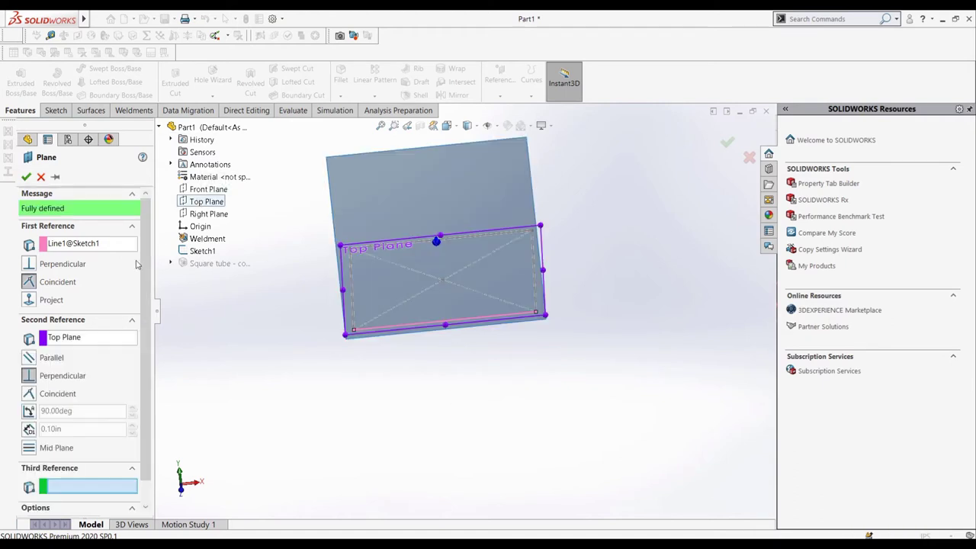
{"action": "left_click", "coordinate": [27, 176]}
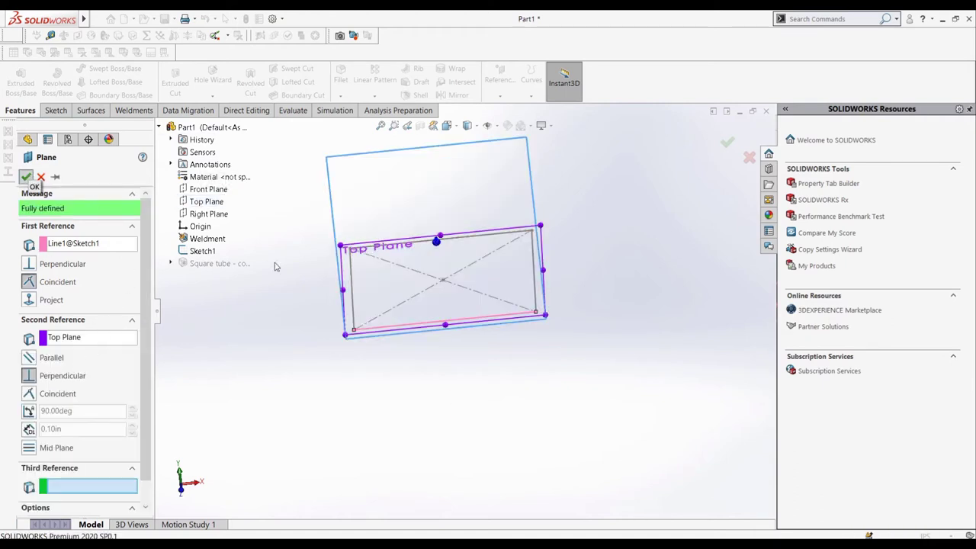
- Start a sketch on the new plane and draw a vertical leg line about 6.62 in long downward from the frame line's left end
{"action": "left_click", "coordinate": [56, 110]}
{"action": "left_click", "coordinate": [15, 76]}
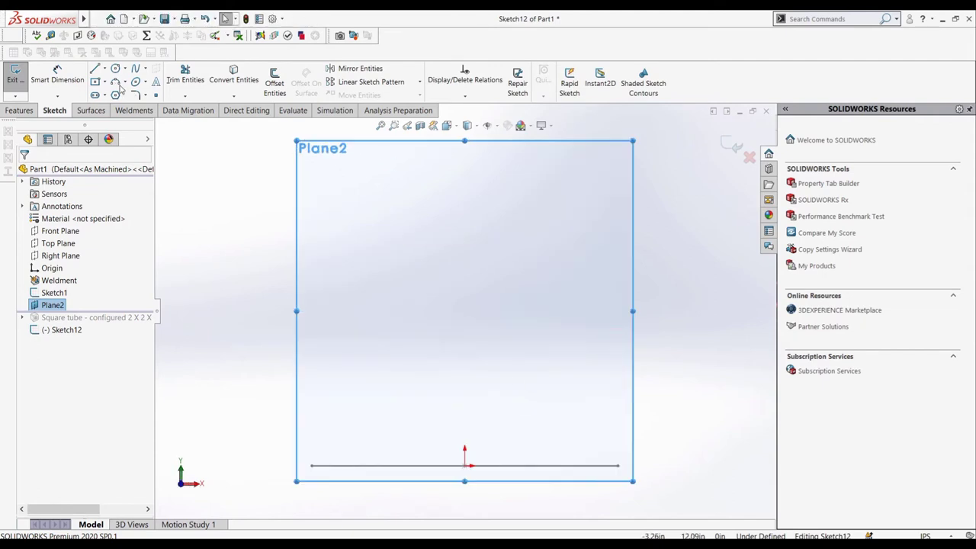
{"action": "left_click", "coordinate": [94, 69]}
{"action": "key", "text": "z"}
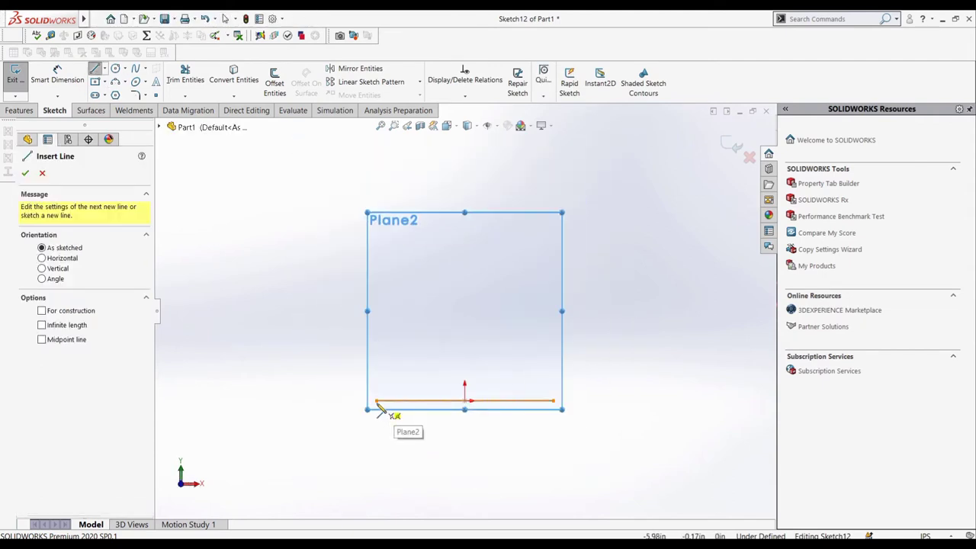
{"action": "left_click", "coordinate": [376, 402]}
{"action": "double_click", "coordinate": [390, 467]}
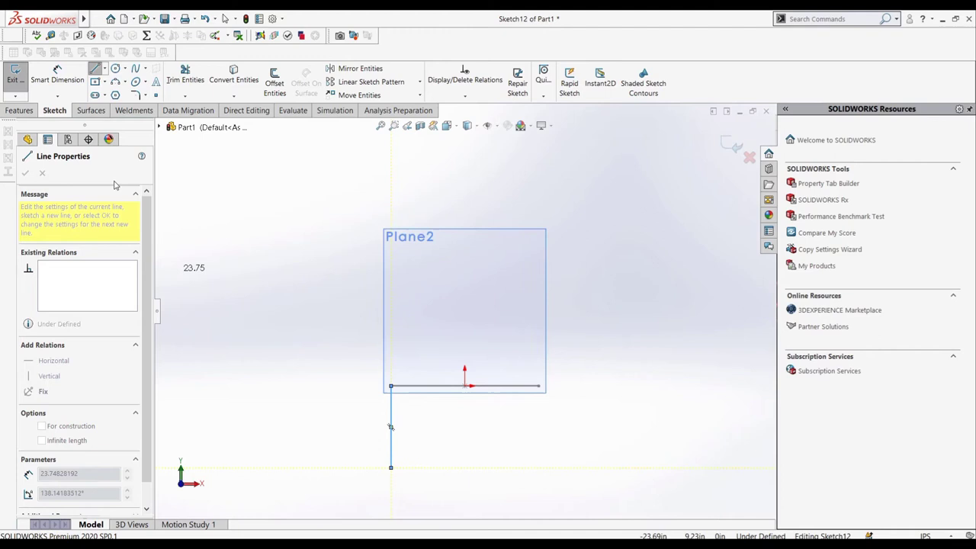
- Dimension the vertical leg line's length to 18 in
{"action": "left_click", "coordinate": [392, 447]}
{"action": "left_click", "coordinate": [373, 447]}
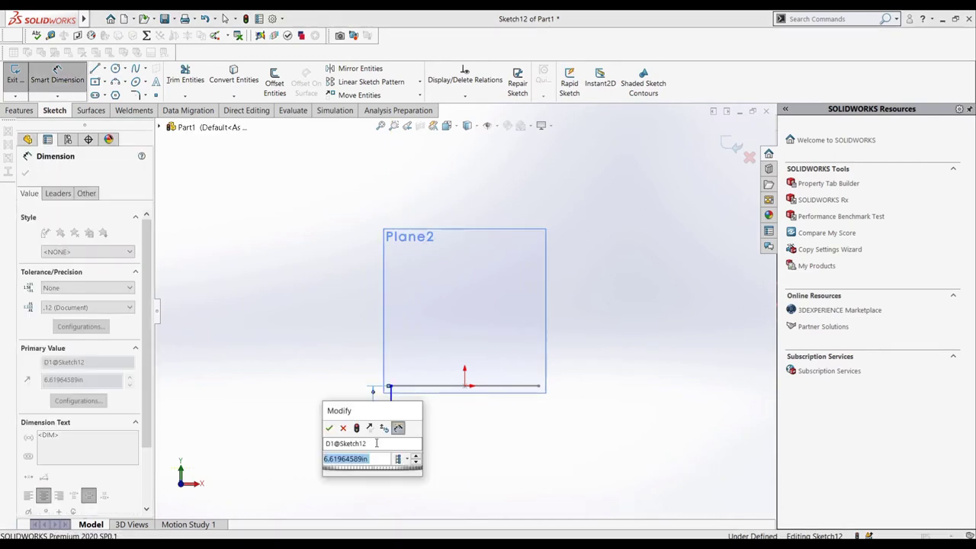
{"action": "type", "text": "18"}
{"action": "key", "text": "Return"}
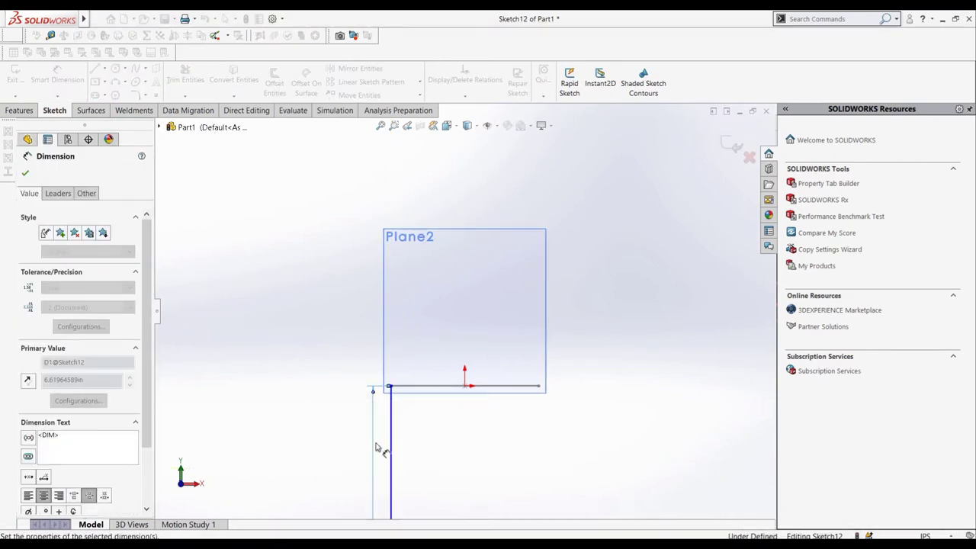
- Sketch a diagonal brace line from the leg line's midpoint to the origin at the middle of the frame line
{"action": "left_click", "coordinate": [96, 69]}
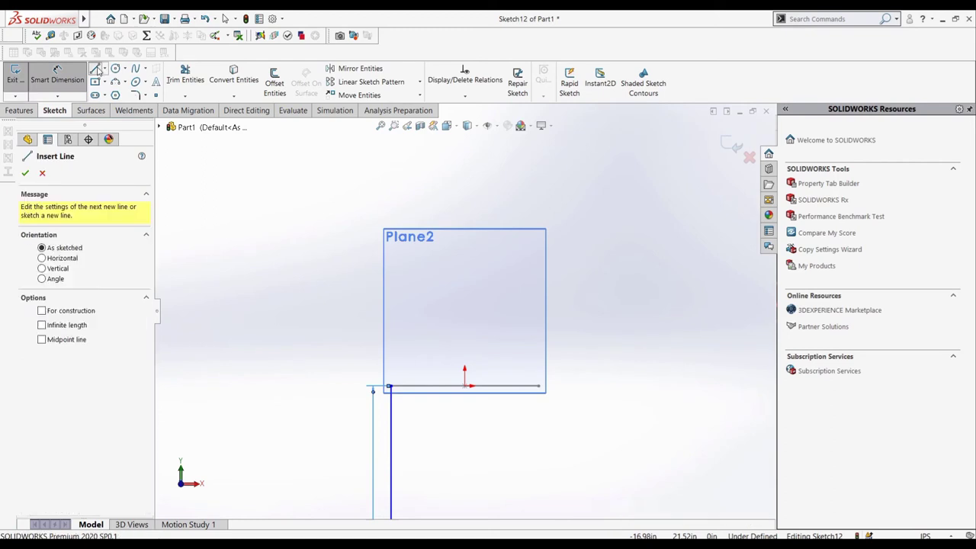
{"action": "key", "text": "z"}
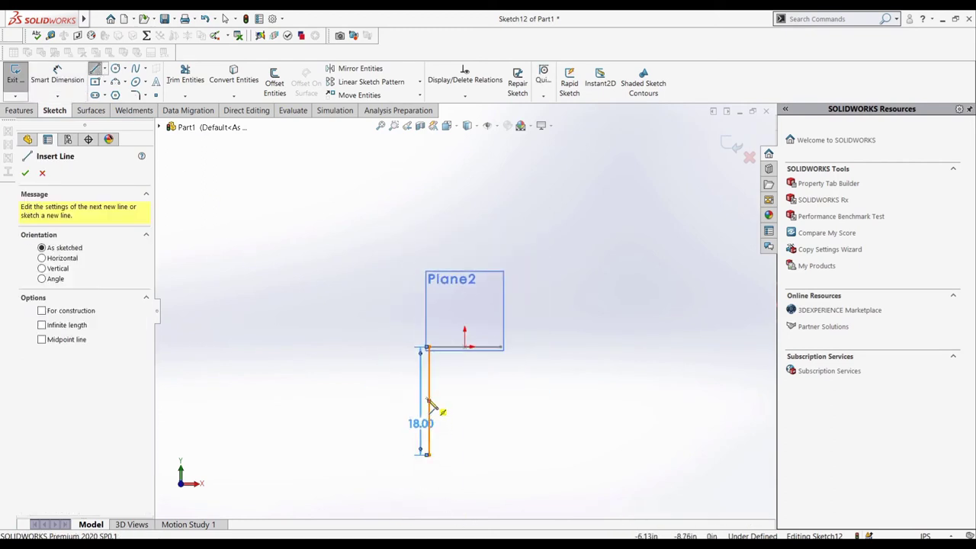
{"action": "left_click", "coordinate": [427, 403]}
{"action": "left_click", "coordinate": [464, 347]}
{"action": "key", "text": "Escape"}
- Move the leg line's upper endpoint outward past the frame line's end, to about X -6.14 in
{"action": "scroll", "coordinate": [435, 379], "scroll_direction": "down", "scroll_amount": 10}
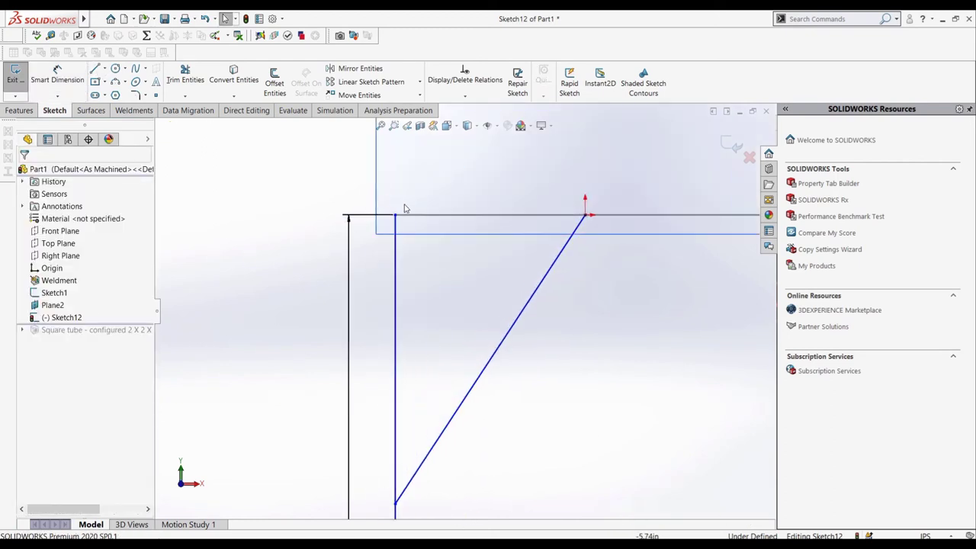
{"action": "left_click", "coordinate": [395, 215]}
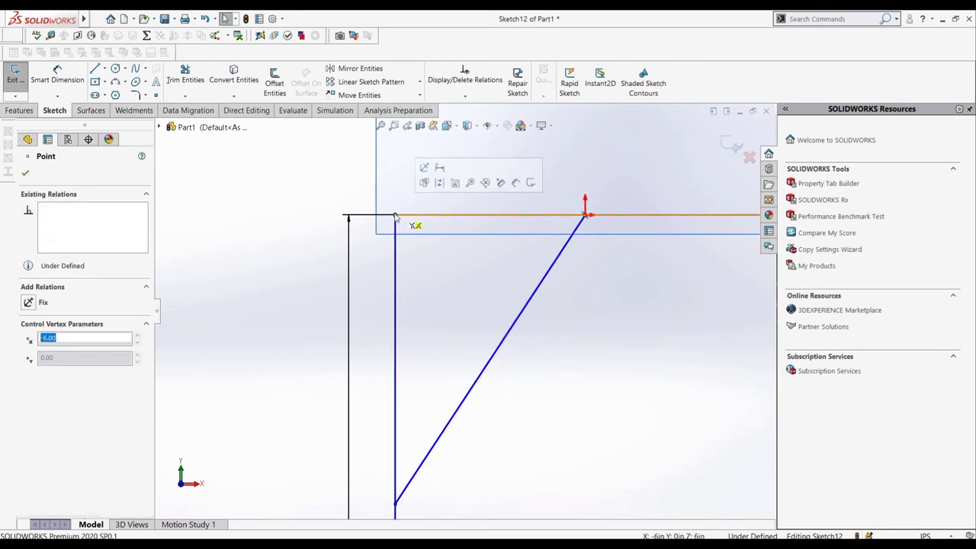
{"action": "key", "text": "Escape"}
{"action": "scroll", "coordinate": [412, 229], "scroll_direction": "down", "scroll_amount": 8}
{"action": "left_click", "coordinate": [398, 289]}
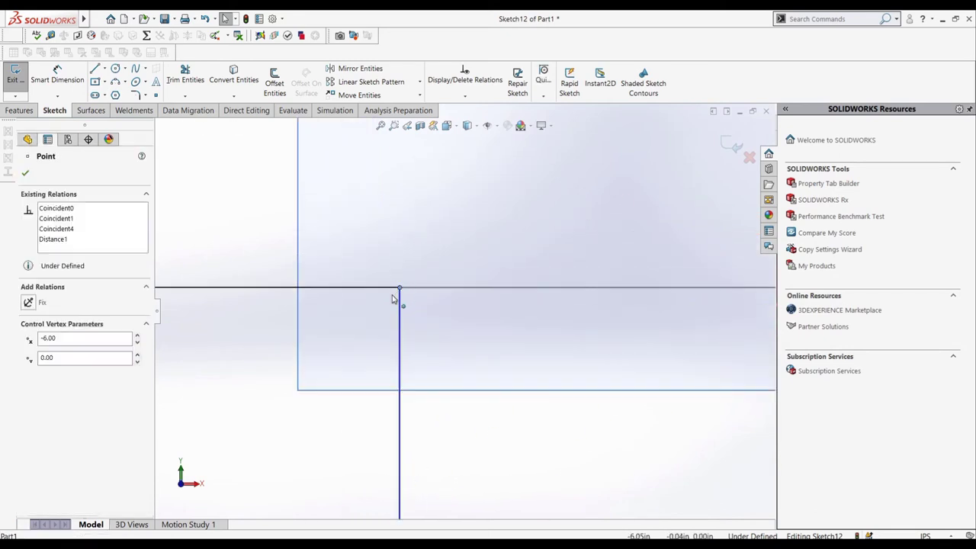
{"action": "left_click_drag", "start_coordinate": [396, 293], "coordinate": [376, 289]}
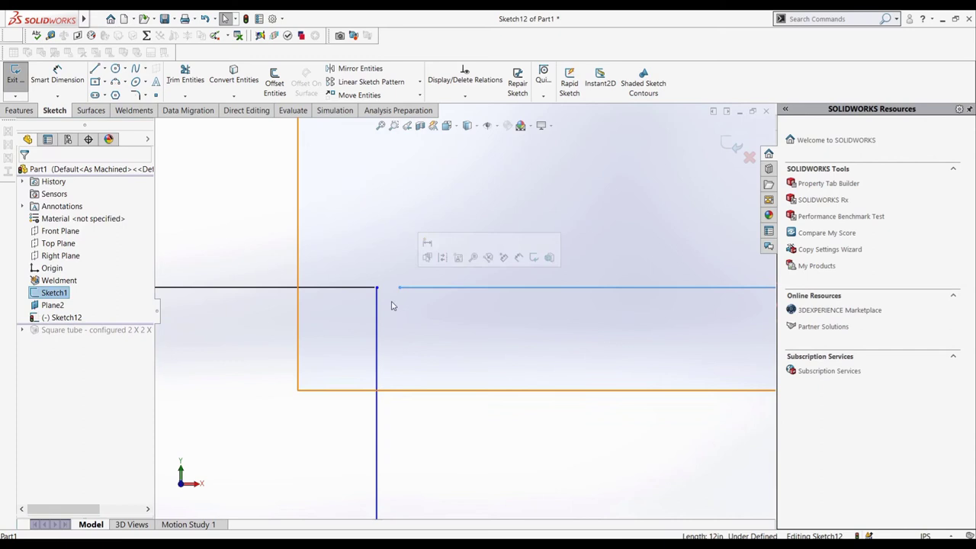
{"action": "key", "text": "Escape"}
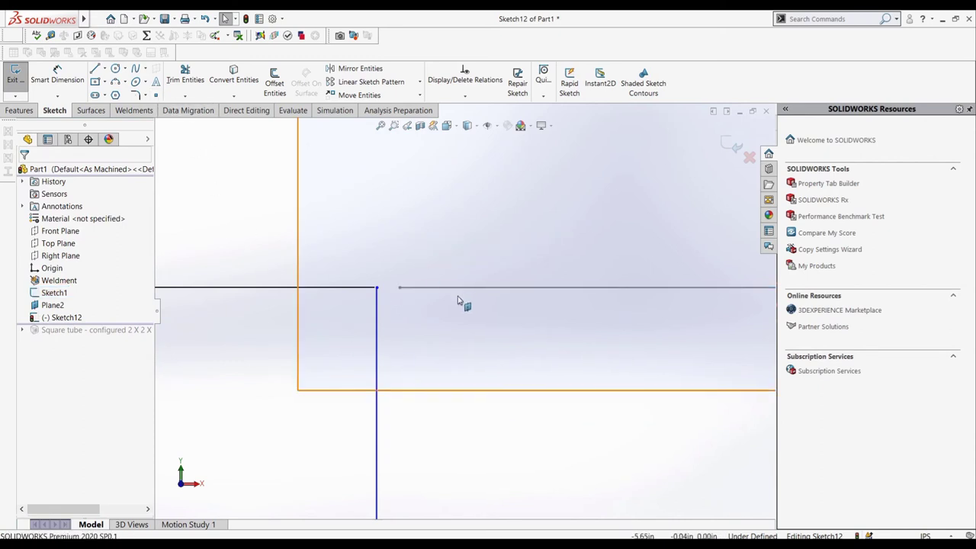
- Dimension the horizontal distance from the leg line's upper endpoint to the origin as 6 in, and close the sketch
{"action": "left_click", "coordinate": [377, 288]}
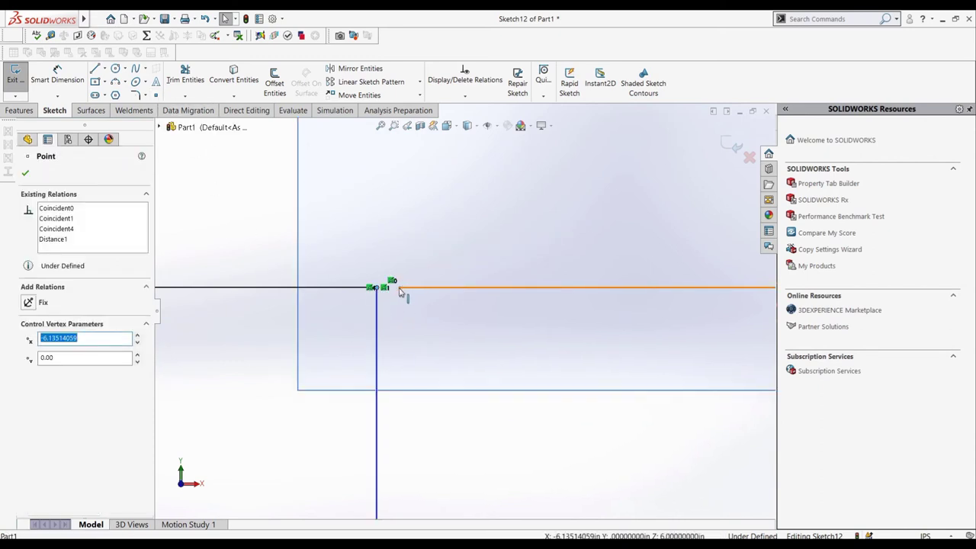
{"action": "scroll", "coordinate": [449, 302], "scroll_direction": "up", "scroll_amount": 3}
{"action": "left_click", "coordinate": [58, 76]}
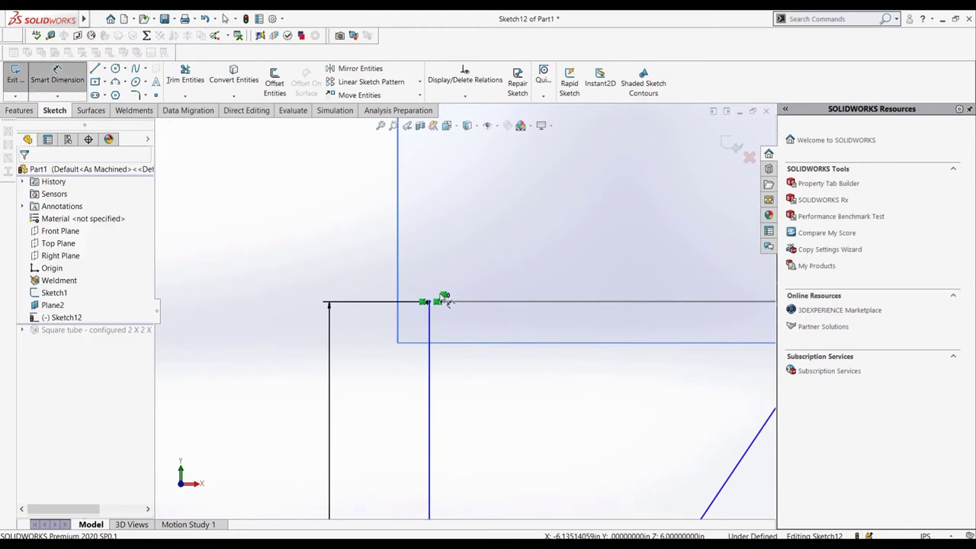
{"action": "left_click", "coordinate": [437, 302]}
{"action": "scroll", "coordinate": [449, 302], "scroll_direction": "up", "scroll_amount": 2}
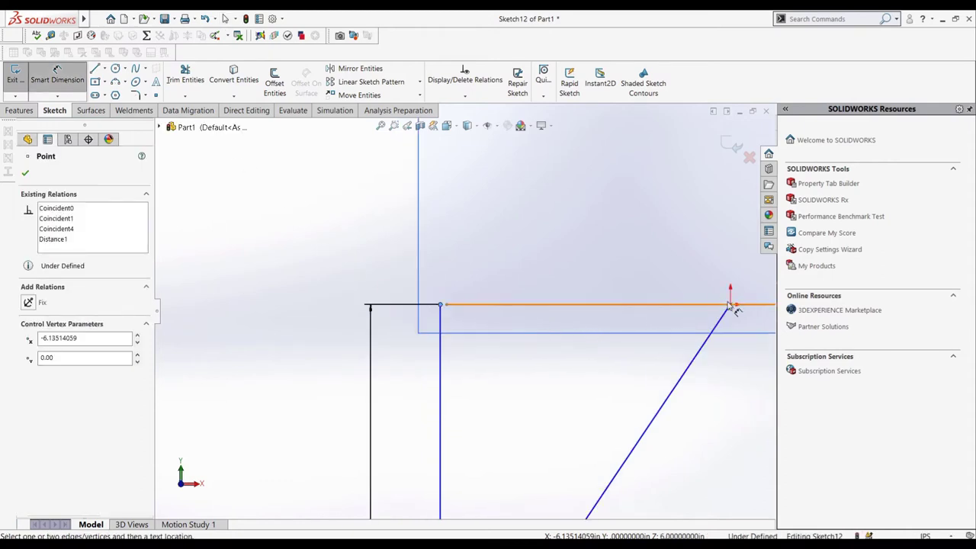
{"action": "left_click", "coordinate": [730, 306]}
{"action": "left_click", "coordinate": [648, 284]}
{"action": "type", "text": "6"}
{"action": "key", "text": "Return"}
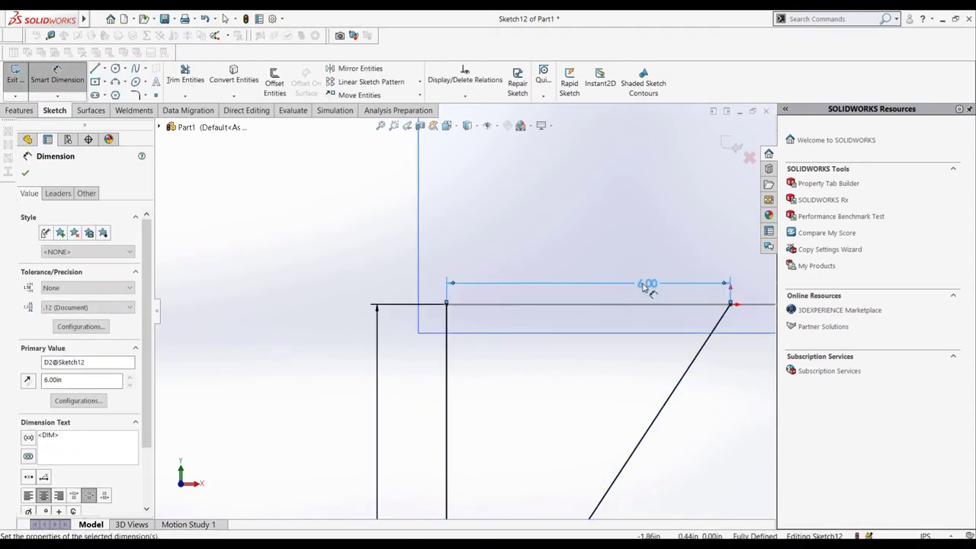
{"action": "key", "text": "Escape"}
{"action": "left_click", "coordinate": [16, 73]}
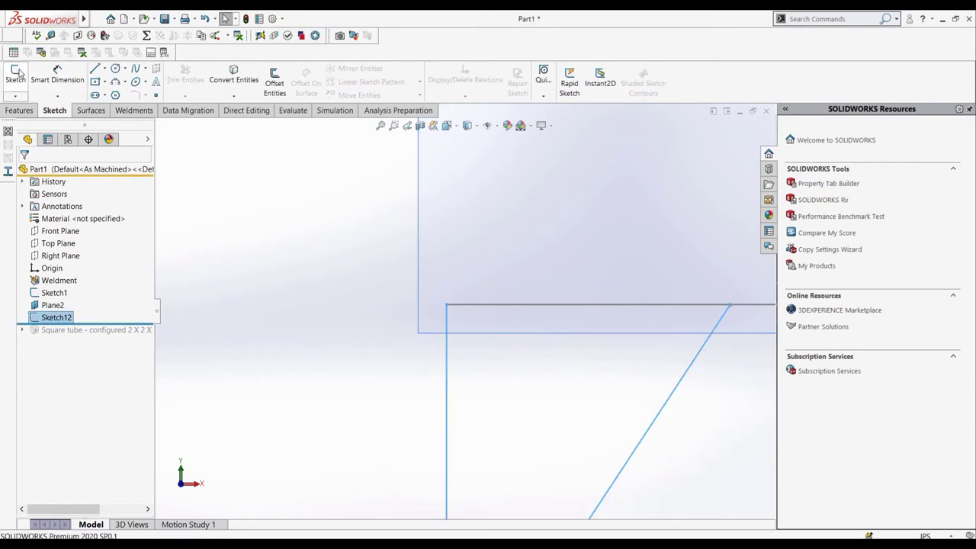
- Roll the model history forward past the square tube member so the frame is rebuilt with the leg sketch
{"action": "left_click_drag", "start_coordinate": [107, 325], "coordinate": [106, 337]}
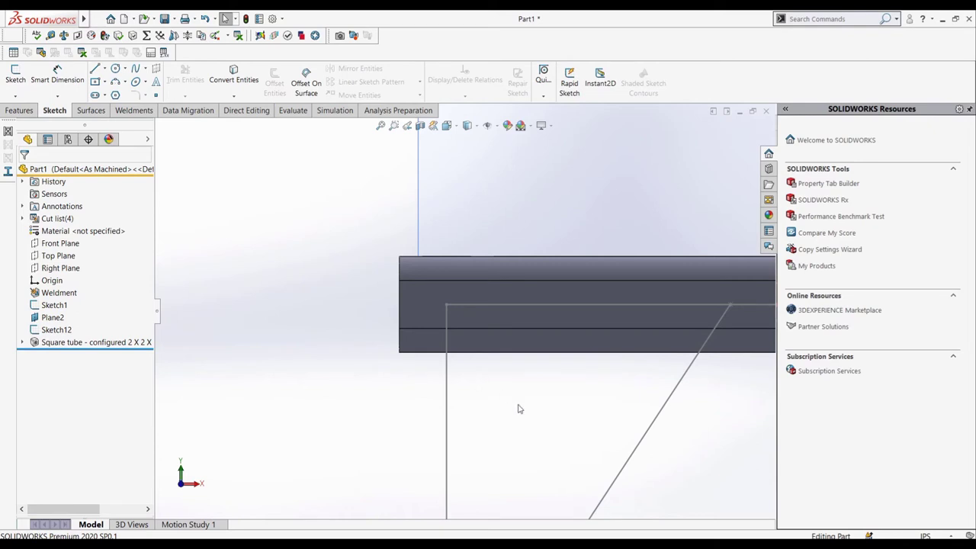
{"action": "scroll", "coordinate": [518, 407], "scroll_direction": "up", "scroll_amount": 3}
{"action": "middle_click_drag", "start_coordinate": [519, 407], "coordinate": [504, 449]}
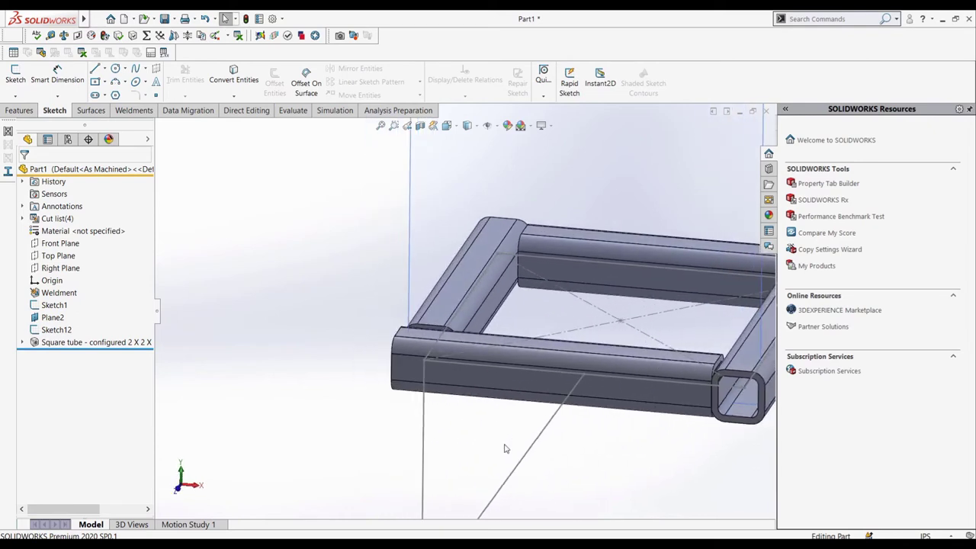
{"action": "scroll", "coordinate": [504, 449], "scroll_direction": "down", "scroll_amount": 2}
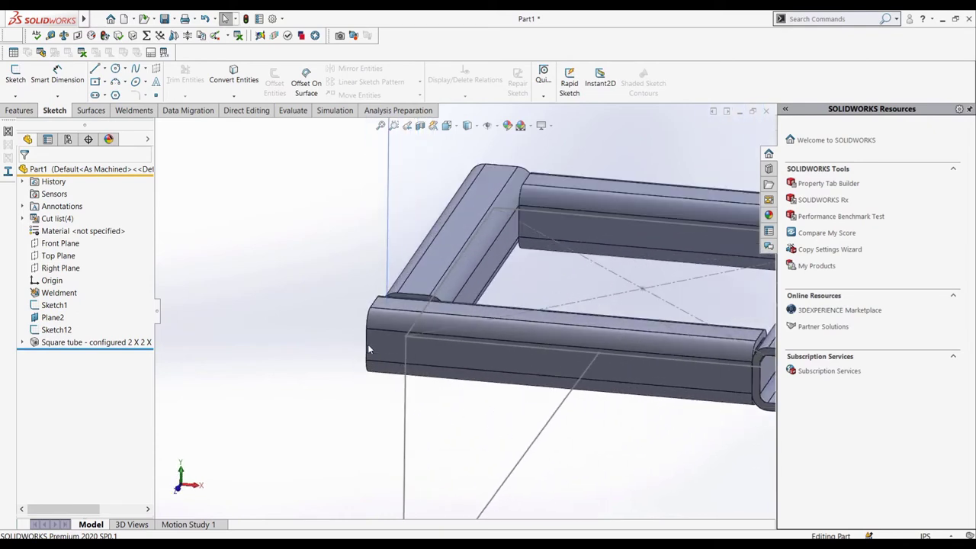
- Edit the square tube member and add the vertical leg line and the diagonal brace line as two separate new groups
{"action": "left_click", "coordinate": [76, 341]}
{"action": "left_click", "coordinate": [83, 312]}
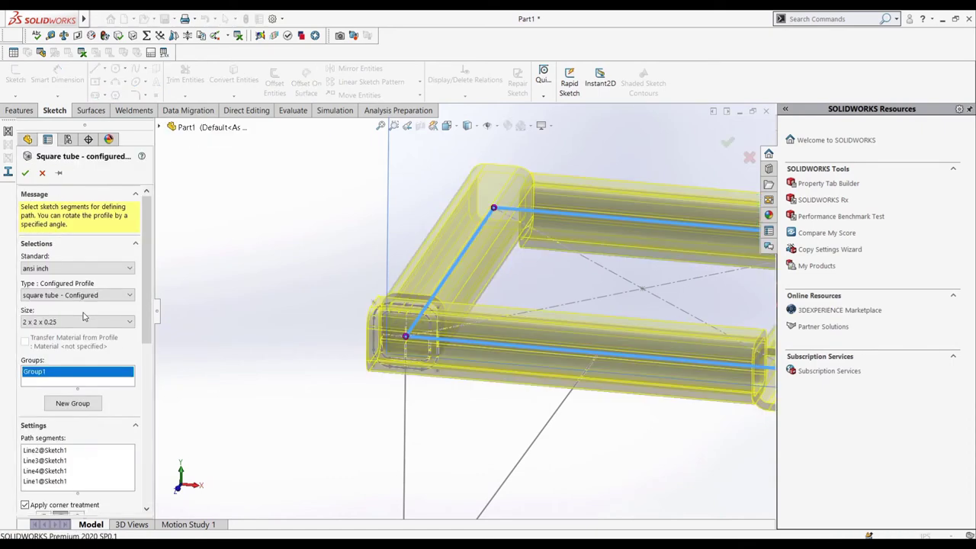
{"action": "left_click", "coordinate": [73, 404]}
{"action": "left_click", "coordinate": [404, 425]}
{"action": "scroll", "coordinate": [492, 415], "scroll_direction": "up", "scroll_amount": 2}
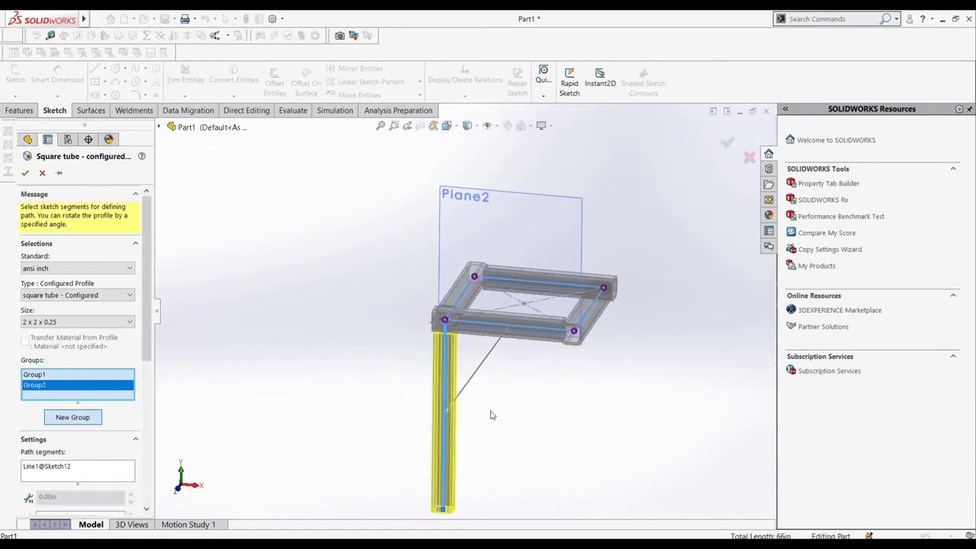
{"action": "scroll", "coordinate": [510, 382], "scroll_direction": "down", "scroll_amount": 2}
{"action": "left_click", "coordinate": [72, 417]}
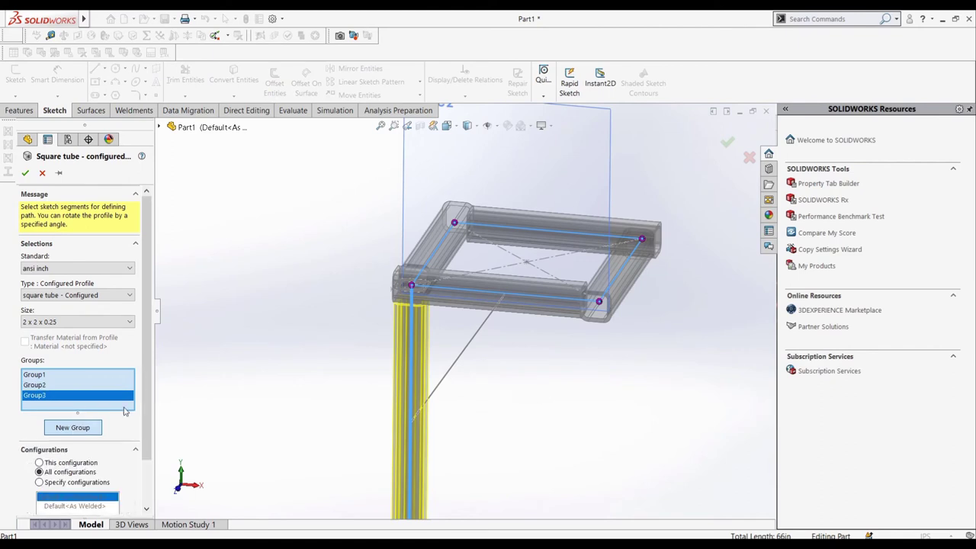
{"action": "left_click", "coordinate": [457, 365]}
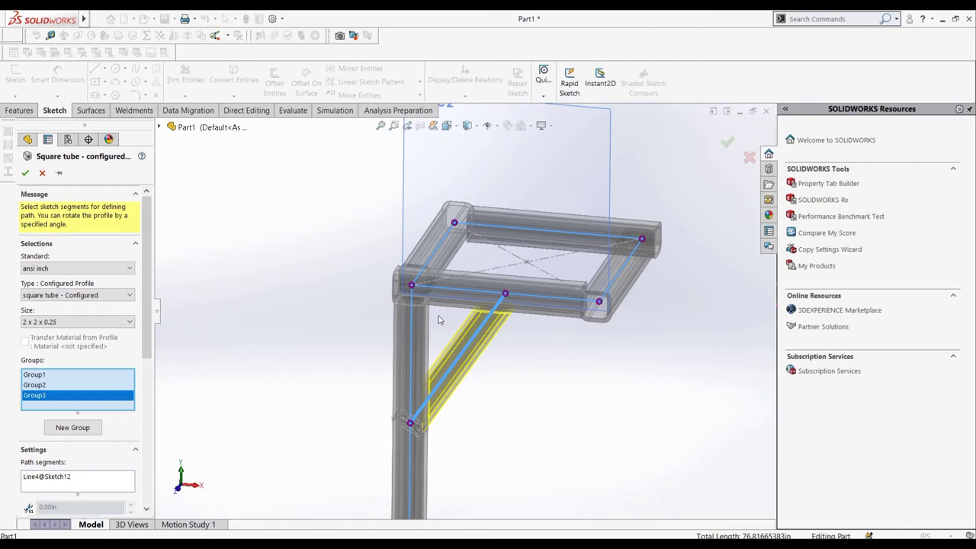
- Set Group 1's corner treatment to End Miter at the frame corner above the leg
{"action": "left_click", "coordinate": [412, 288]}
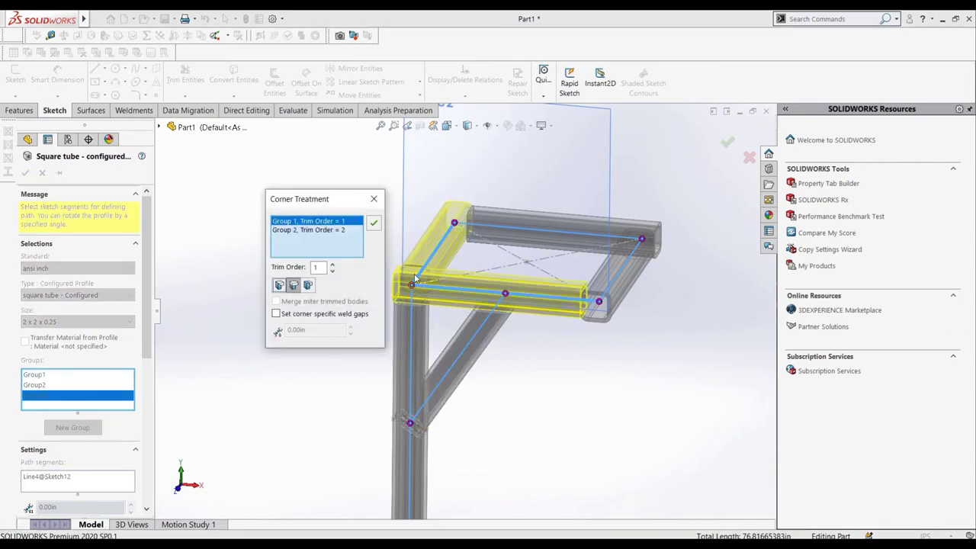
{"action": "scroll", "coordinate": [414, 277], "scroll_direction": "down", "scroll_amount": 3}
{"action": "left_click", "coordinate": [279, 285]}
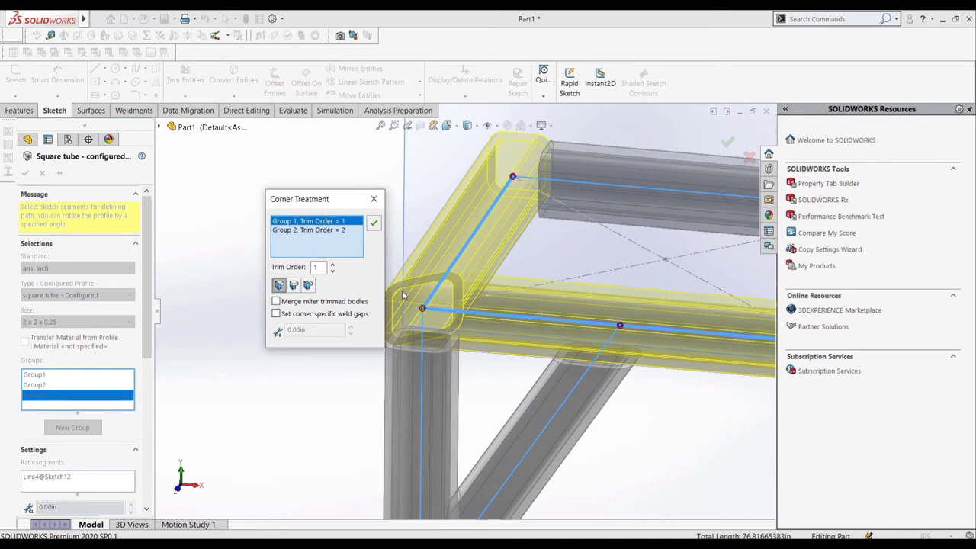
{"action": "scroll", "coordinate": [399, 305], "scroll_direction": "down", "scroll_amount": 3}
{"action": "left_click", "coordinate": [374, 222]}
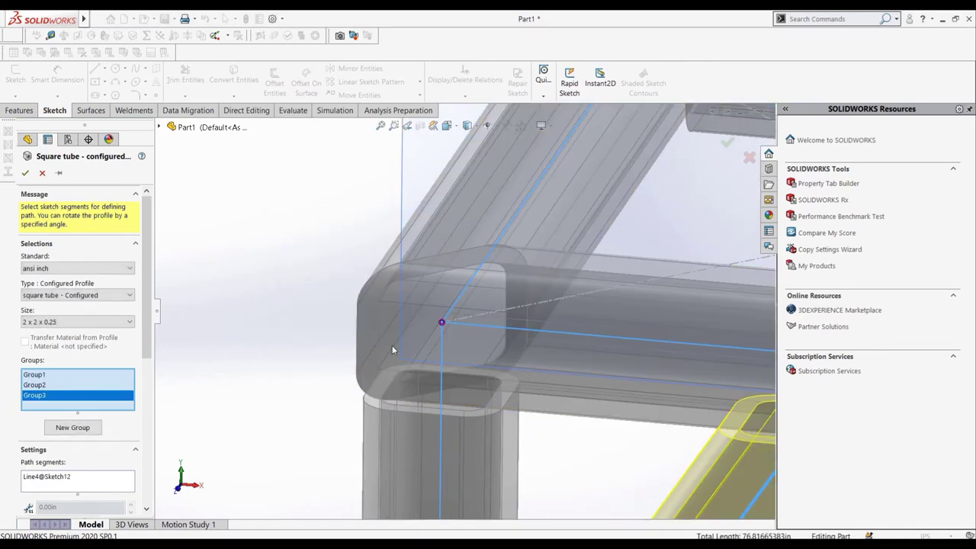
- Set Group 2's trim order to 1 at the leg's frame corner and accept the edited square tube member
{"action": "mouse_move", "coordinate": [395, 349]}
{"action": "middle_mouse_down"}
{"action": "mouse_move", "coordinate": [411, 316]}
{"action": "mouse_move", "coordinate": [395, 338]}
{"action": "middle_mouse_up"}
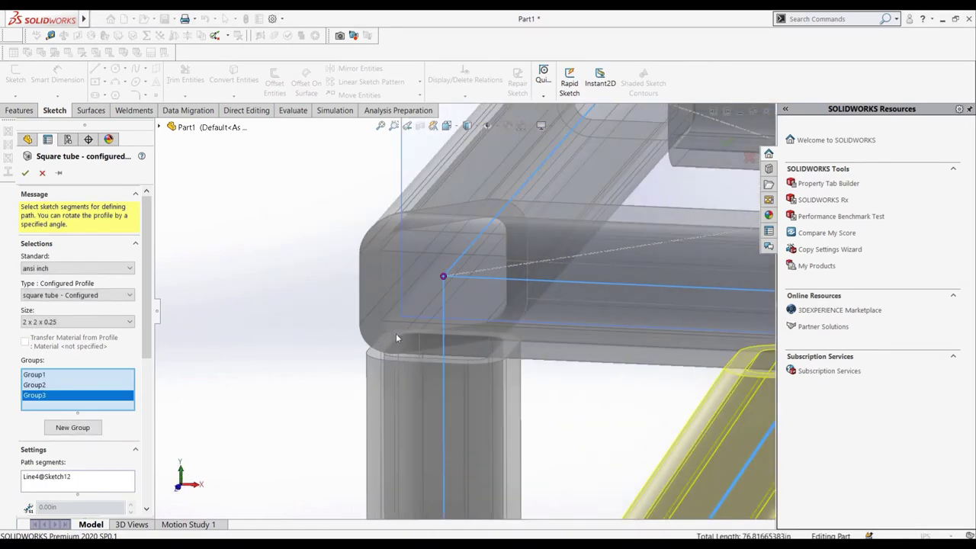
{"action": "left_click", "coordinate": [443, 278]}
{"action": "left_click", "coordinate": [331, 230]}
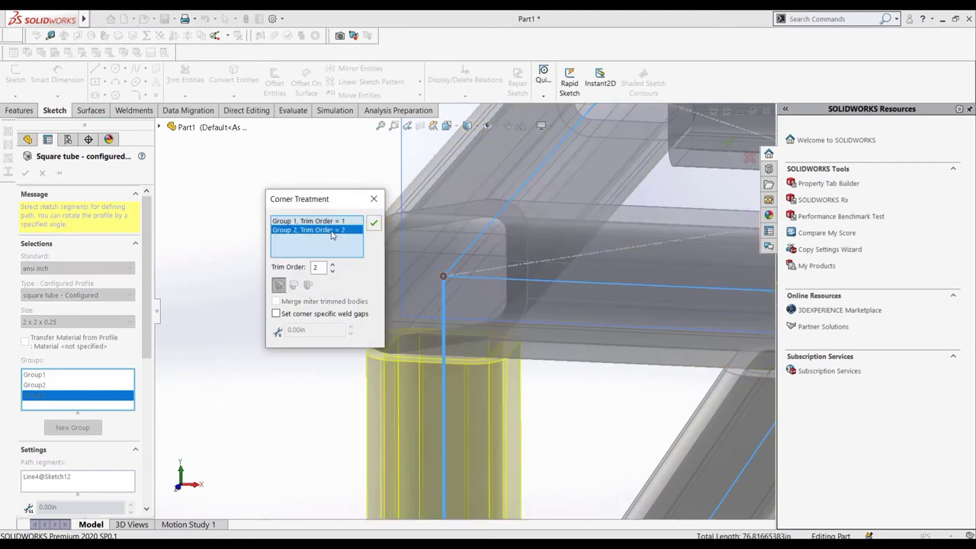
{"action": "left_click", "coordinate": [332, 272]}
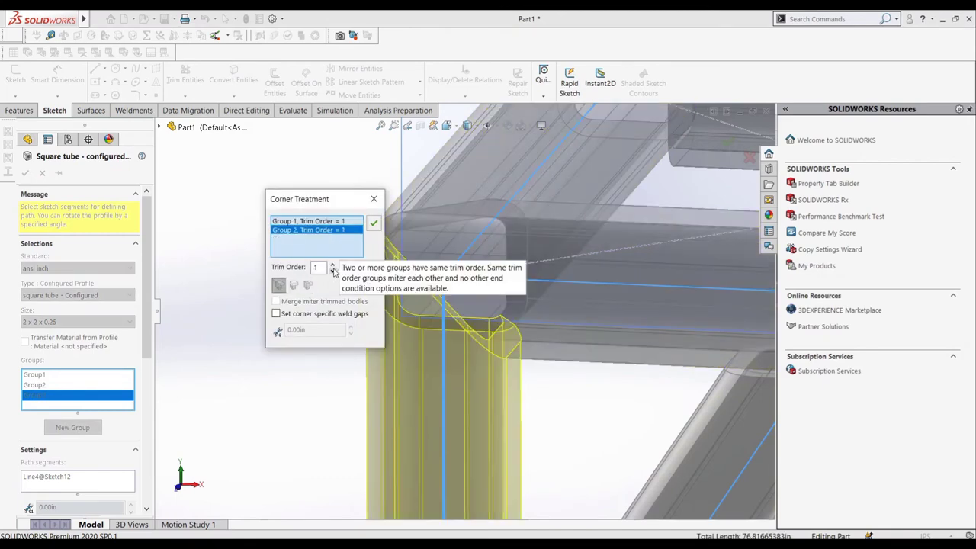
{"action": "left_click", "coordinate": [372, 224]}
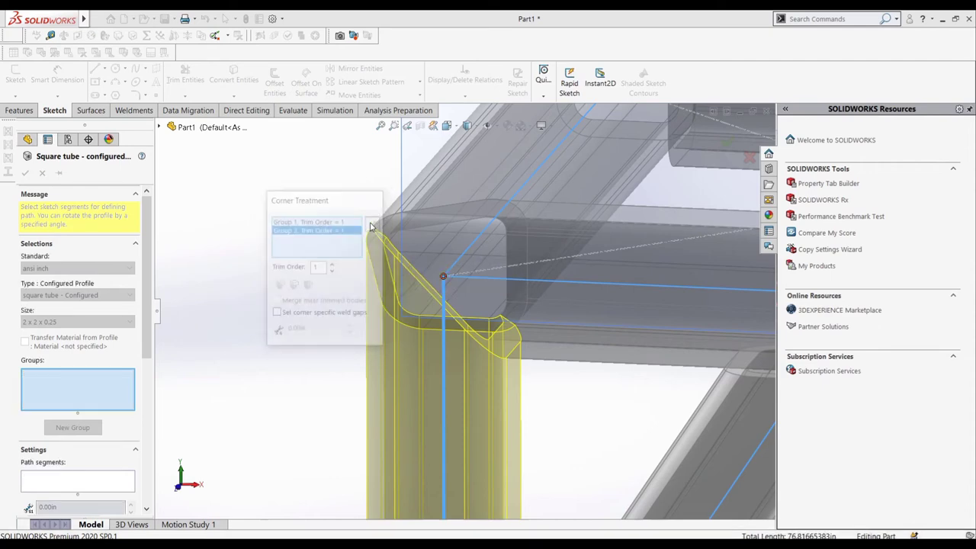
{"action": "left_click", "coordinate": [27, 175]}
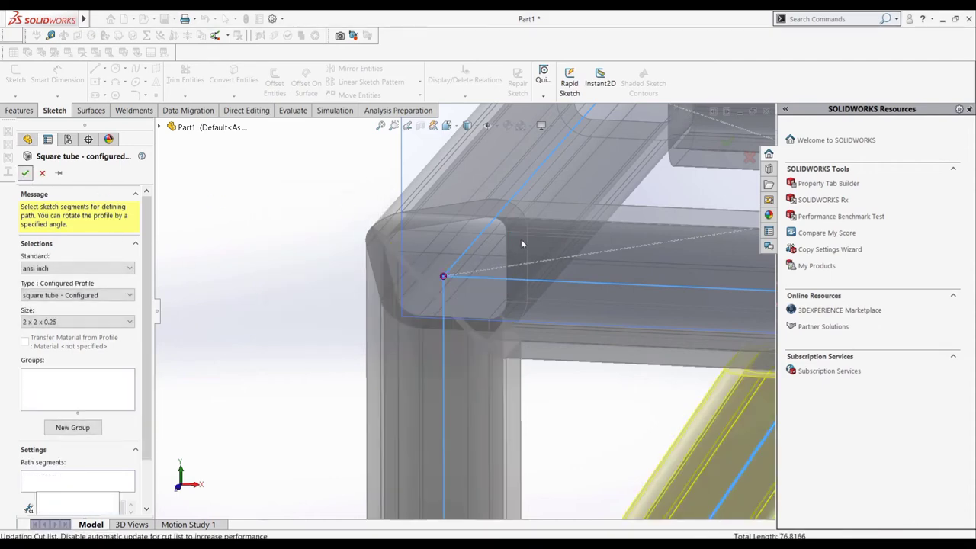
{"action": "scroll", "coordinate": [528, 272], "scroll_direction": "down", "scroll_amount": 4}
{"action": "scroll", "coordinate": [568, 295], "scroll_direction": "down", "scroll_amount": 3}
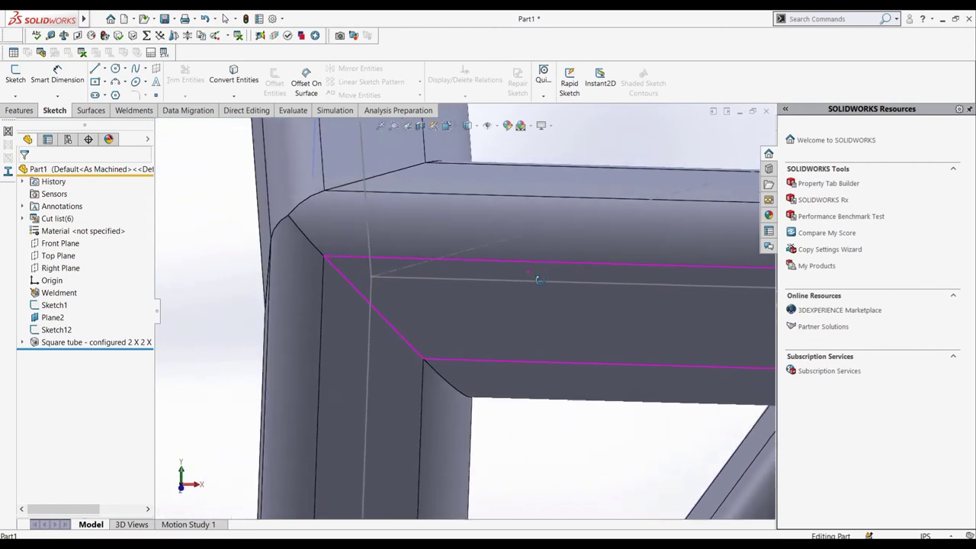
{"action": "scroll", "coordinate": [524, 271], "scroll_direction": "up", "scroll_amount": 4}
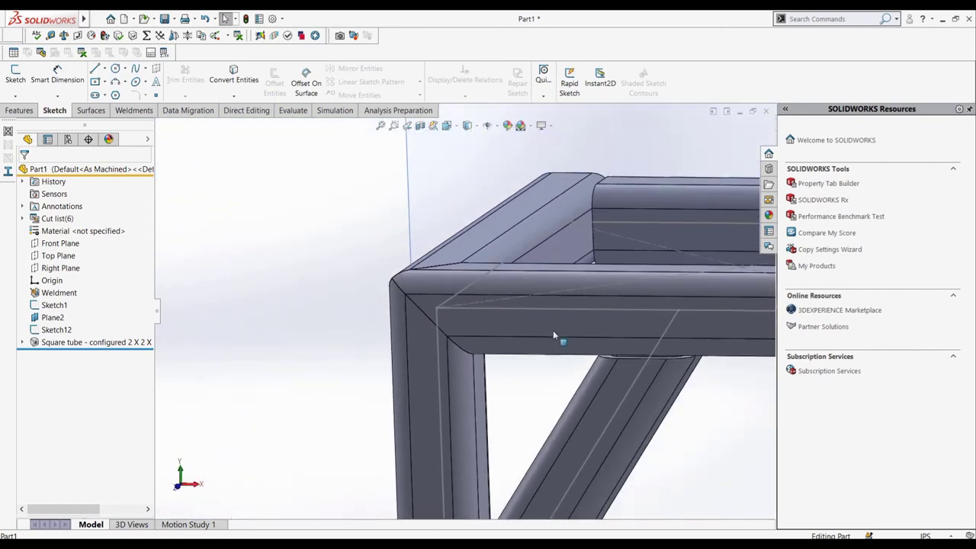
- Reopen the square tube member and try mirroring the frame group's profile about the vertical and horizontal axes
{"action": "left_click", "coordinate": [150, 343]}
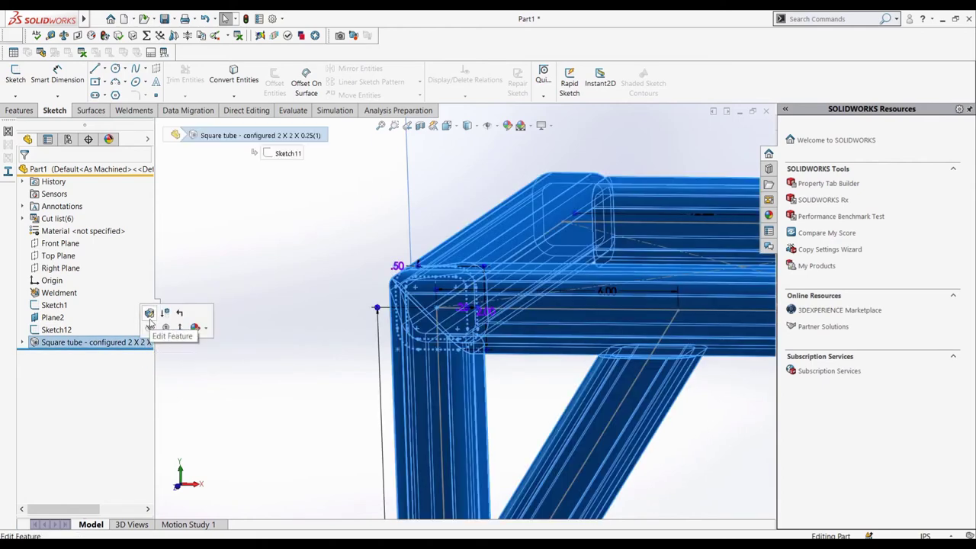
{"action": "left_click", "coordinate": [151, 313]}
{"action": "left_click_drag", "start_coordinate": [150, 328], "coordinate": [168, 465]}
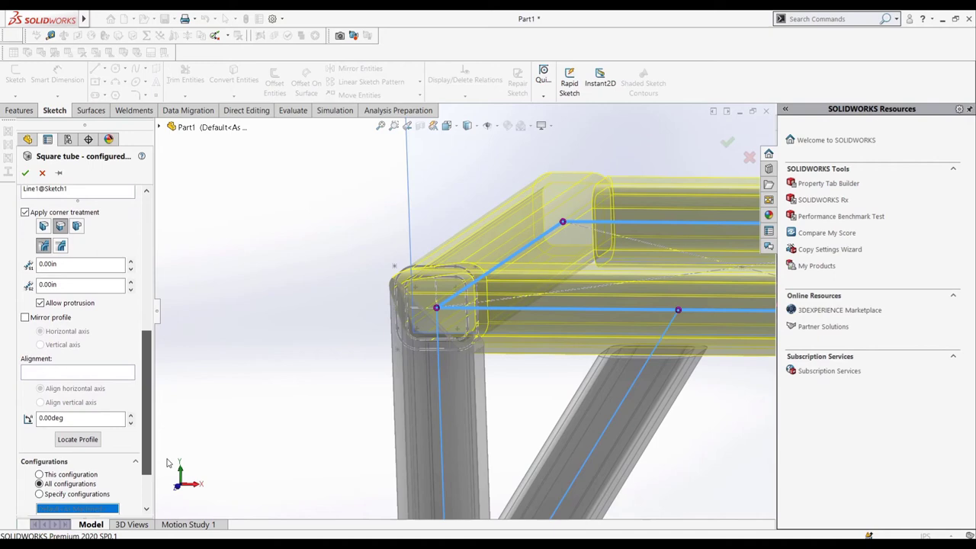
{"action": "scroll", "coordinate": [521, 315], "scroll_direction": "up", "scroll_amount": 5}
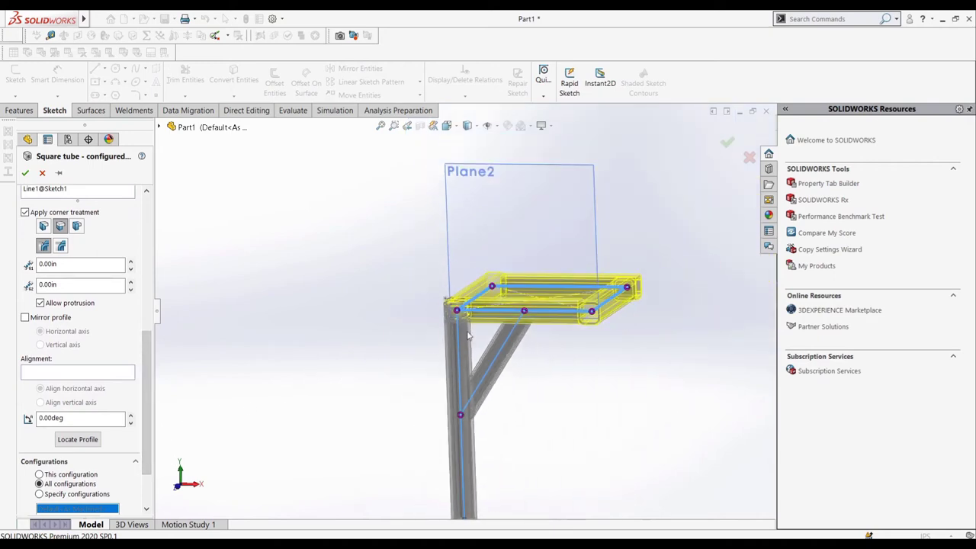
{"action": "scroll", "coordinate": [521, 315], "scroll_direction": "down", "scroll_amount": 3}
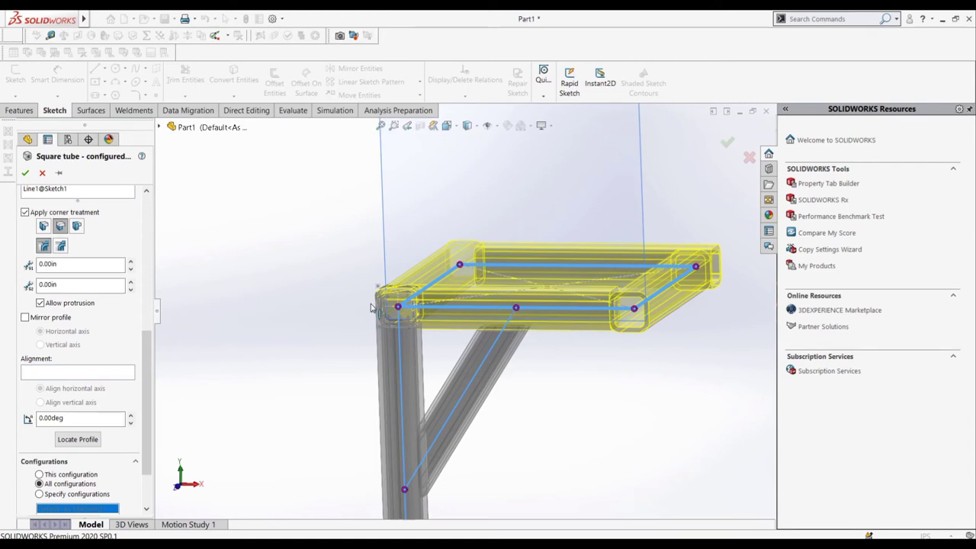
{"action": "left_click", "coordinate": [24, 318]}
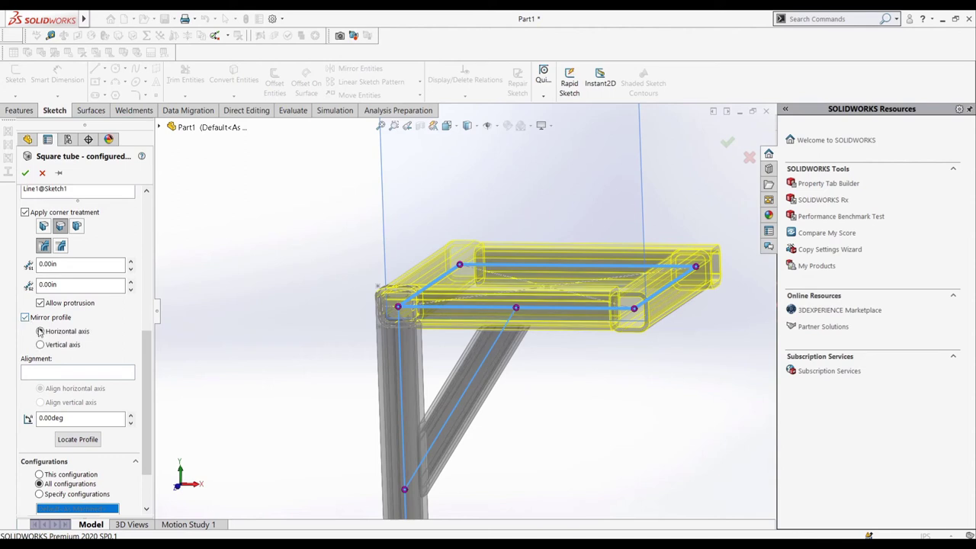
{"action": "left_click", "coordinate": [41, 344]}
{"action": "left_click", "coordinate": [41, 332]}
{"action": "left_click", "coordinate": [25, 318]}
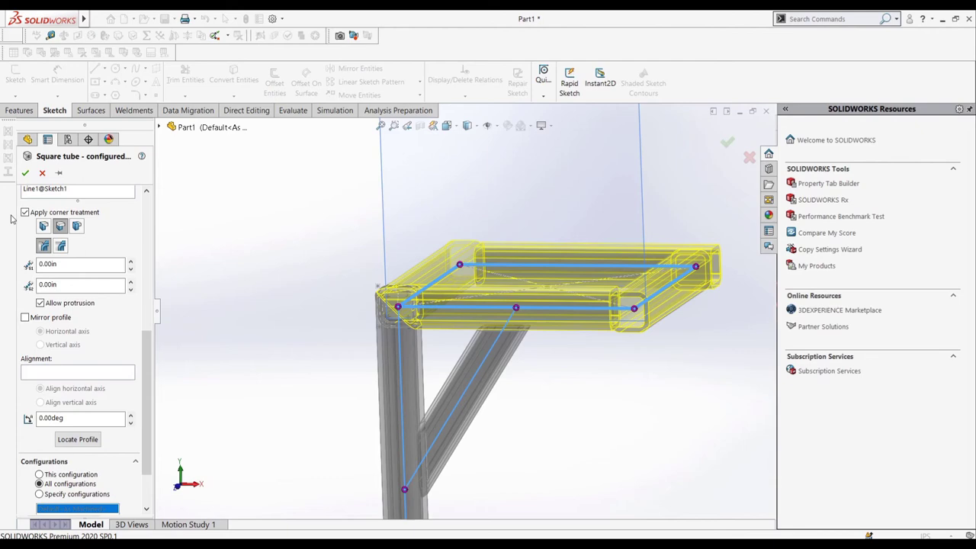
{"action": "left_click", "coordinate": [25, 172]}
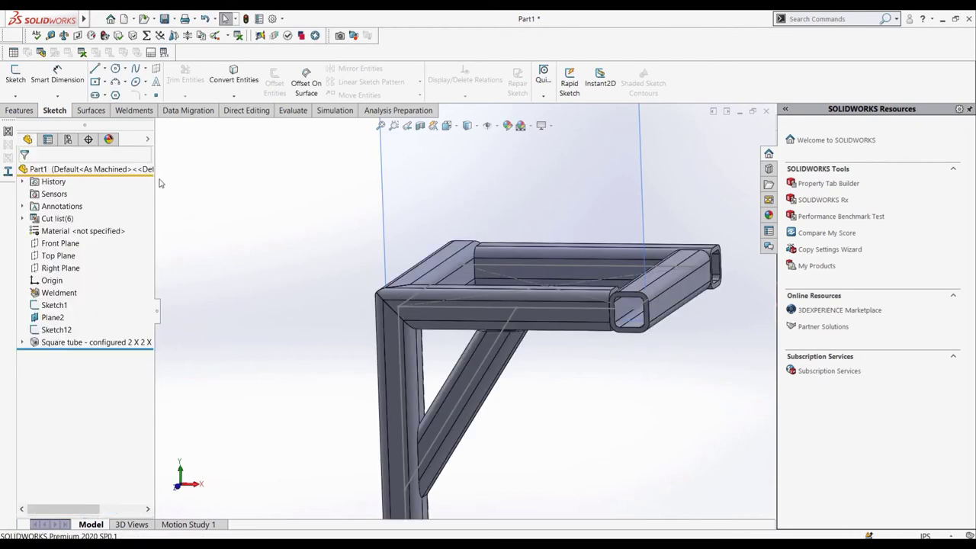
- Start a reference plane through the frame sketch line that runs back from the leg corner, at an angle to the Top Plane
{"action": "left_click", "coordinate": [20, 110]}
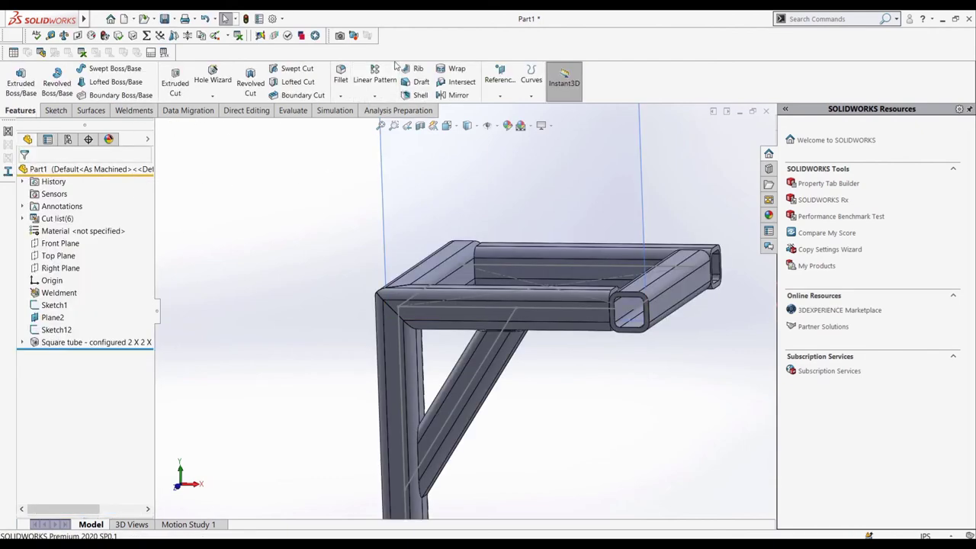
{"action": "left_click", "coordinate": [500, 74]}
{"action": "left_click", "coordinate": [510, 108]}
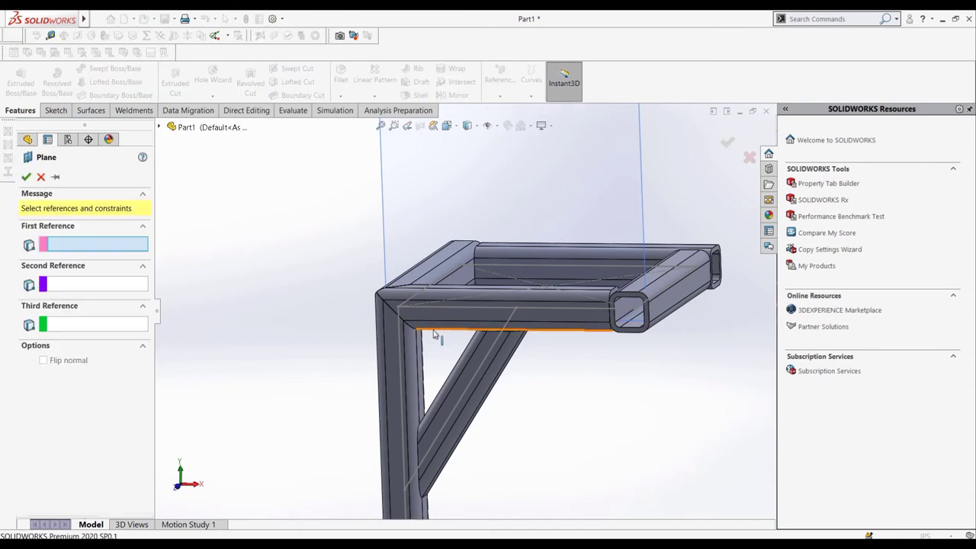
{"action": "scroll", "coordinate": [433, 334], "scroll_direction": "down", "scroll_amount": 3}
{"action": "middle_click_drag", "start_coordinate": [435, 328], "coordinate": [440, 317]}
{"action": "scroll", "coordinate": [440, 318], "scroll_direction": "up", "scroll_amount": 3}
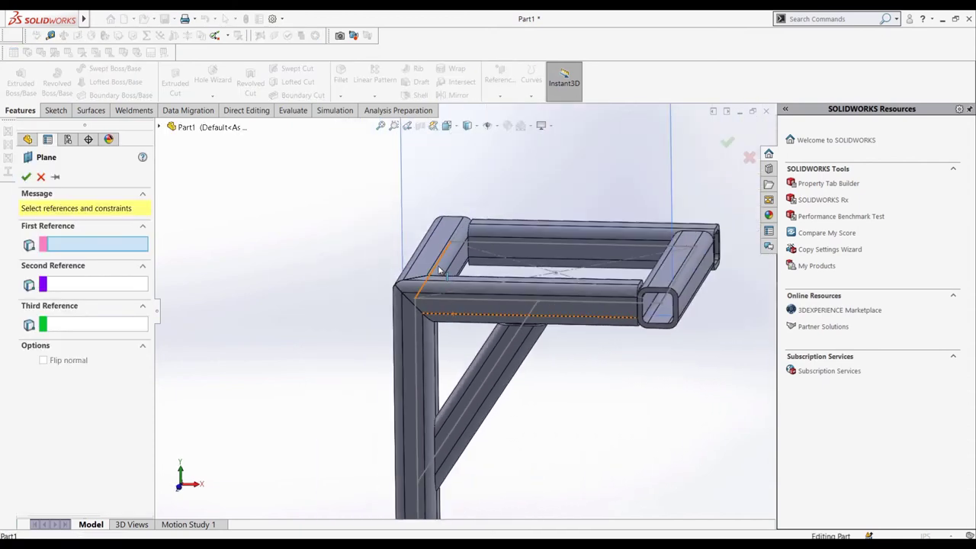
{"action": "left_click", "coordinate": [440, 271]}
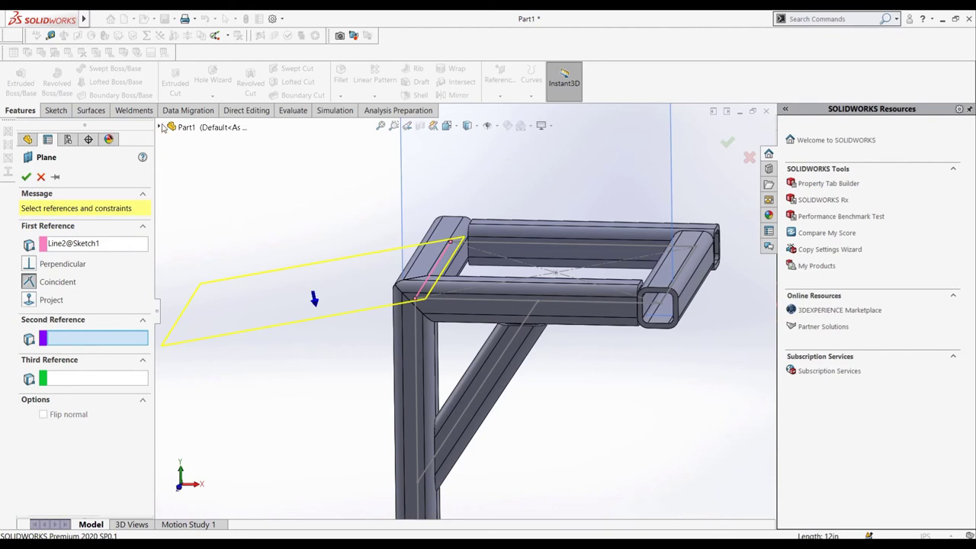
{"action": "left_click", "coordinate": [163, 127]}
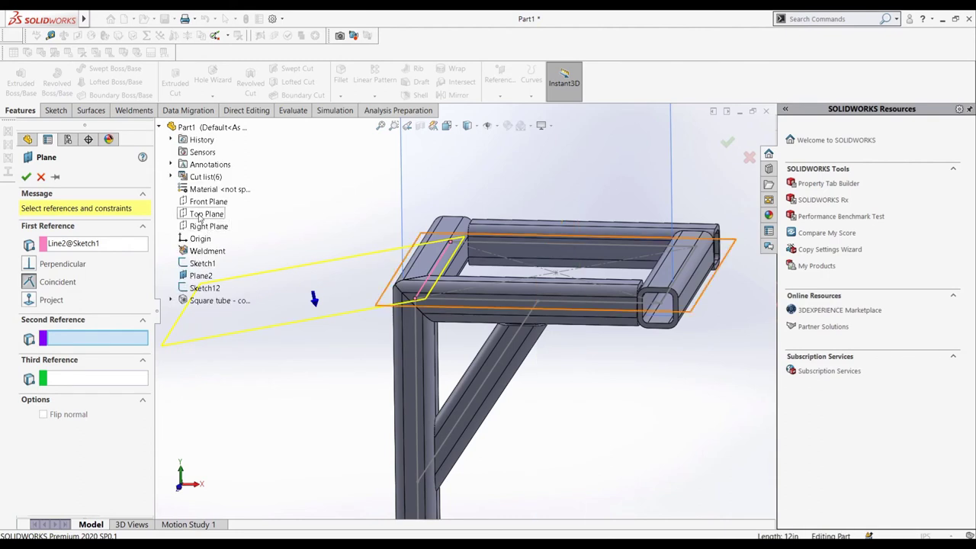
{"action": "left_click", "coordinate": [206, 214]}
{"action": "left_click", "coordinate": [29, 412]}
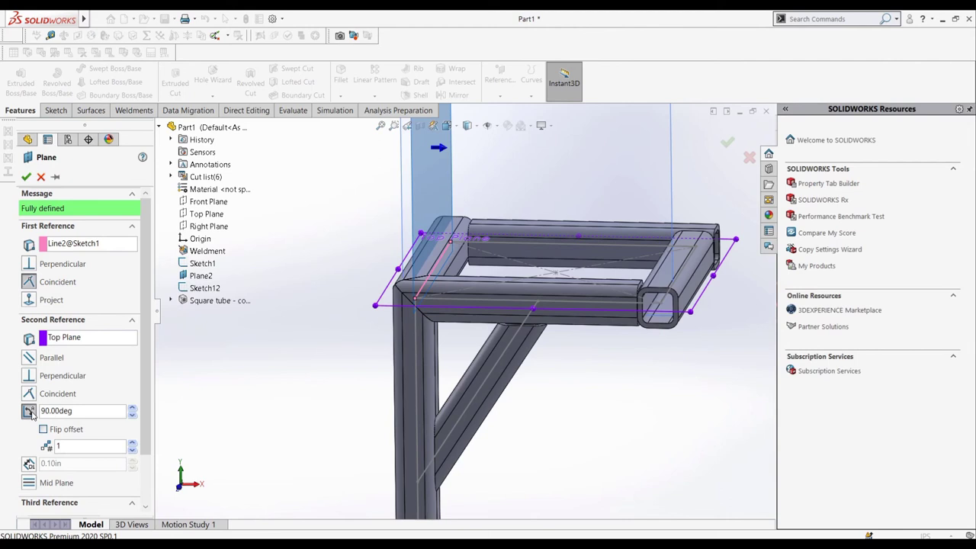
- Try increasing the plane's angle to 98 degrees and flipping its offset direction
{"action": "left_click", "coordinate": [132, 408]}
{"action": "left_click", "coordinate": [132, 408]}
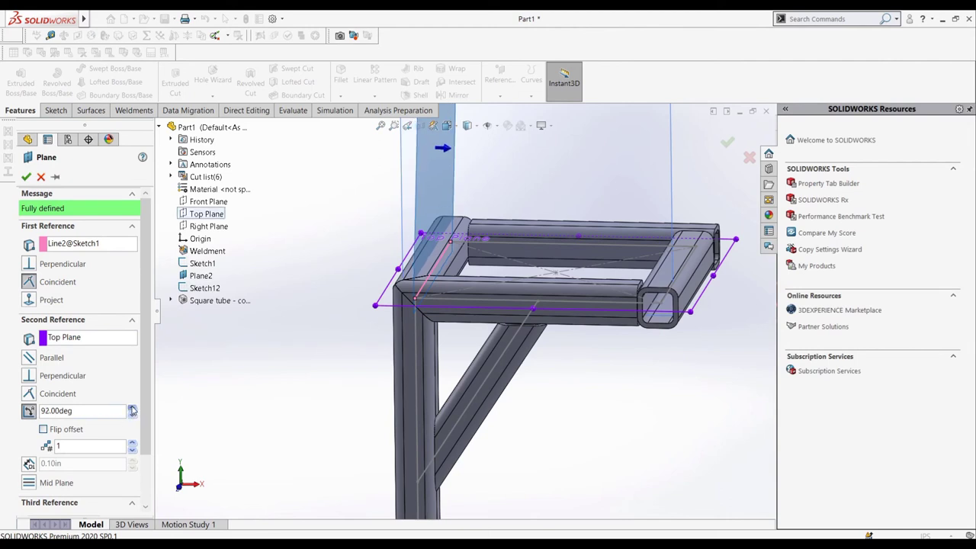
{"action": "left_click", "coordinate": [132, 408]}
{"action": "left_click", "coordinate": [132, 408]}
{"action": "left_click", "coordinate": [132, 408]}
{"action": "left_click", "coordinate": [131, 408]}
{"action": "left_click", "coordinate": [132, 408]}
{"action": "left_click", "coordinate": [132, 408]}
{"action": "left_click", "coordinate": [43, 430]}
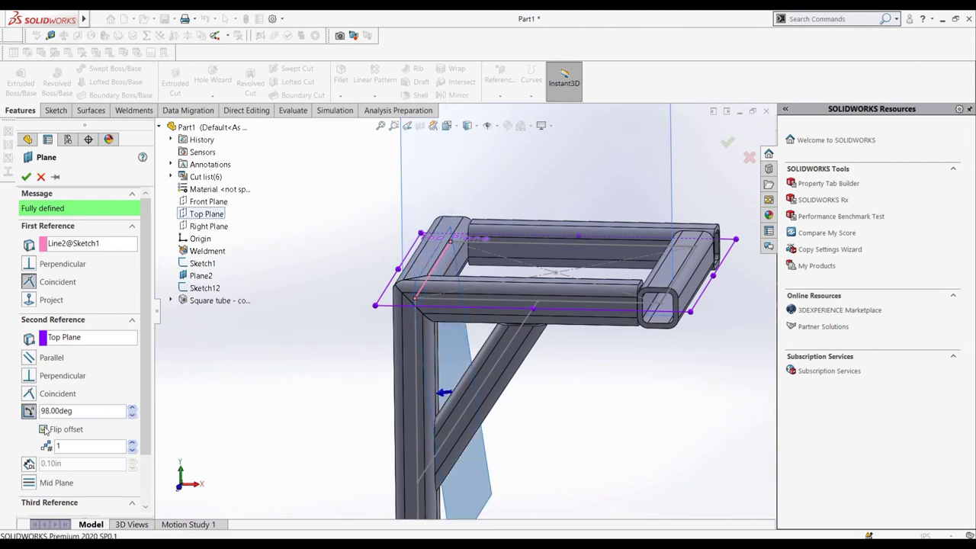
{"action": "left_click", "coordinate": [43, 429]}
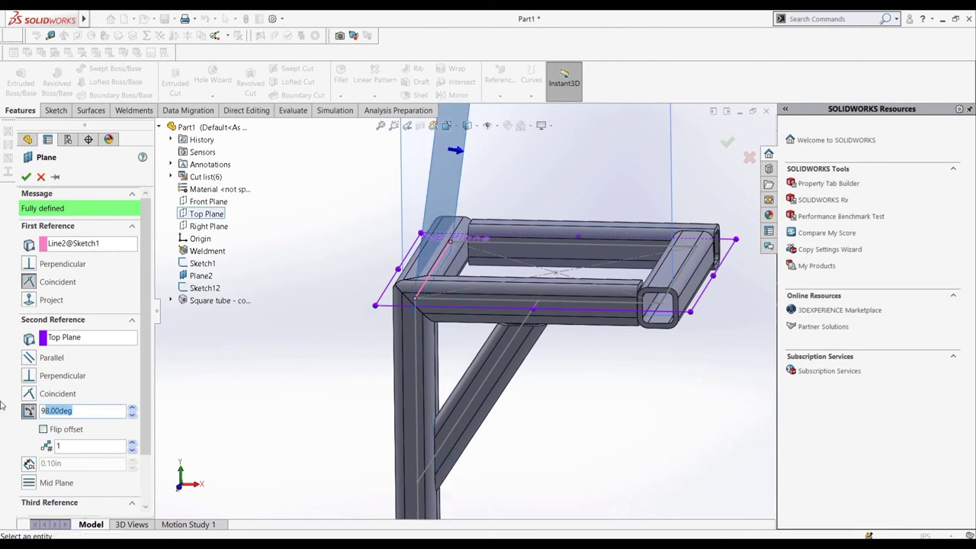
- Set the plane's angle to the Top Plane to 45 degrees and accept the plane
{"action": "type", "text": "45"}
{"action": "key", "text": "Return"}
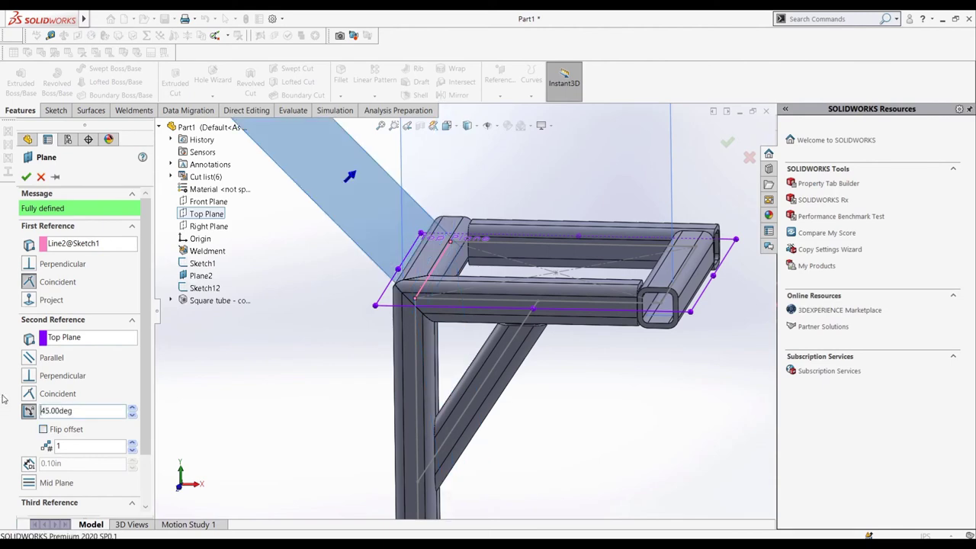
{"action": "left_click", "coordinate": [26, 176]}
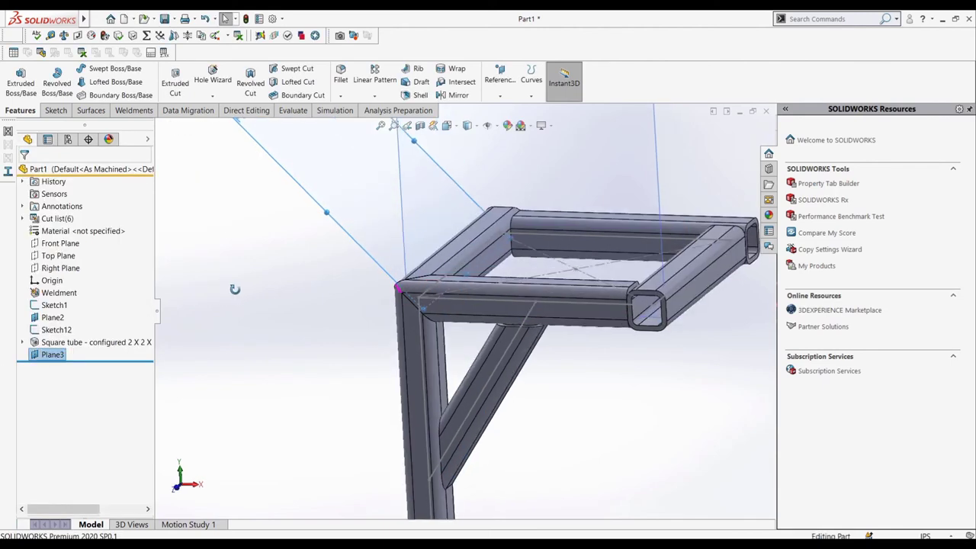
- Sketch a line about 12 in long on the 45-degree plane, starting at the frame corner above the leg, and exit the sketch
{"action": "key", "text": "ctrl+8"}
{"action": "left_click", "coordinate": [56, 110]}
{"action": "left_click", "coordinate": [16, 76]}
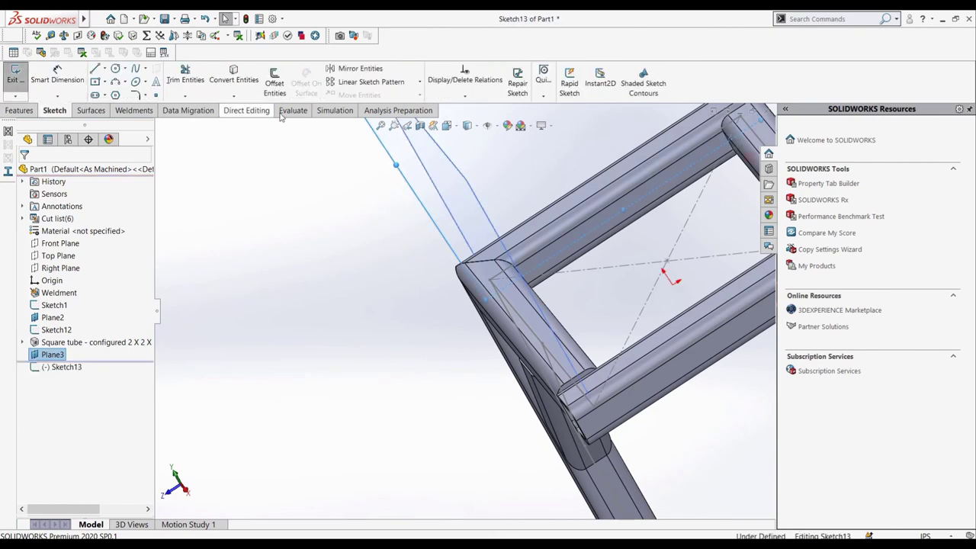
{"action": "middle_click_drag", "start_coordinate": [524, 150], "coordinate": [563, 183]}
{"action": "left_click", "coordinate": [95, 69]}
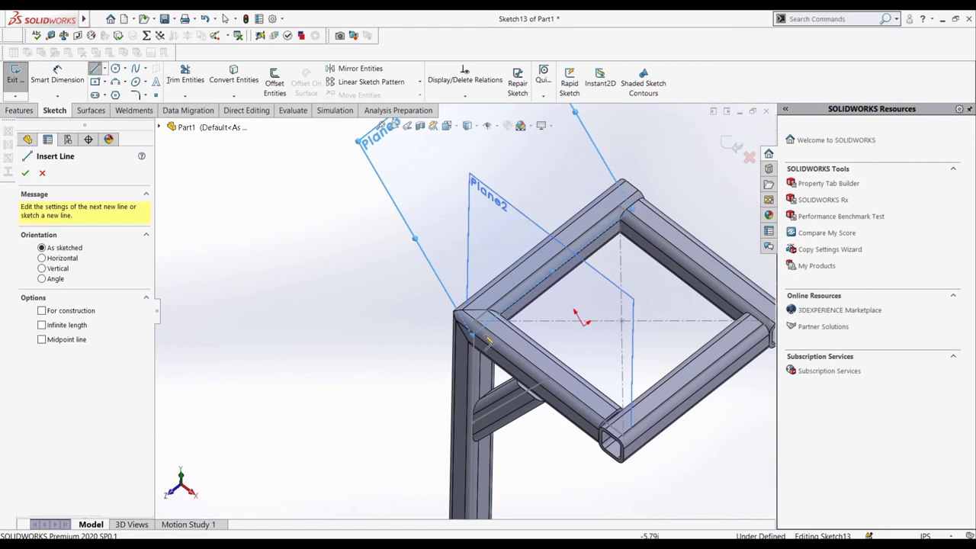
{"action": "left_click", "coordinate": [475, 322]}
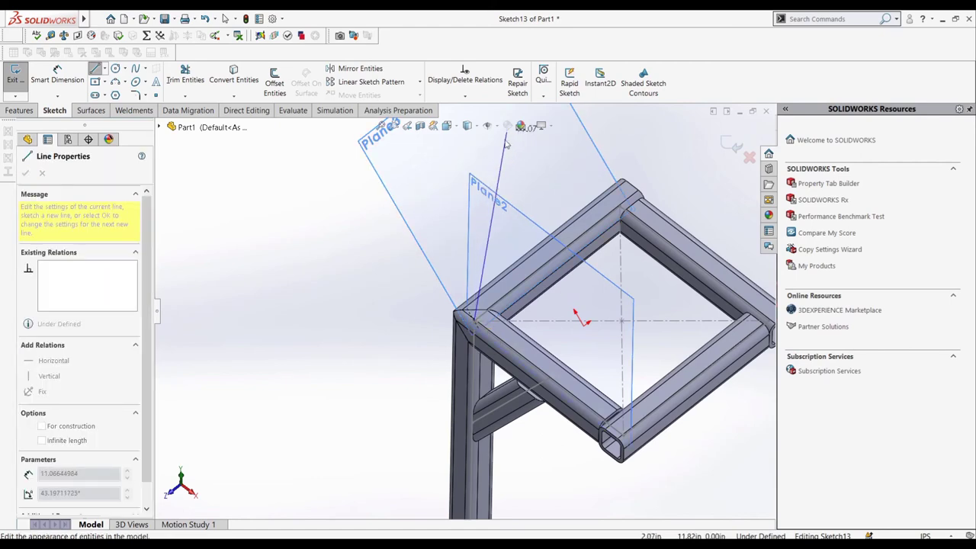
{"action": "double_click", "coordinate": [497, 151]}
{"action": "left_click", "coordinate": [732, 145]}
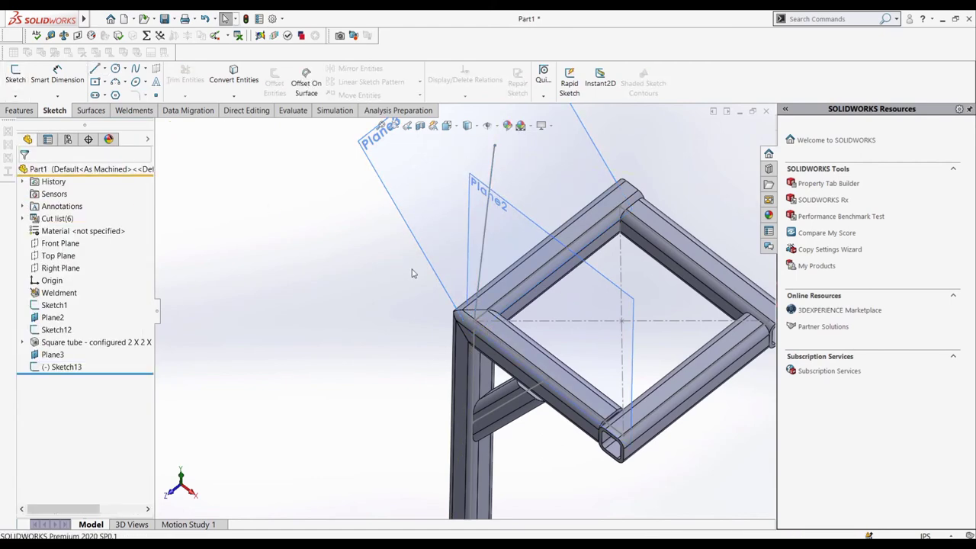
- Hide Plane3 and Plane2 from the view
{"action": "middle_click_drag", "start_coordinate": [539, 267], "coordinate": [529, 215]}
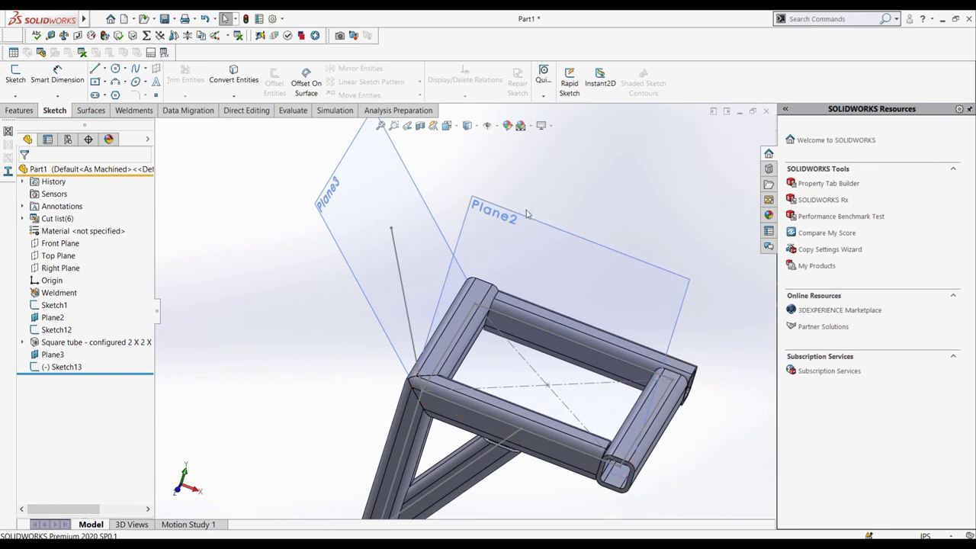
{"action": "left_click", "coordinate": [386, 215]}
{"action": "right_click", "coordinate": [388, 218]}
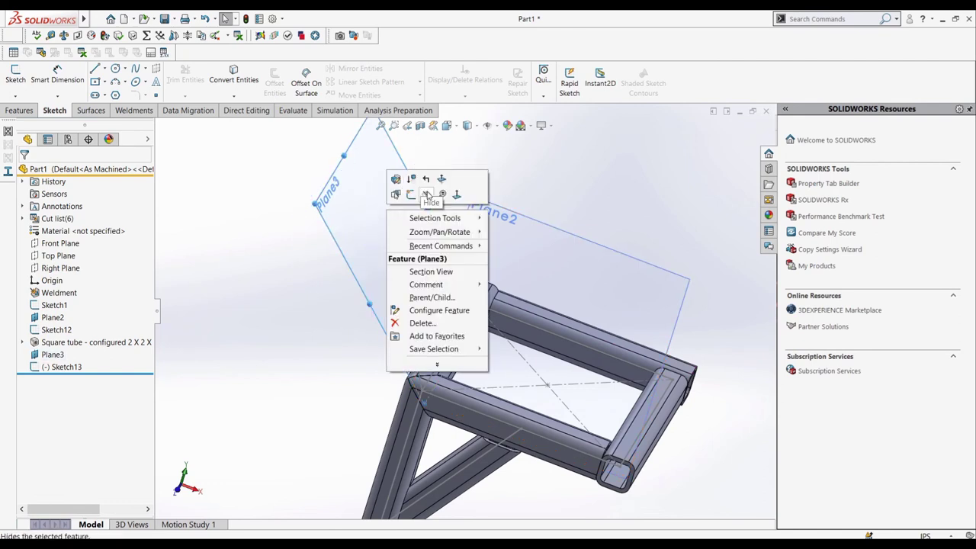
{"action": "left_click", "coordinate": [427, 194]}
{"action": "right_click", "coordinate": [517, 255]}
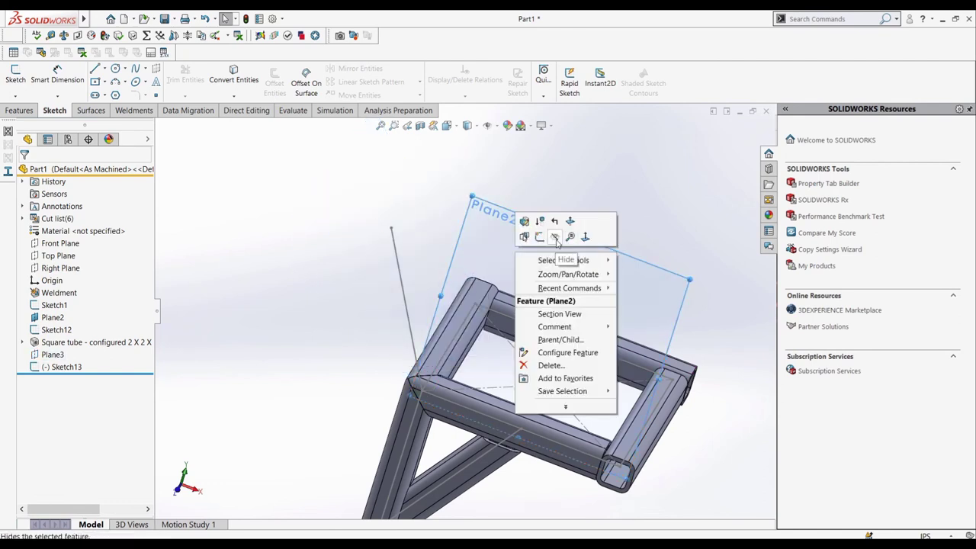
{"action": "left_click", "coordinate": [555, 237]}
- Reorder the feature tree so that Plane3 and Sketch13 come before the square tube member
{"action": "left_click", "coordinate": [81, 340]}
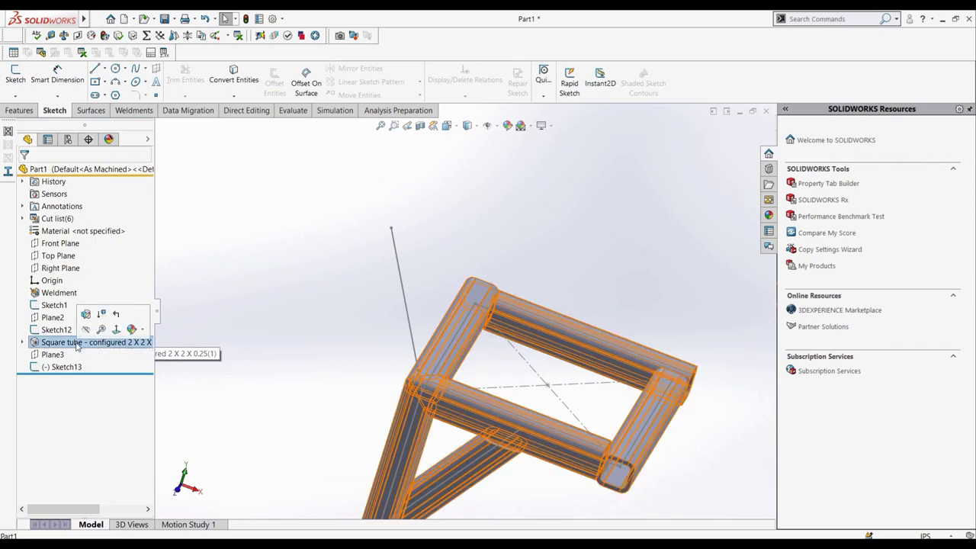
{"action": "left_click", "coordinate": [89, 317]}
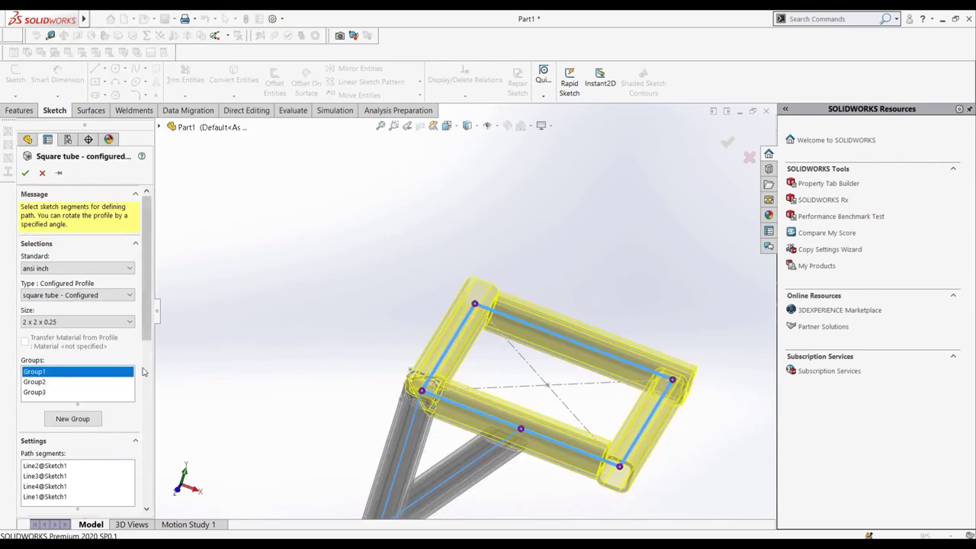
{"action": "scroll", "coordinate": [143, 372], "scroll_direction": "down", "scroll_amount": 10}
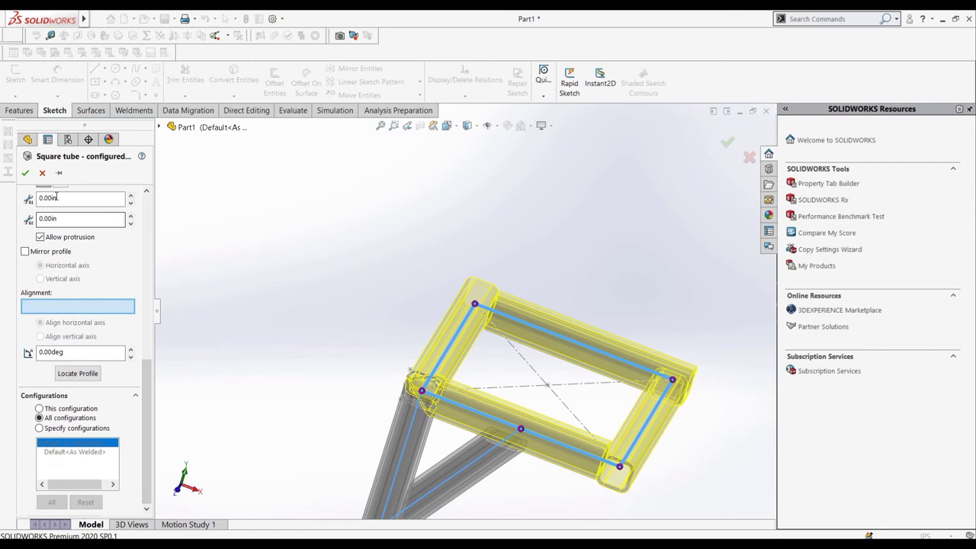
{"action": "left_click", "coordinate": [25, 173]}
{"action": "mouse_move", "coordinate": [63, 366]}
{"action": "left_mouse_down"}
{"action": "mouse_move", "coordinate": [55, 372]}
{"action": "mouse_move", "coordinate": [46, 333]}
{"action": "mouse_move", "coordinate": [48, 366]}
{"action": "mouse_move", "coordinate": [44, 344]}
{"action": "left_mouse_up"}
- Edit the square tube member and use the Sketch13 line as the alignment reference for Group1's profile
{"action": "left_click", "coordinate": [46, 367]}
{"action": "left_click", "coordinate": [84, 344]}
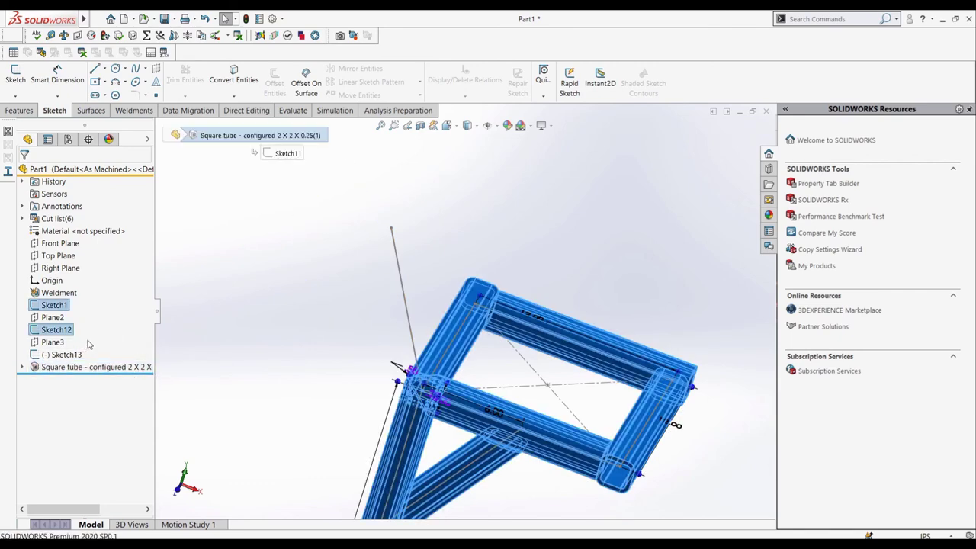
{"action": "scroll", "coordinate": [89, 394], "scroll_direction": "down", "scroll_amount": 5}
{"action": "left_click", "coordinate": [97, 417]}
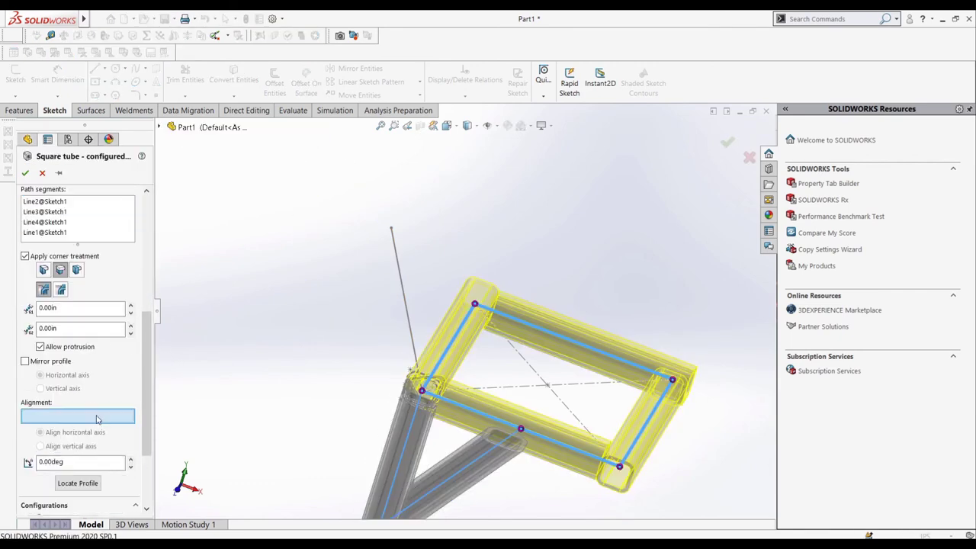
{"action": "left_click", "coordinate": [406, 304]}
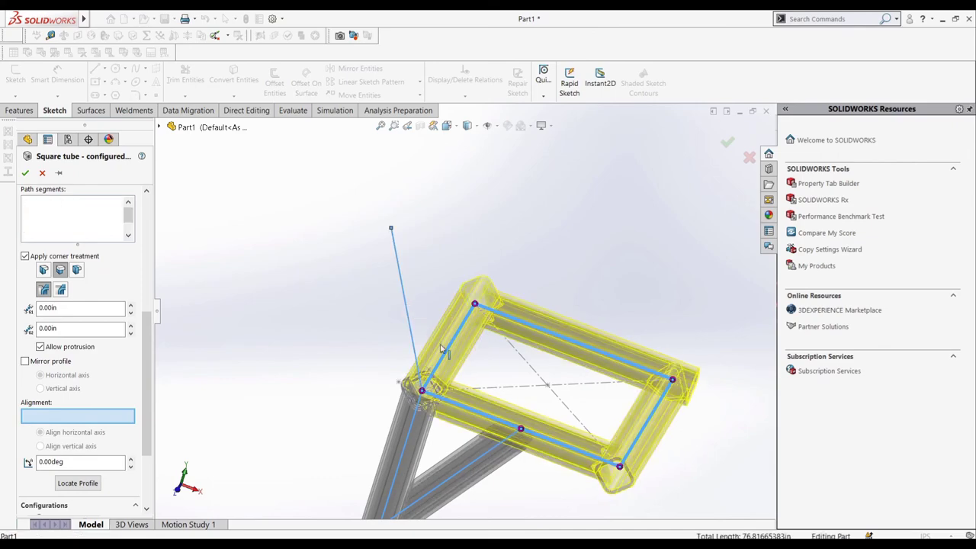
{"action": "scroll", "coordinate": [416, 381], "scroll_direction": "up", "scroll_amount": 3}
{"action": "mouse_move", "coordinate": [416, 382]}
{"action": "middle_mouse_down"}
{"action": "mouse_move", "coordinate": [359, 373]}
{"action": "mouse_move", "coordinate": [347, 351]}
{"action": "mouse_move", "coordinate": [353, 328]}
{"action": "mouse_move", "coordinate": [365, 336]}
{"action": "middle_mouse_up"}
{"action": "scroll", "coordinate": [420, 384], "scroll_direction": "down", "scroll_amount": 3}
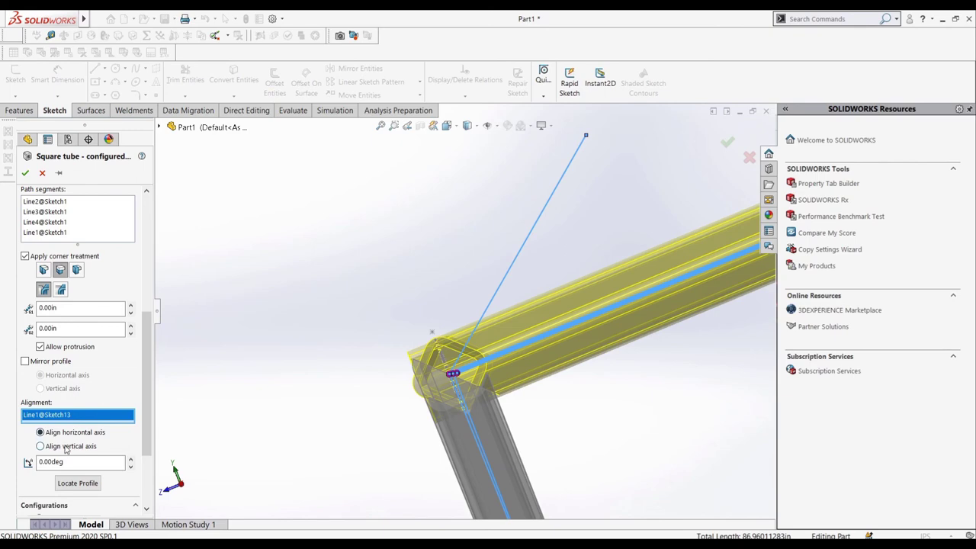
- Try aligning Group1's profile by its vertical axis and by its horizontal axis, with a 45-degree rotation
{"action": "left_click", "coordinate": [40, 446]}
{"action": "left_click", "coordinate": [64, 433]}
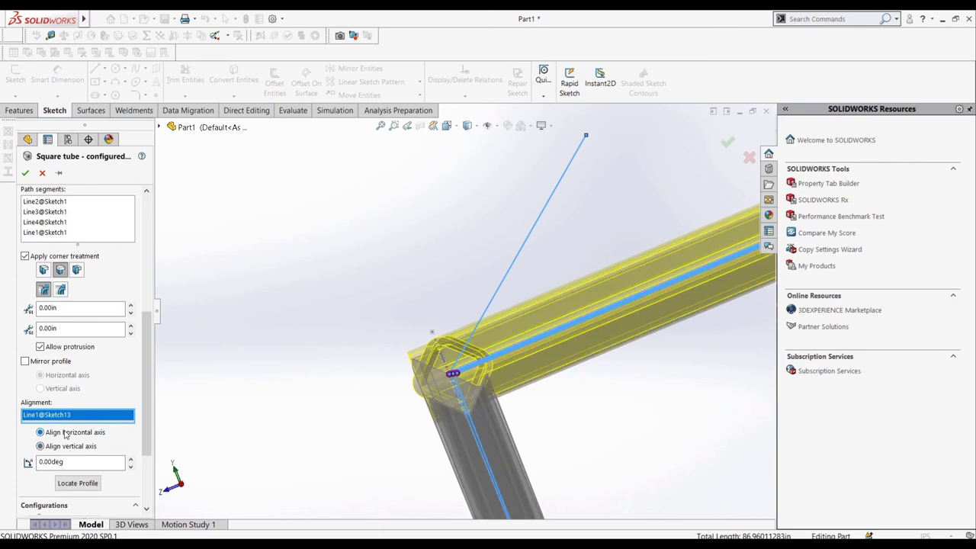
{"action": "middle_click_drag", "start_coordinate": [445, 396], "coordinate": [469, 430]}
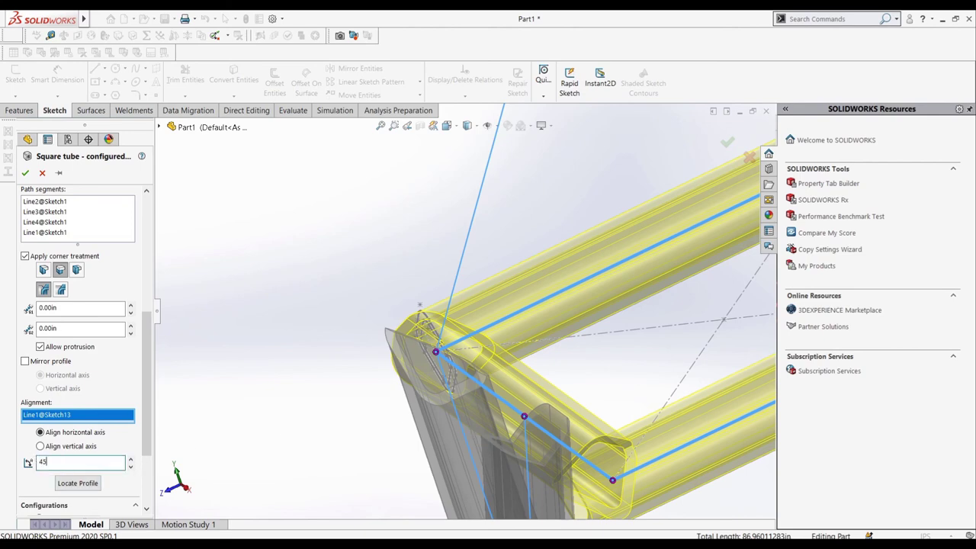
{"action": "type", "text": "45"}
{"action": "key", "text": "Return"}
{"action": "middle_click_drag", "start_coordinate": [620, 396], "coordinate": [604, 381]}
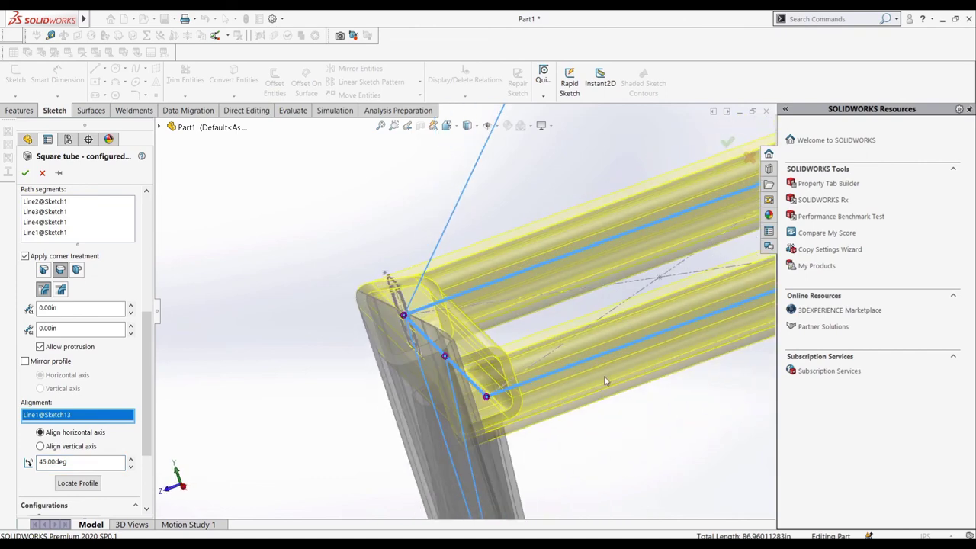
- Remove Group1's alignment reference, set its profile rotation to 45 degrees and accept the square tube member
{"action": "right_click", "coordinate": [70, 416]}
{"action": "left_click", "coordinate": [79, 424]}
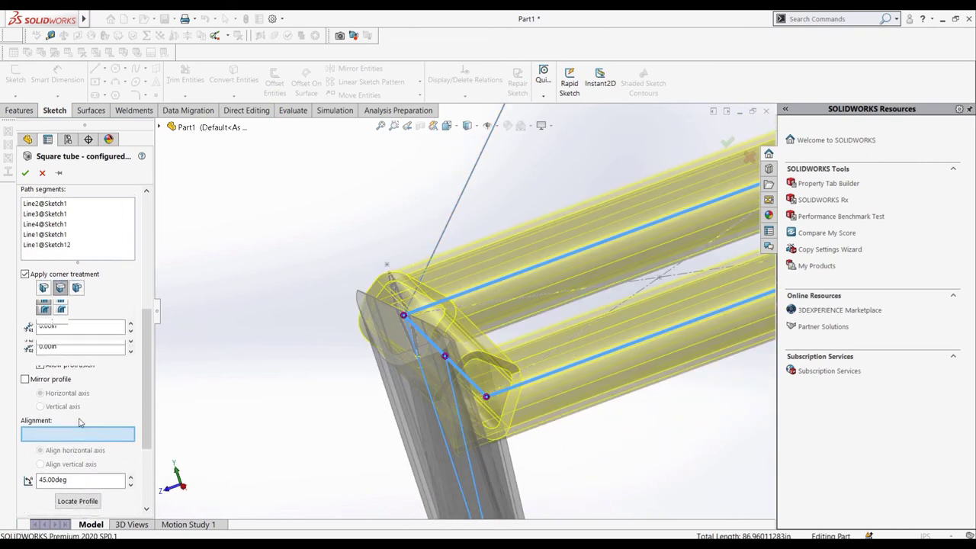
{"action": "scroll", "coordinate": [143, 412], "scroll_direction": "down", "scroll_amount": 3}
{"action": "middle_click_drag", "start_coordinate": [223, 349], "coordinate": [235, 326]}
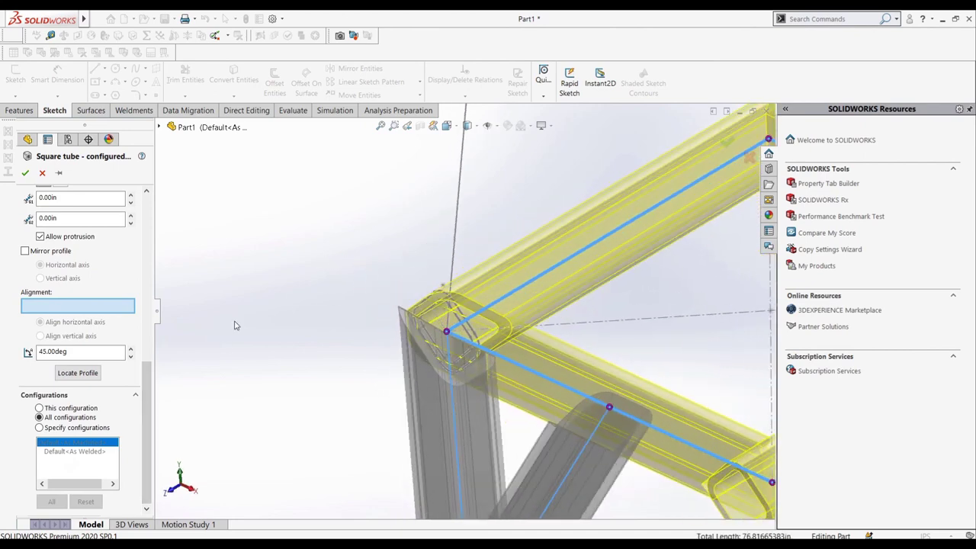
{"action": "left_click", "coordinate": [131, 348]}
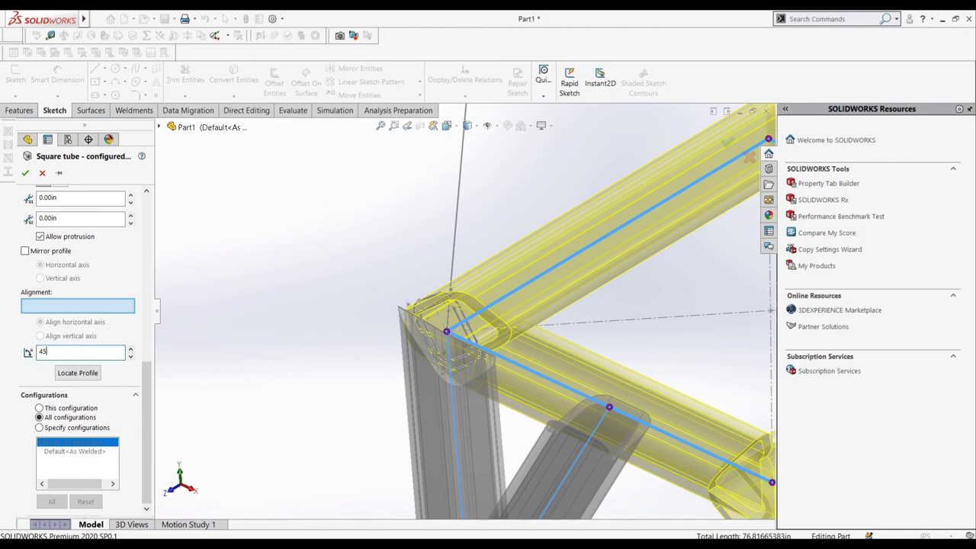
{"action": "left_click", "coordinate": [28, 175]}
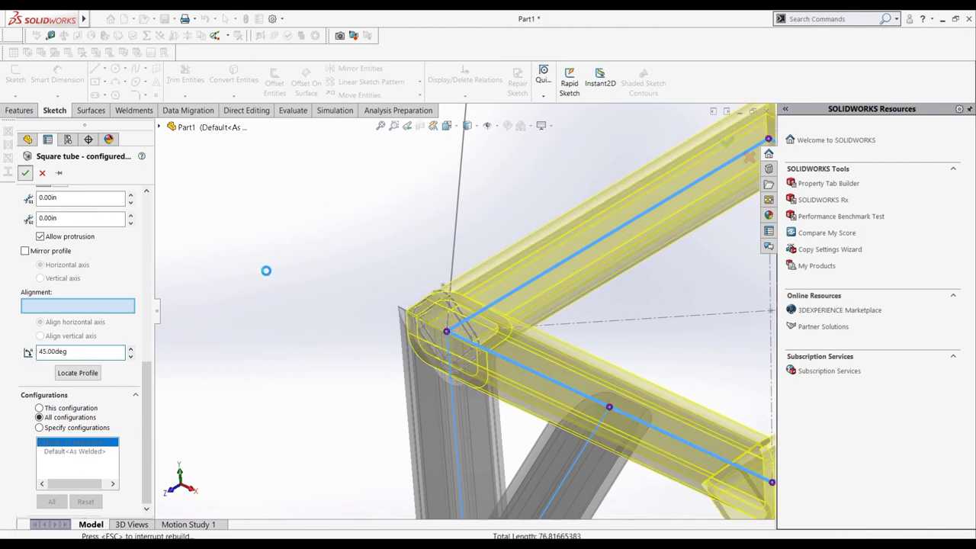
- Edit the square tube member, set Group1's corner treatment to end miter and accept the change
{"action": "scroll", "coordinate": [533, 318], "scroll_direction": "up", "scroll_amount": 5}
{"action": "scroll", "coordinate": [533, 319], "scroll_direction": "down", "scroll_amount": 10}
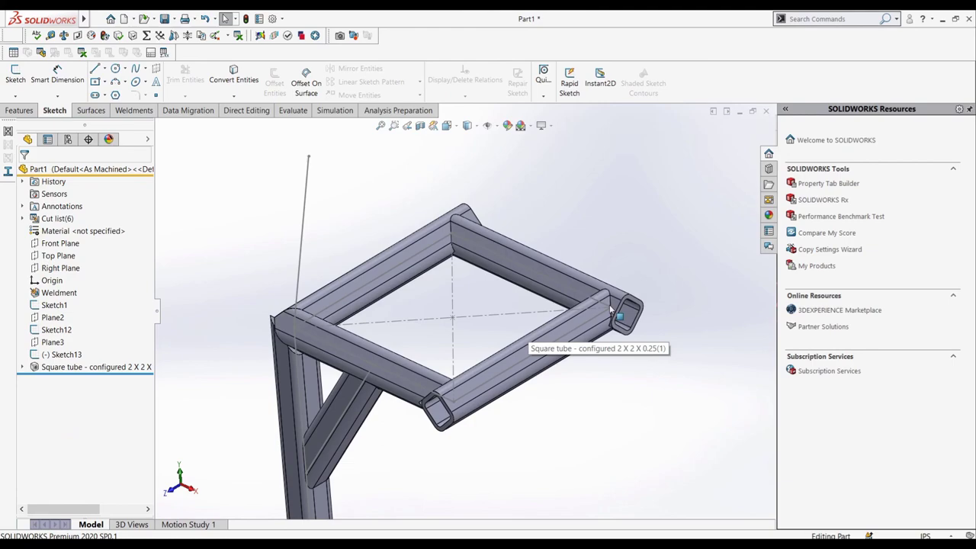
{"action": "scroll", "coordinate": [565, 304], "scroll_direction": "up", "scroll_amount": 3}
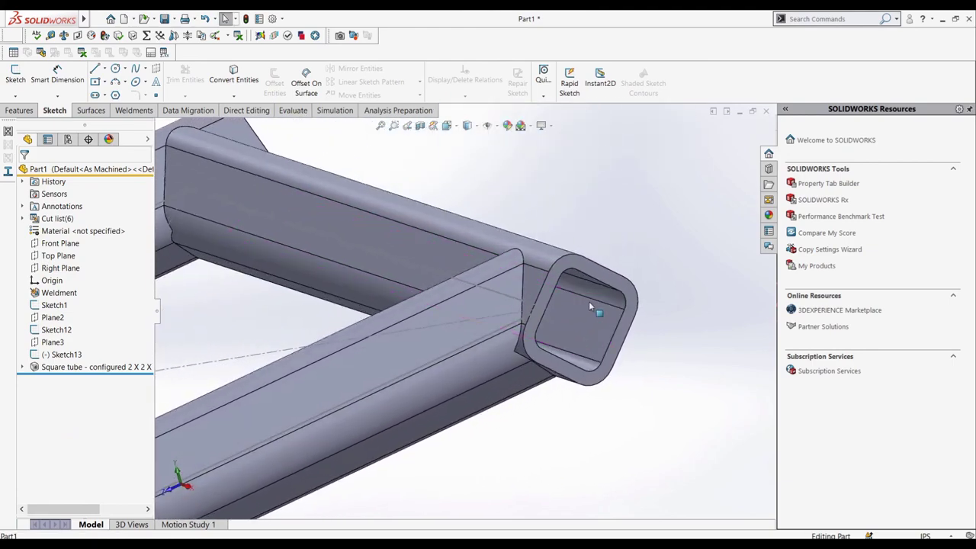
{"action": "left_click", "coordinate": [57, 367]}
{"action": "left_click", "coordinate": [47, 337]}
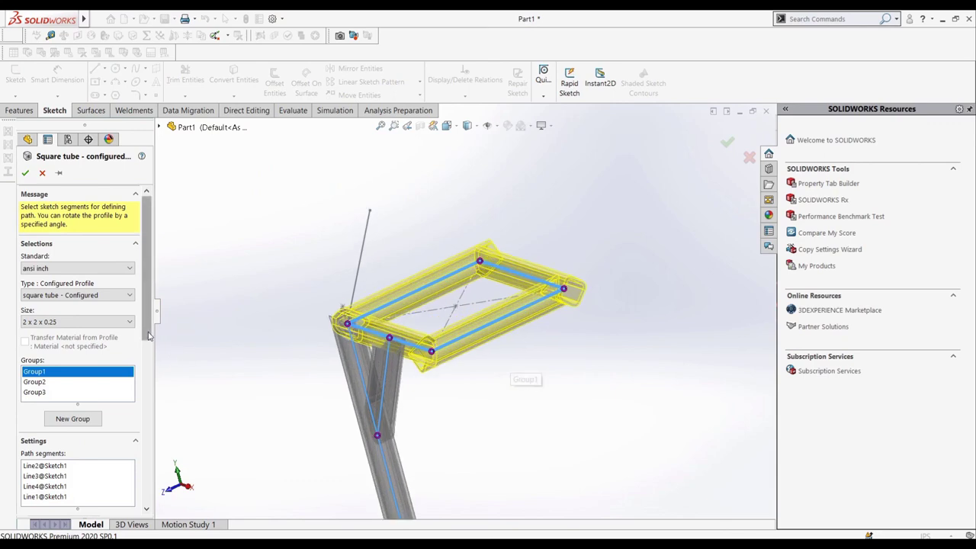
{"action": "scroll", "coordinate": [92, 336], "scroll_direction": "down", "scroll_amount": 3}
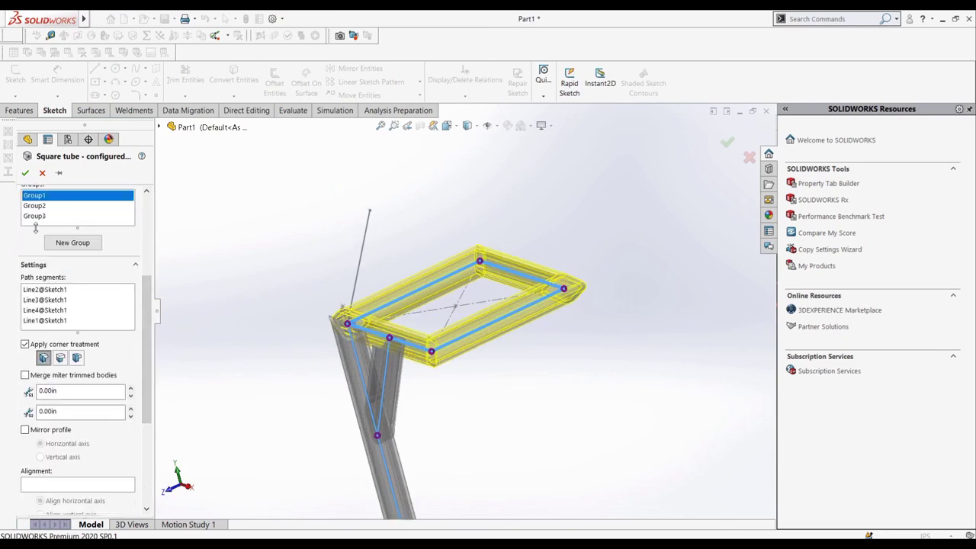
{"action": "key", "text": "Return"}
{"action": "scroll", "coordinate": [549, 285], "scroll_direction": "down", "scroll_amount": 8}
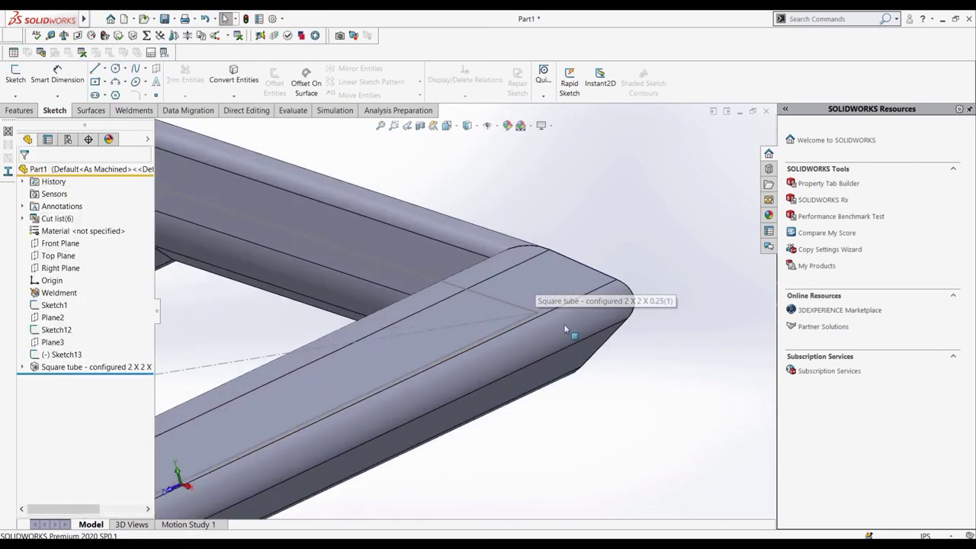
- Edit the square tube member again and set Group1's profile rotation to 0 degrees
{"action": "scroll", "coordinate": [529, 334], "scroll_direction": "up", "scroll_amount": 5}
{"action": "middle_click_drag", "start_coordinate": [528, 334], "coordinate": [427, 305]}
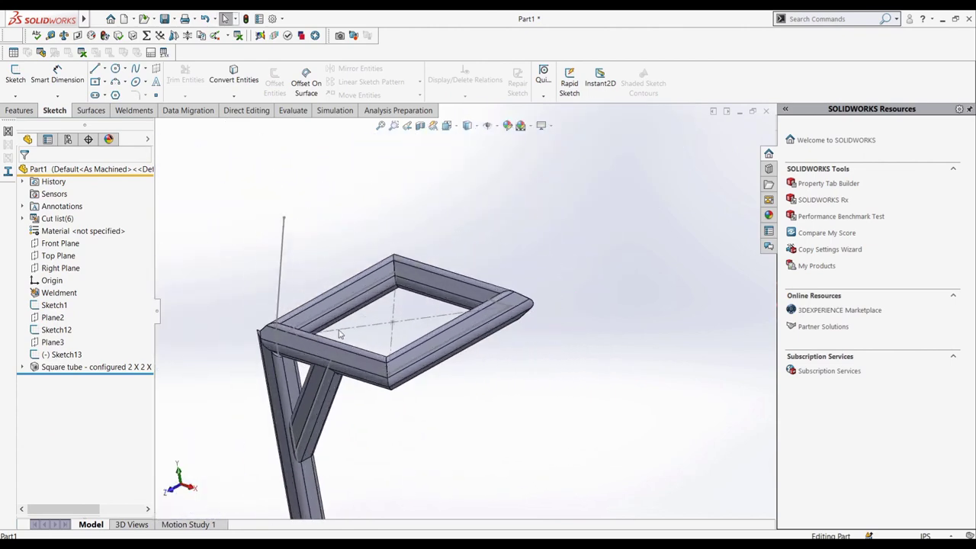
{"action": "scroll", "coordinate": [427, 305], "scroll_direction": "down", "scroll_amount": 5}
{"action": "left_click", "coordinate": [107, 366]}
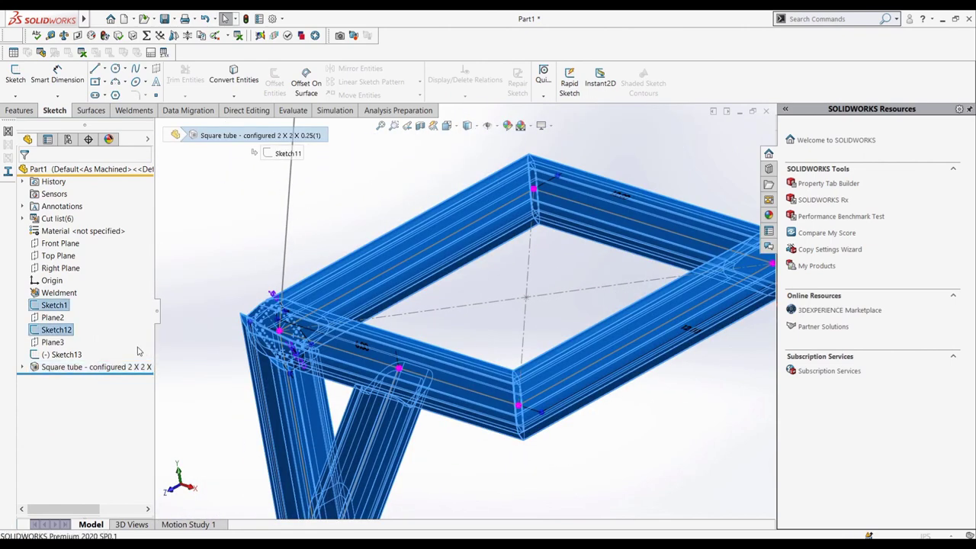
{"action": "left_click", "coordinate": [143, 345]}
{"action": "scroll", "coordinate": [149, 347], "scroll_direction": "down", "scroll_amount": 3}
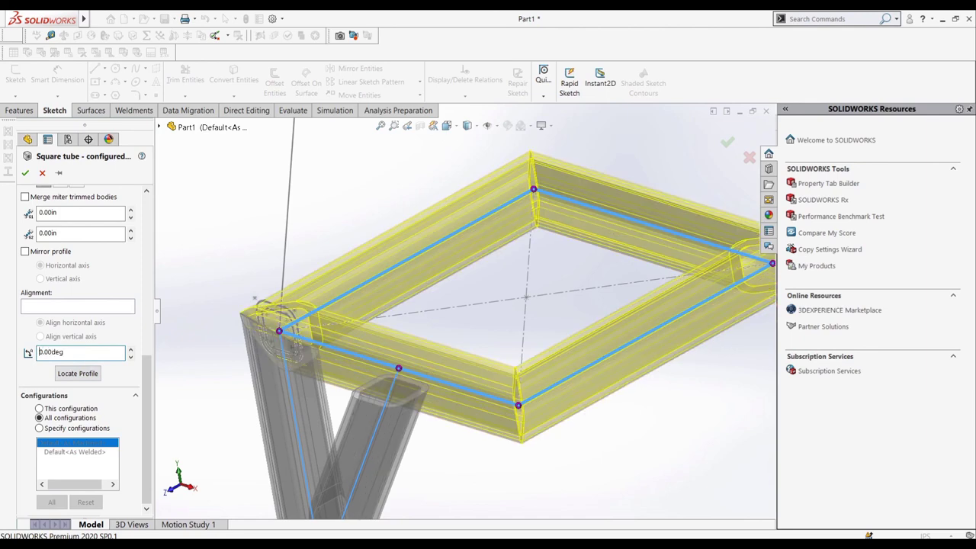
- Relocate Group1's profile so that the end of its inner top edge, at the rounded corner, lies on the path
{"action": "left_click", "coordinate": [65, 378]}
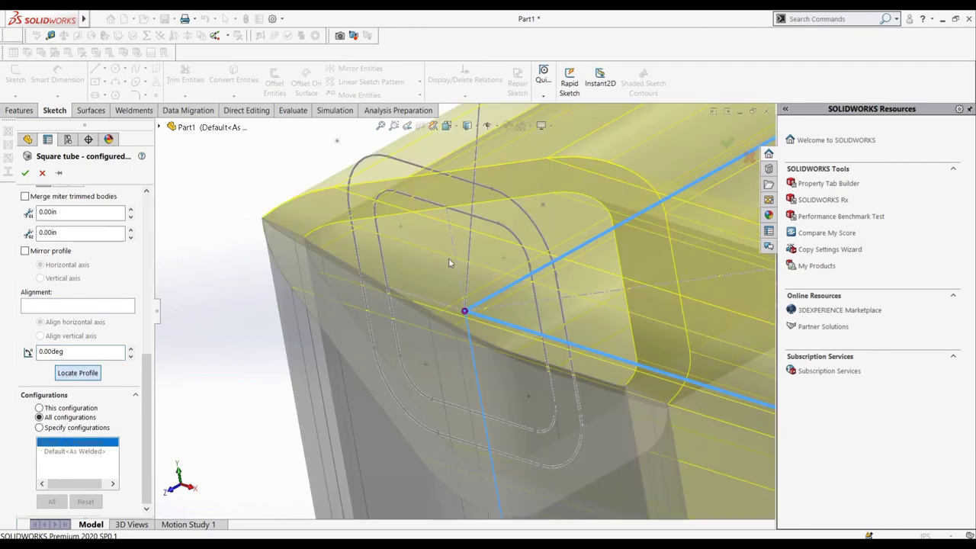
{"action": "scroll", "coordinate": [450, 263], "scroll_direction": "down", "scroll_amount": 5}
{"action": "scroll", "coordinate": [539, 224], "scroll_direction": "up", "scroll_amount": 5}
{"action": "scroll", "coordinate": [646, 235], "scroll_direction": "down", "scroll_amount": 3}
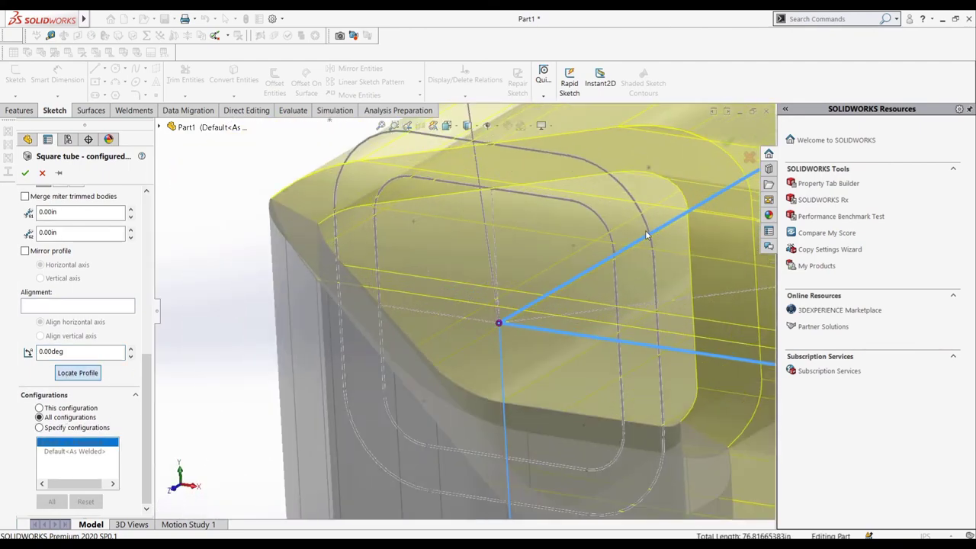
{"action": "scroll", "coordinate": [647, 235], "scroll_direction": "down", "scroll_amount": 3}
{"action": "left_click", "coordinate": [482, 195]}
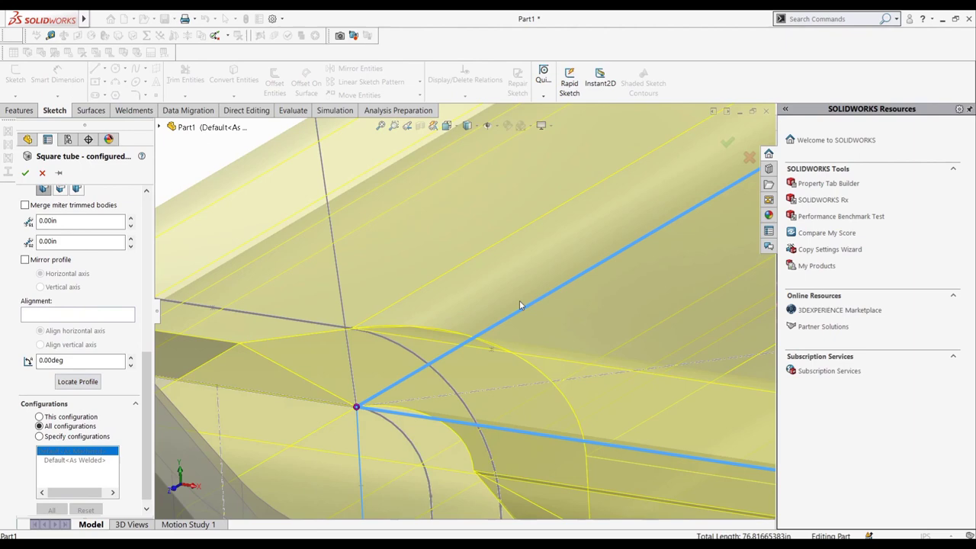
{"action": "scroll", "coordinate": [518, 336], "scroll_direction": "down", "scroll_amount": 2}
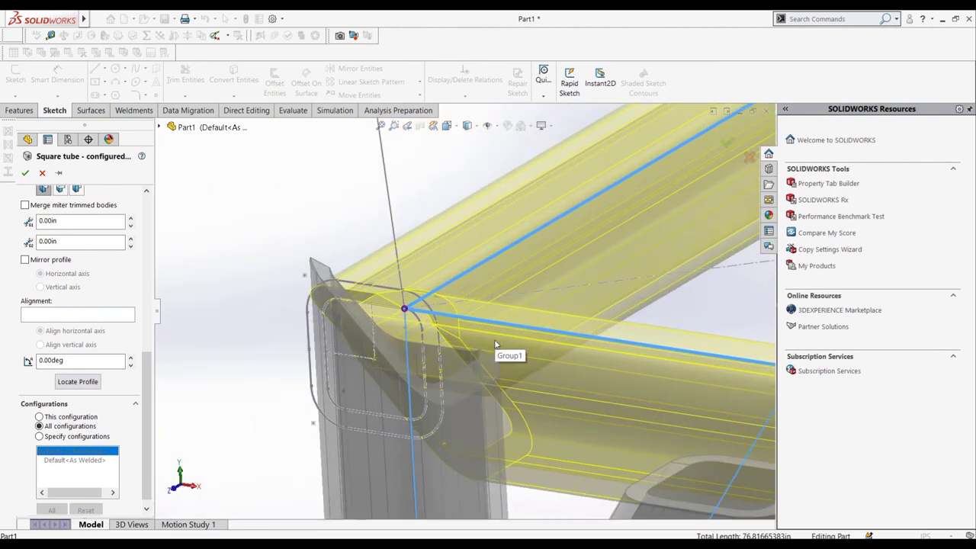
- Set Group 2's trim order to 2 at the corner between frame and leg, and accept the square tube member
{"action": "left_click", "coordinate": [405, 313]}
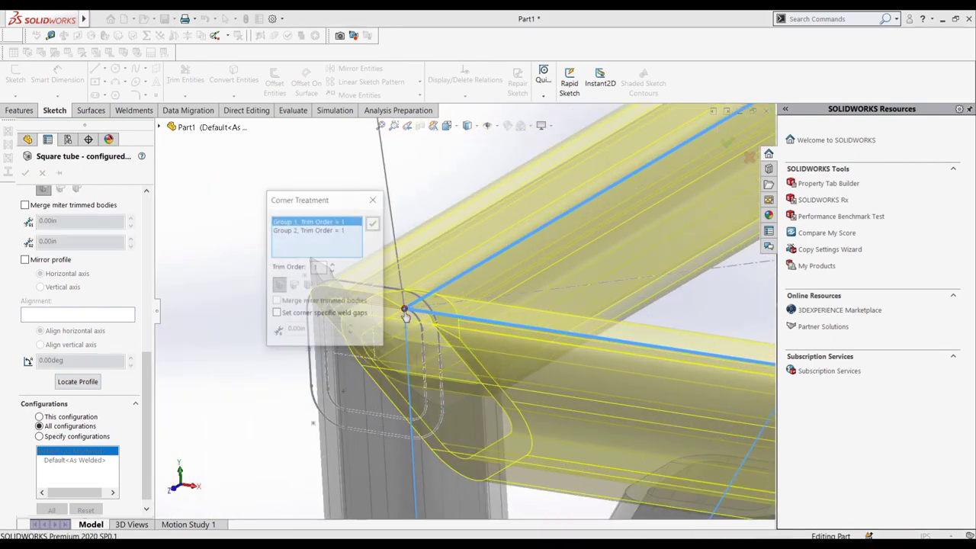
{"action": "left_click", "coordinate": [346, 231]}
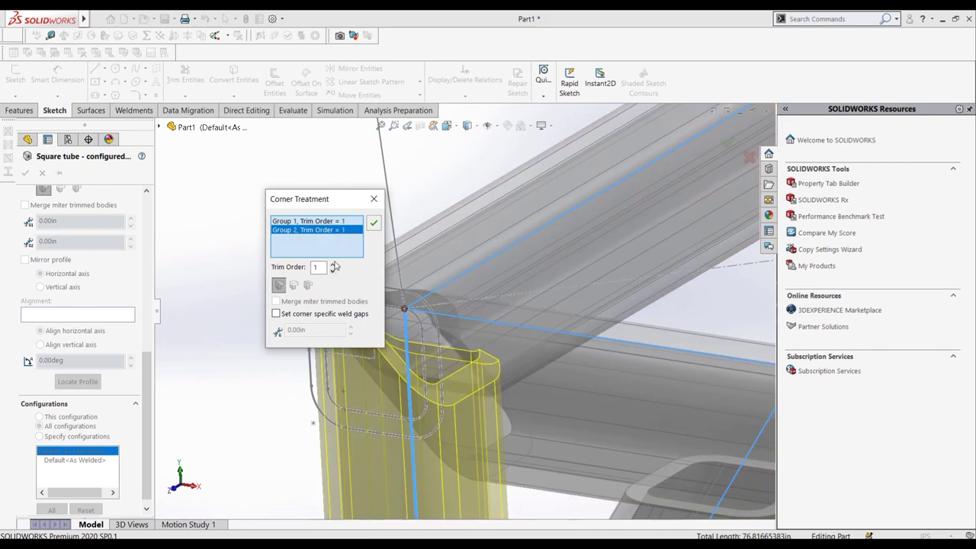
{"action": "left_click", "coordinate": [333, 264]}
{"action": "left_click", "coordinate": [374, 223]}
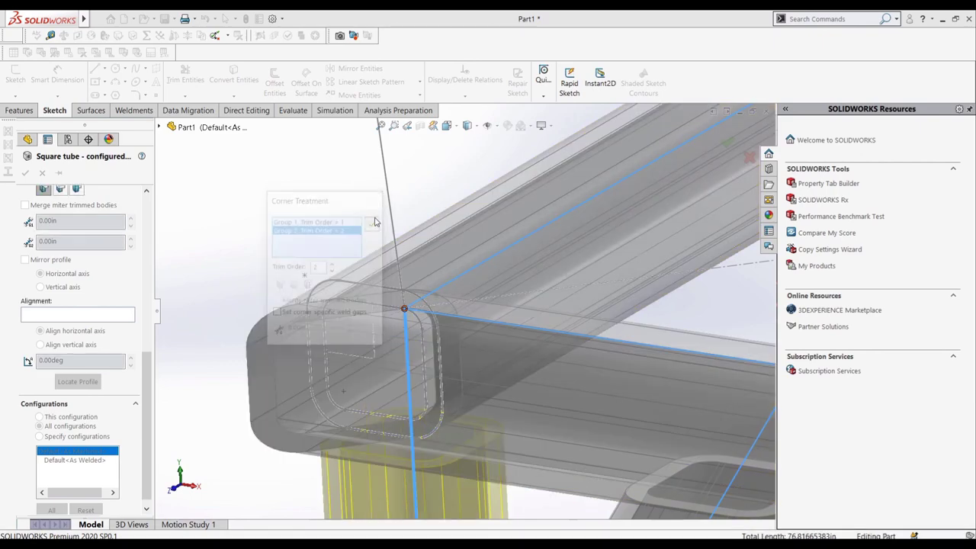
{"action": "scroll", "coordinate": [465, 360], "scroll_direction": "up", "scroll_amount": 5}
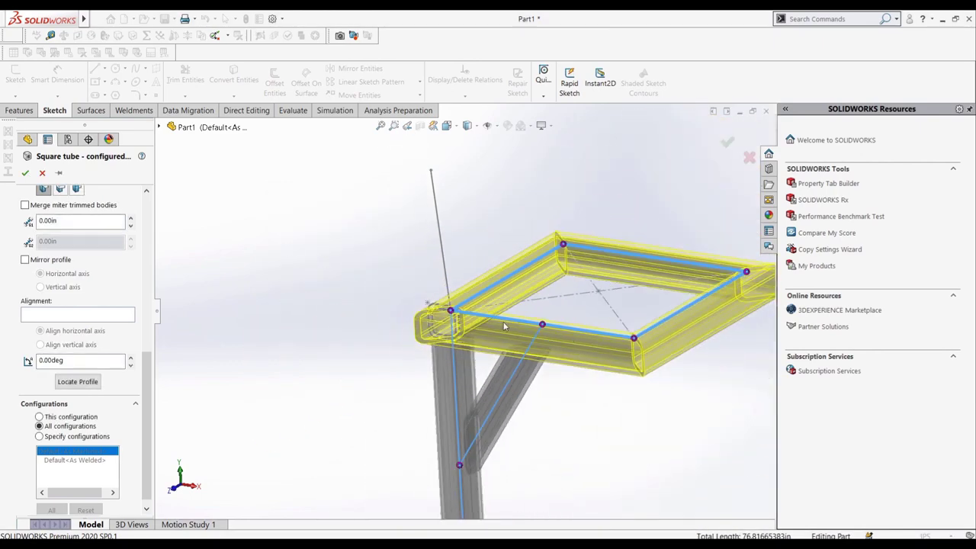
{"action": "scroll", "coordinate": [504, 326], "scroll_direction": "down", "scroll_amount": 10}
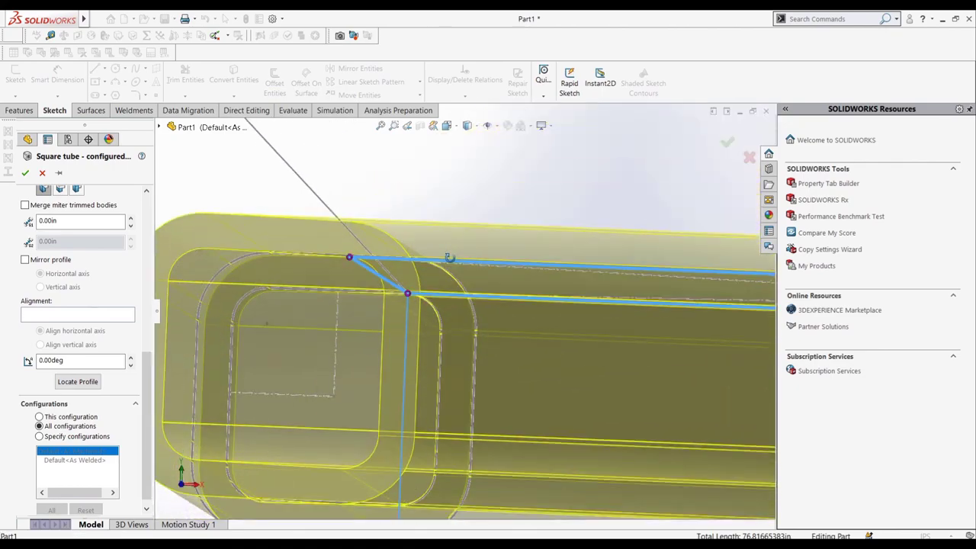
{"action": "middle_click_drag", "start_coordinate": [450, 257], "coordinate": [350, 265]}
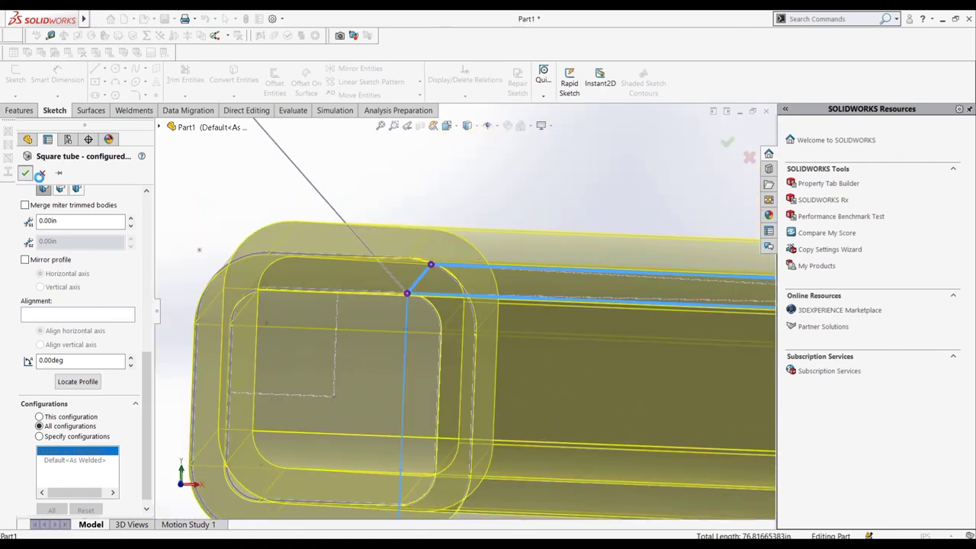